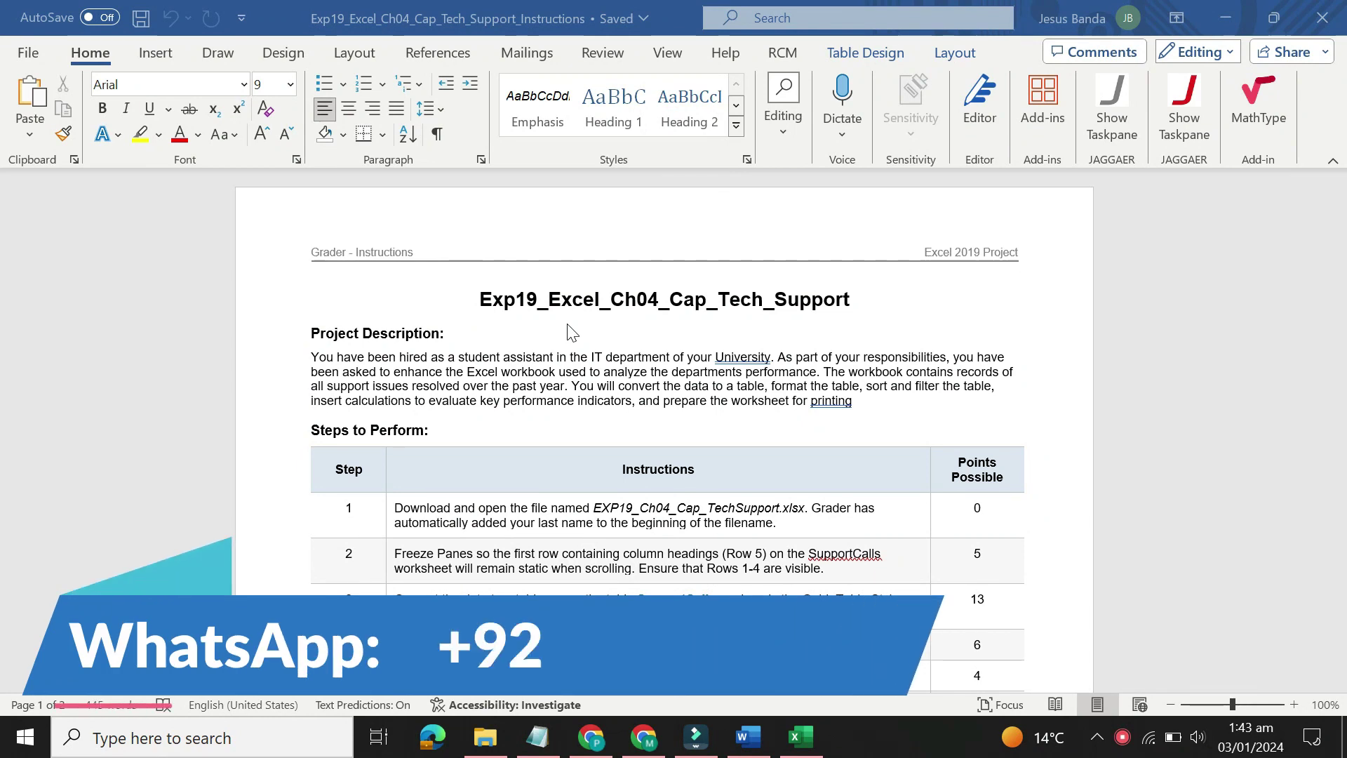
Step: Highlight the document title Exp19_Excel_Ch04_Cap_Tech_Support in yellow
click(490, 295)
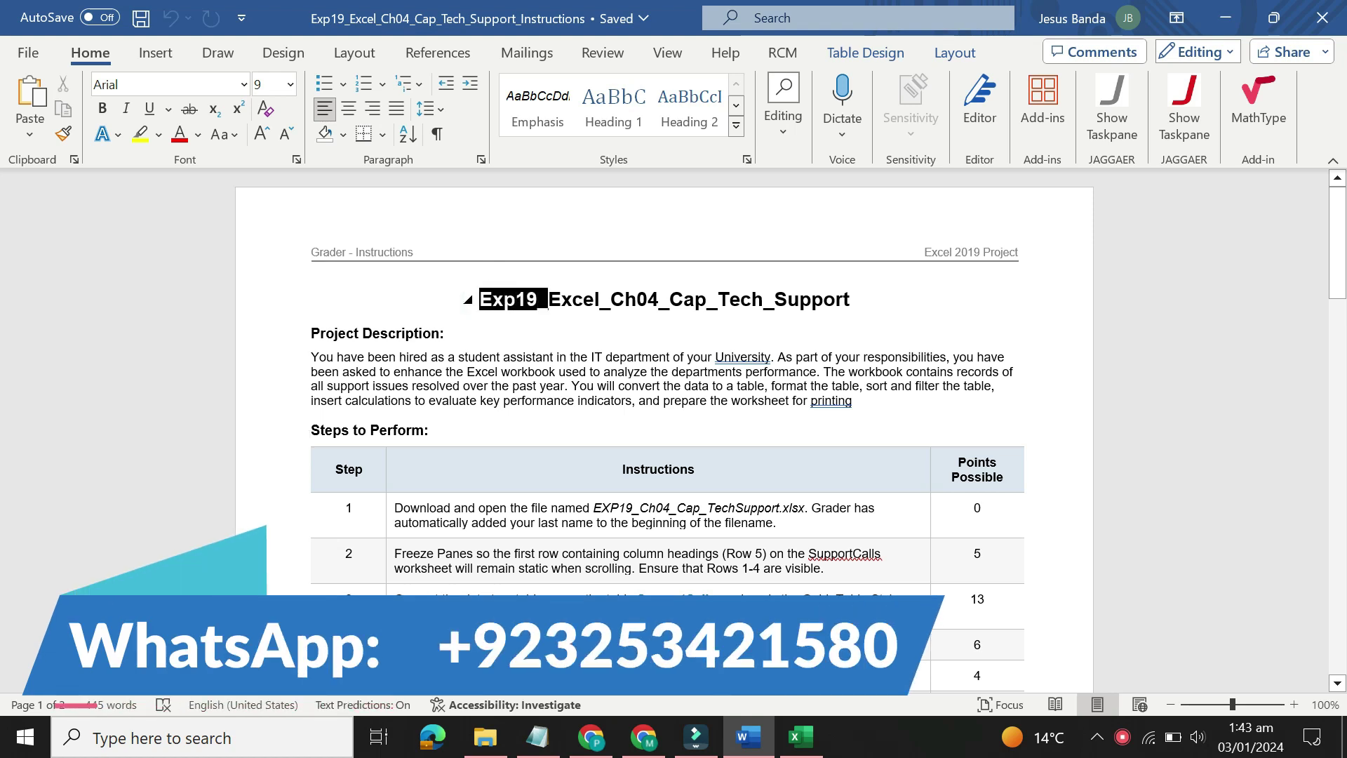
key(ctrl+shift+Right)
key(ctrl+shift+Right)
key(ctrl+shift+Right)
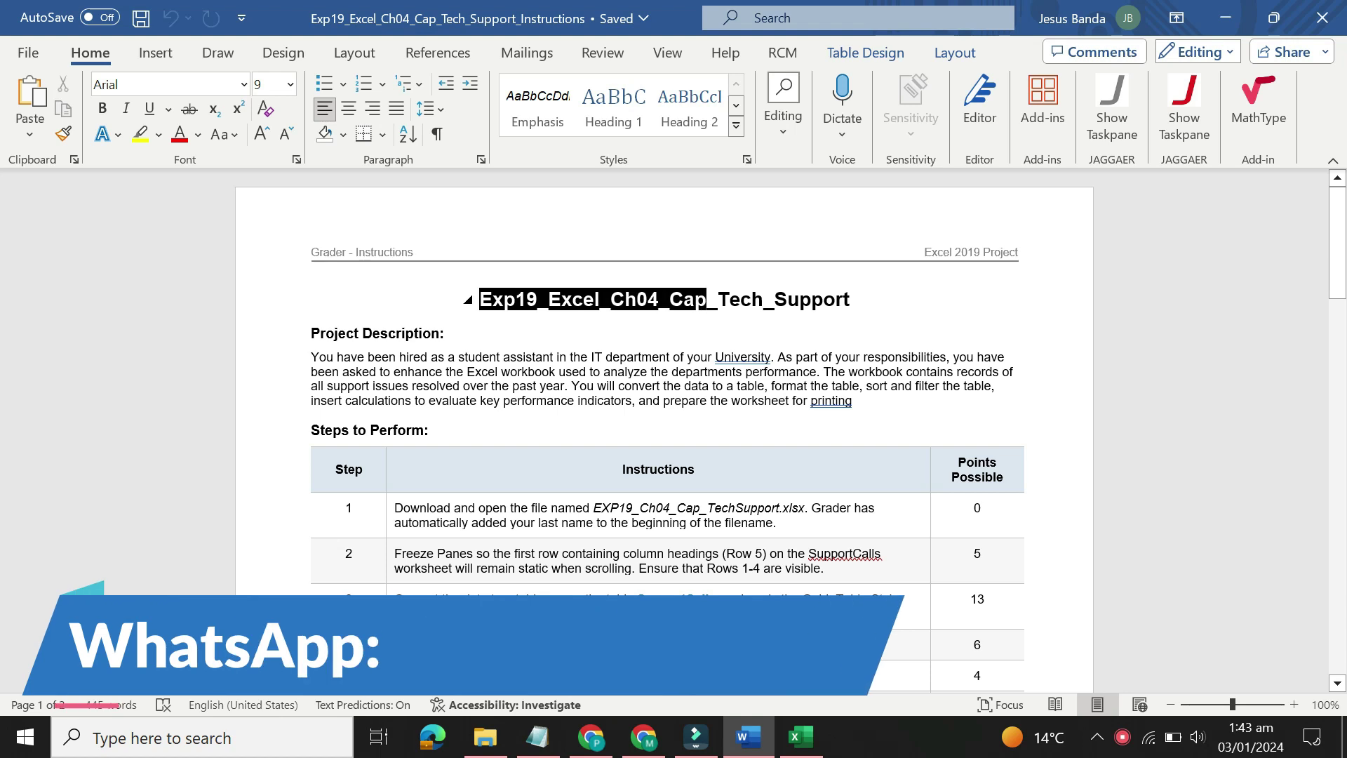
key(ctrl+shift+Right)
key(ctrl+shift+Right)
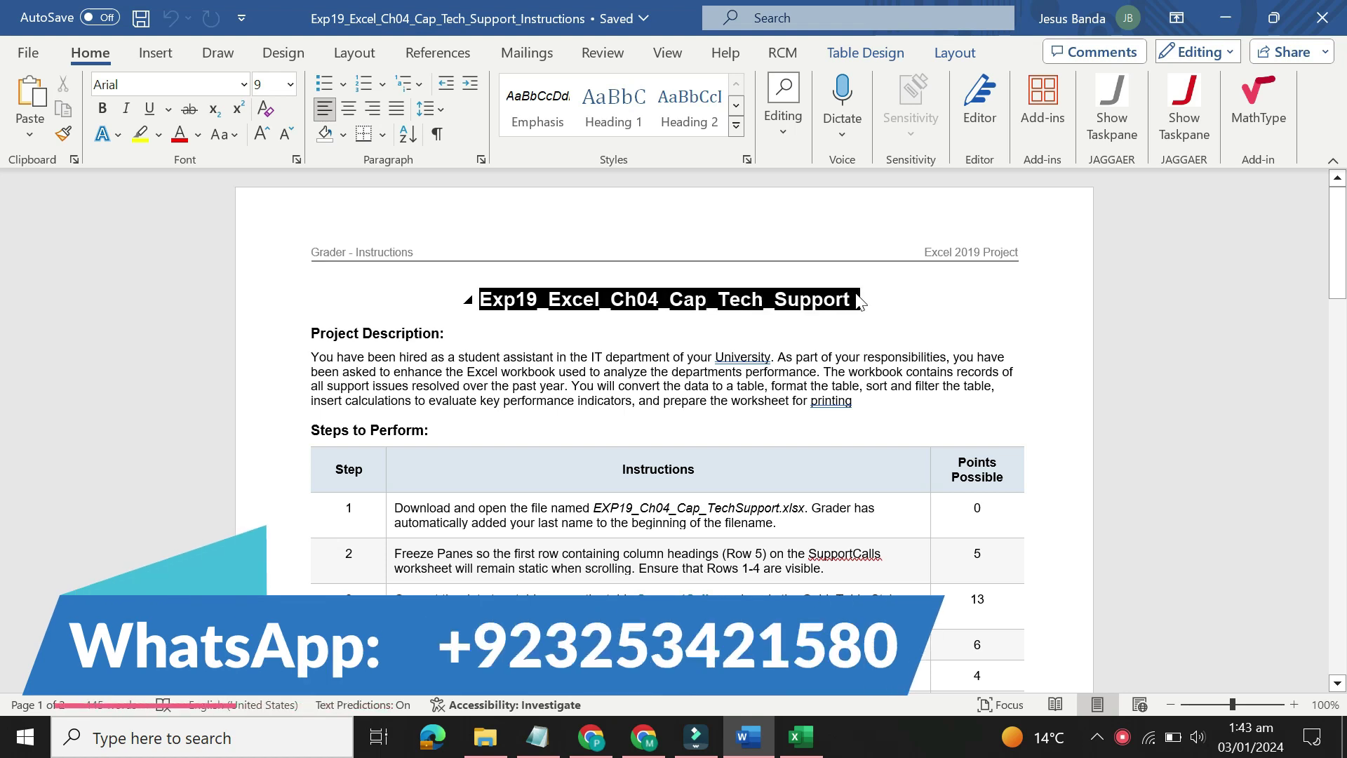
click(794, 262)
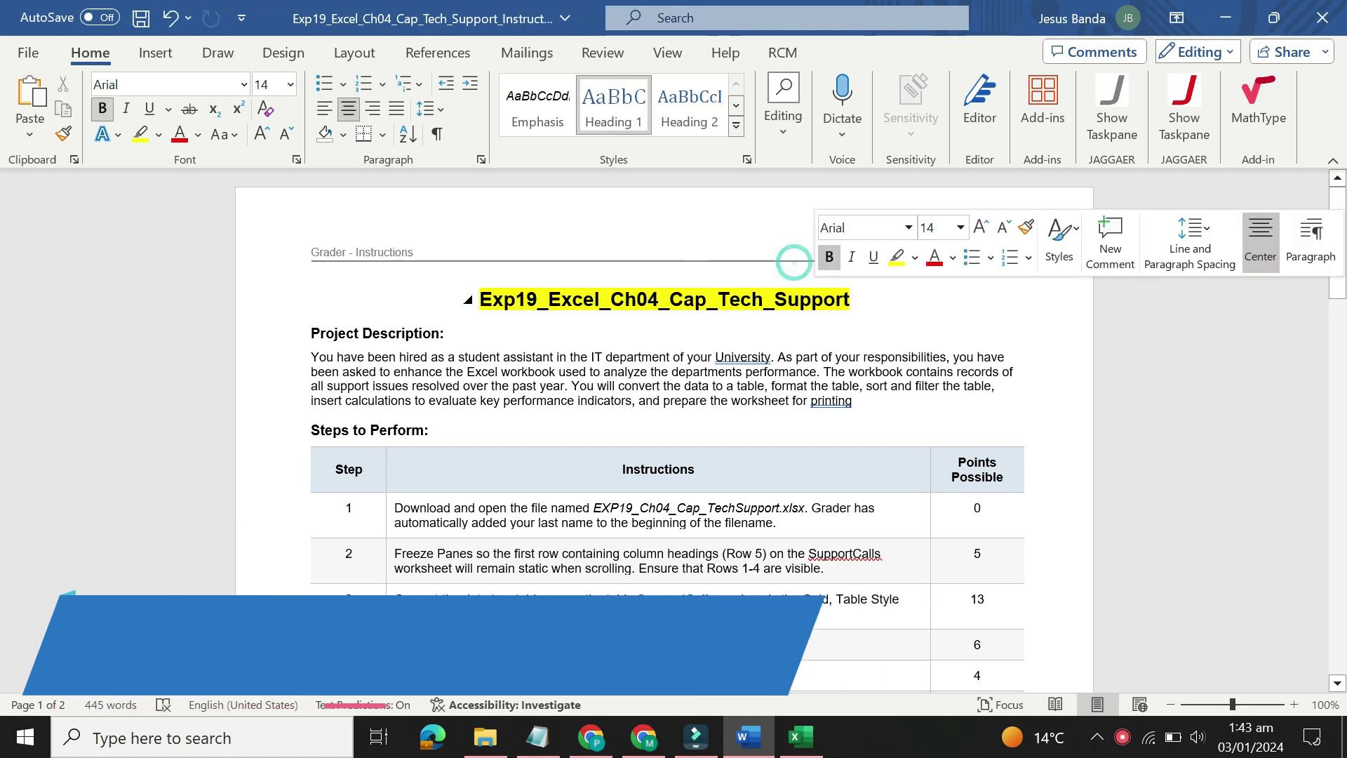
click(492, 299)
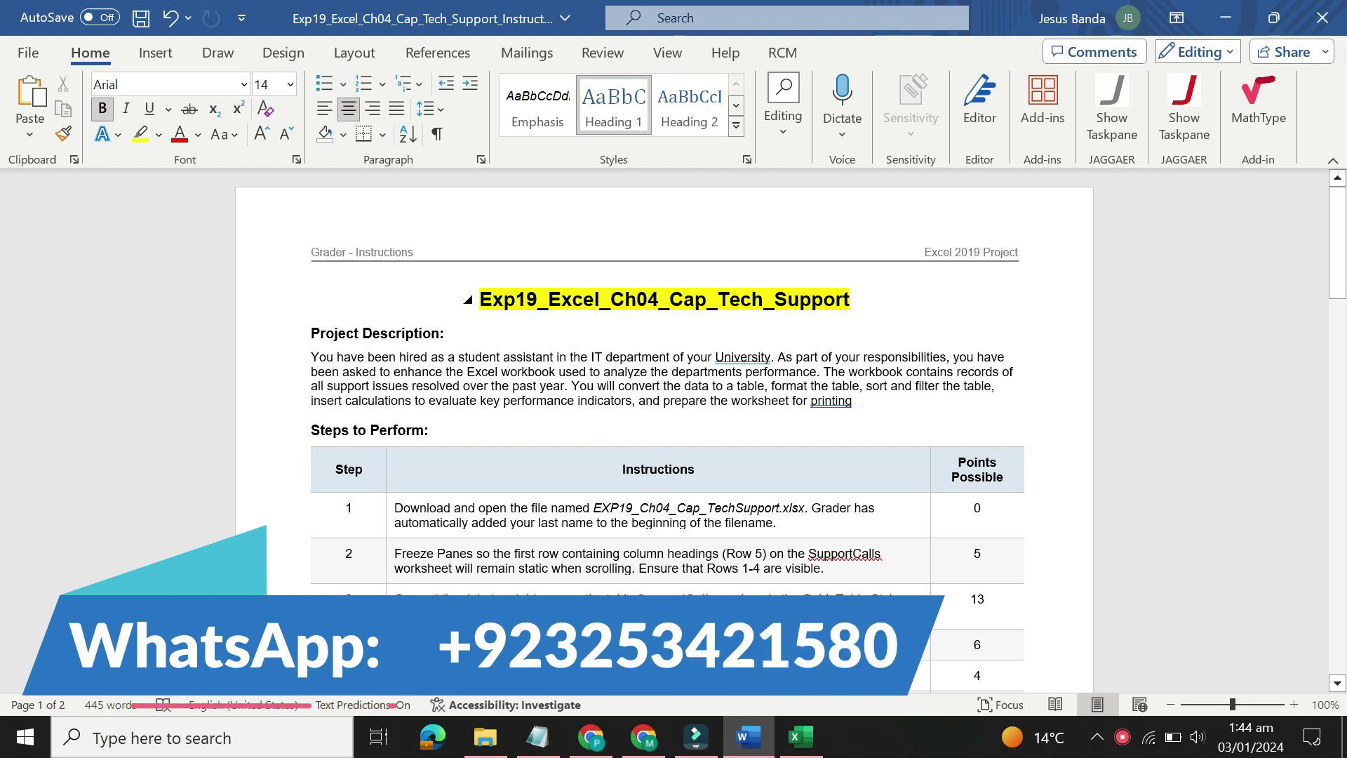
Step: Glance at the Excel workbook, return to the Word instructions and highlight the Project Description heading and paragraph in yellow
click(800, 737)
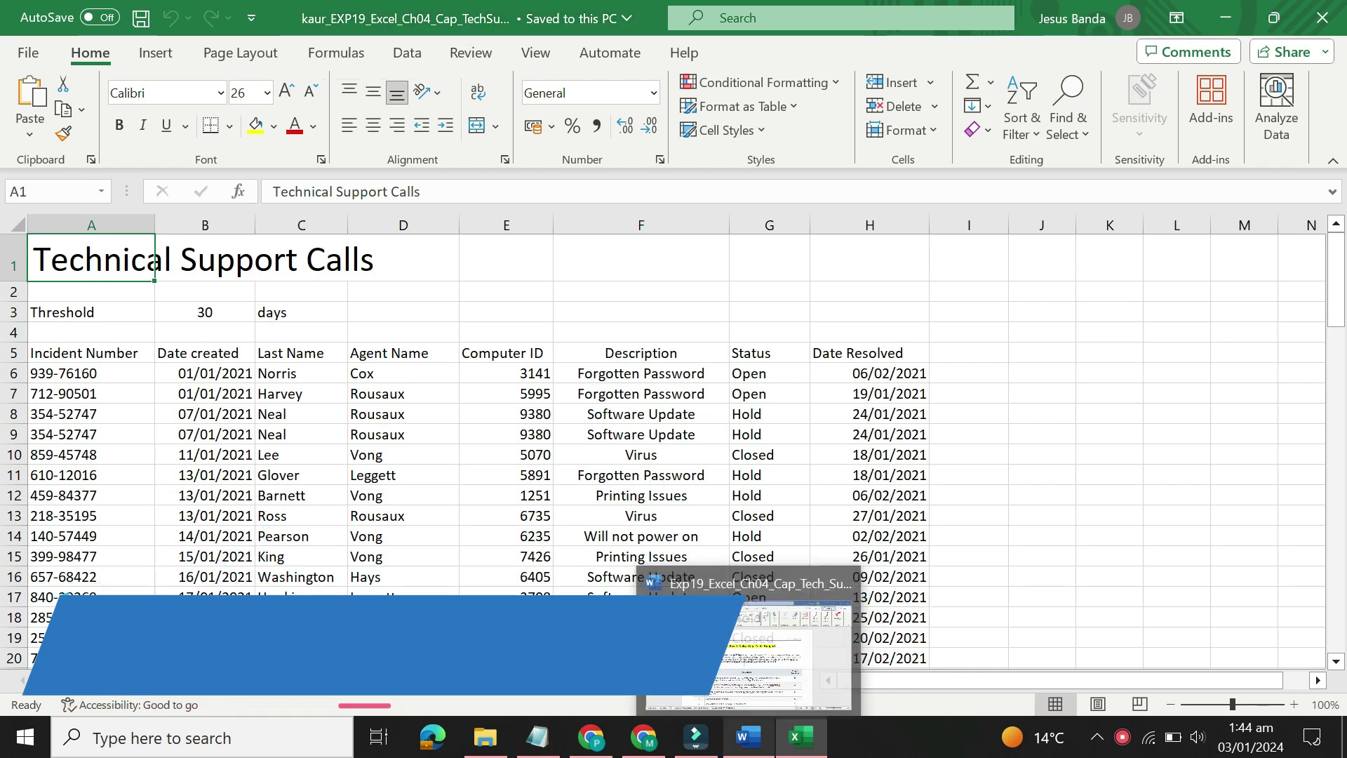
click(761, 745)
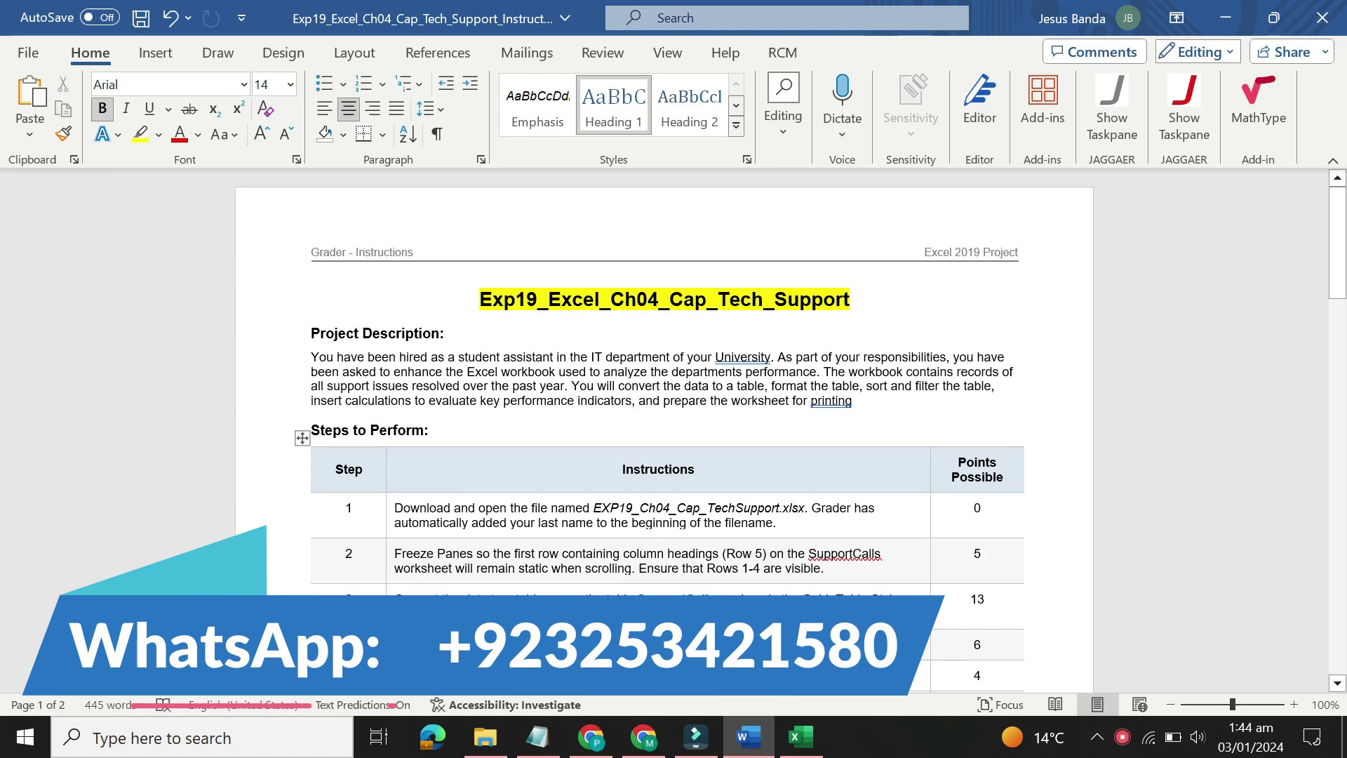
drag(306, 334, 315, 417)
click(412, 373)
click(312, 336)
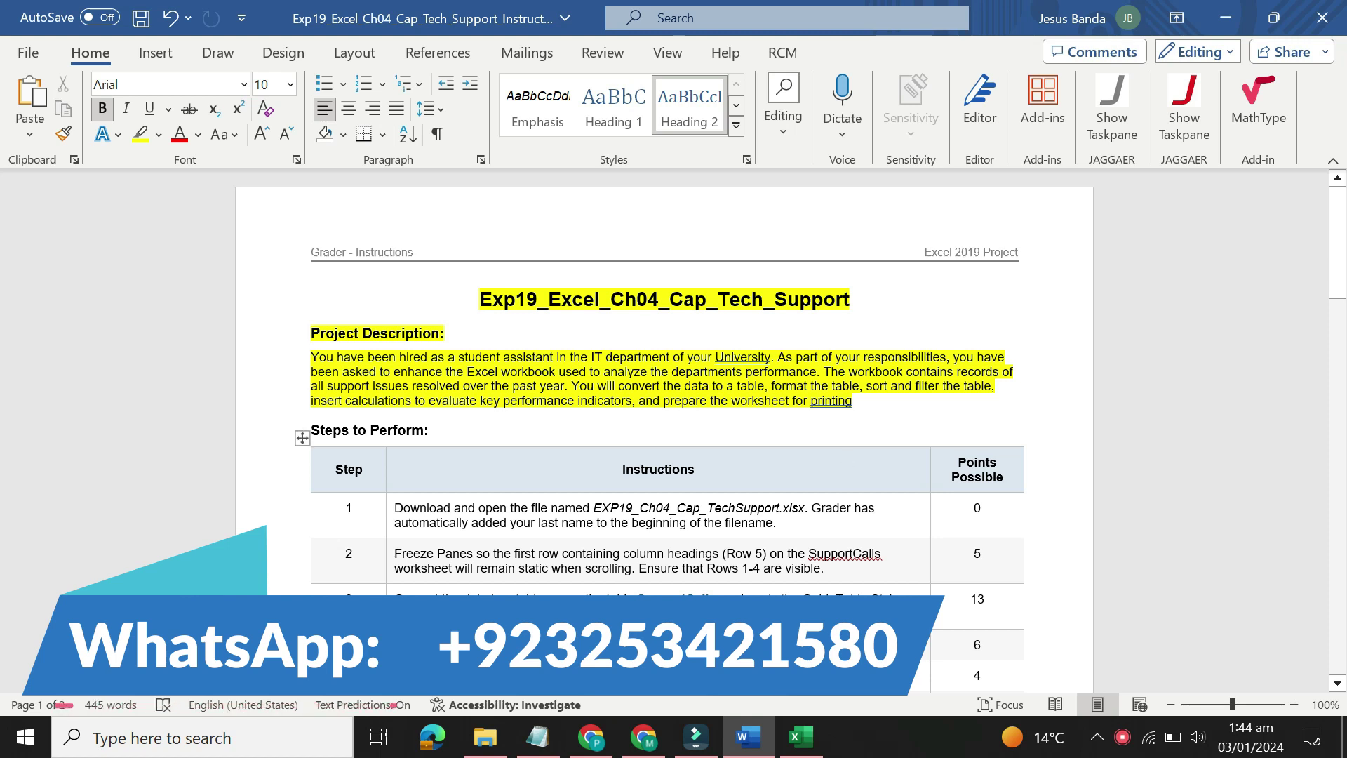
Step: Check the Excel workbook, return to the Word instructions and remove the highlighting from the title and the Project Description section
click(800, 736)
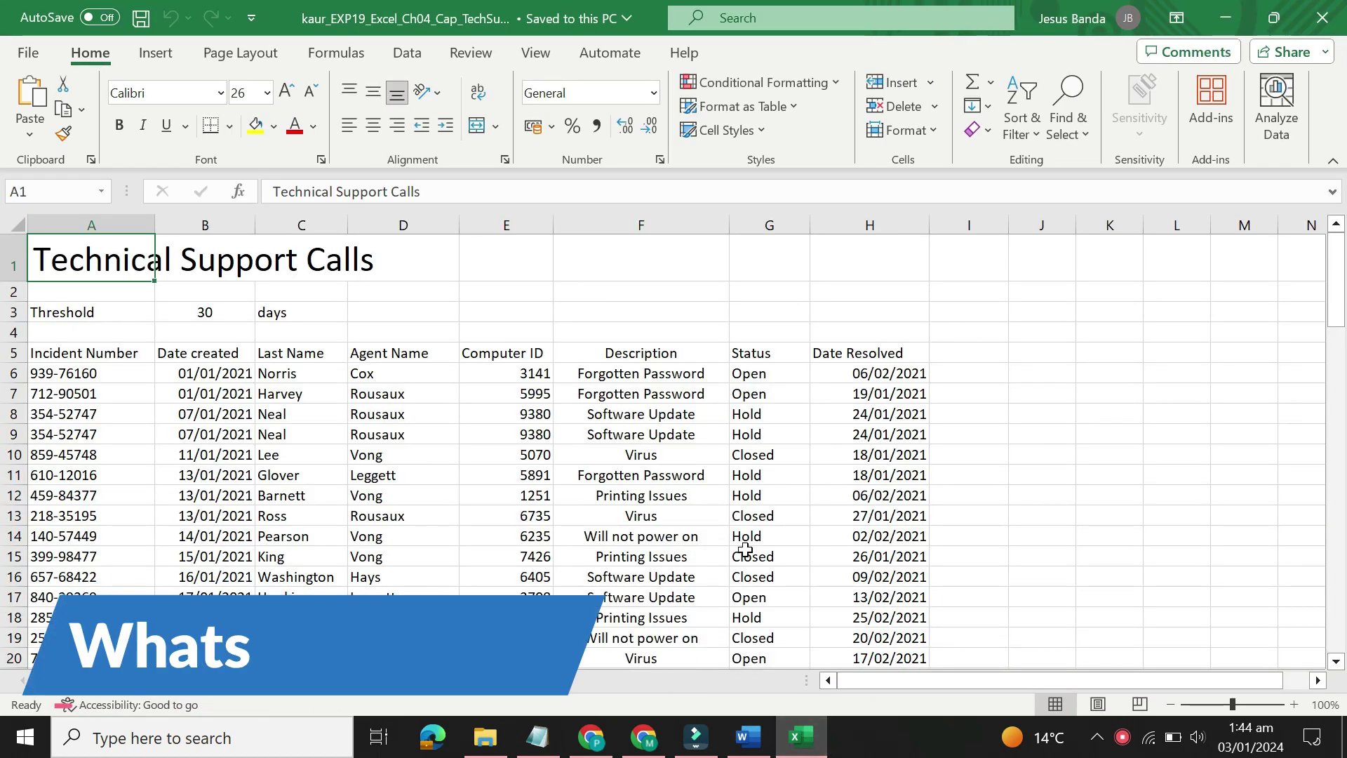
click(749, 737)
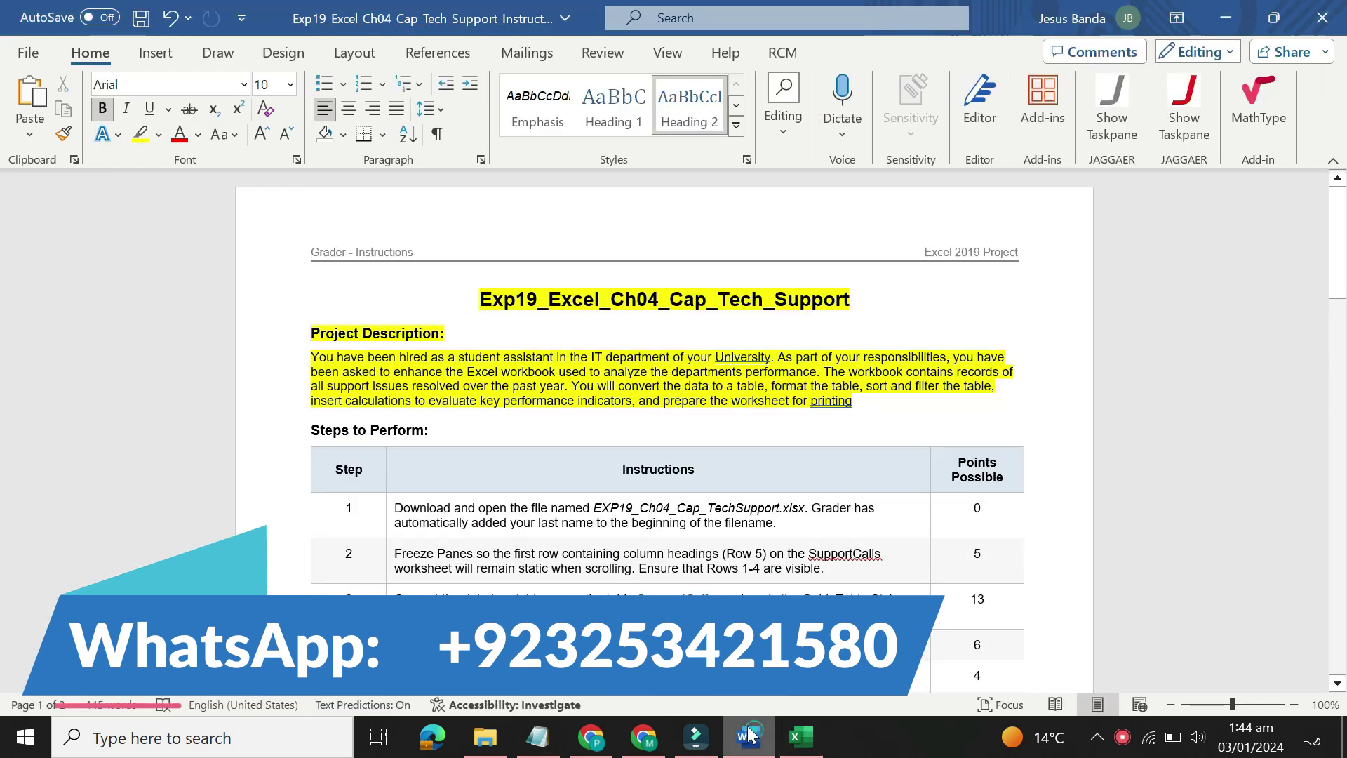
drag(478, 300, 863, 391)
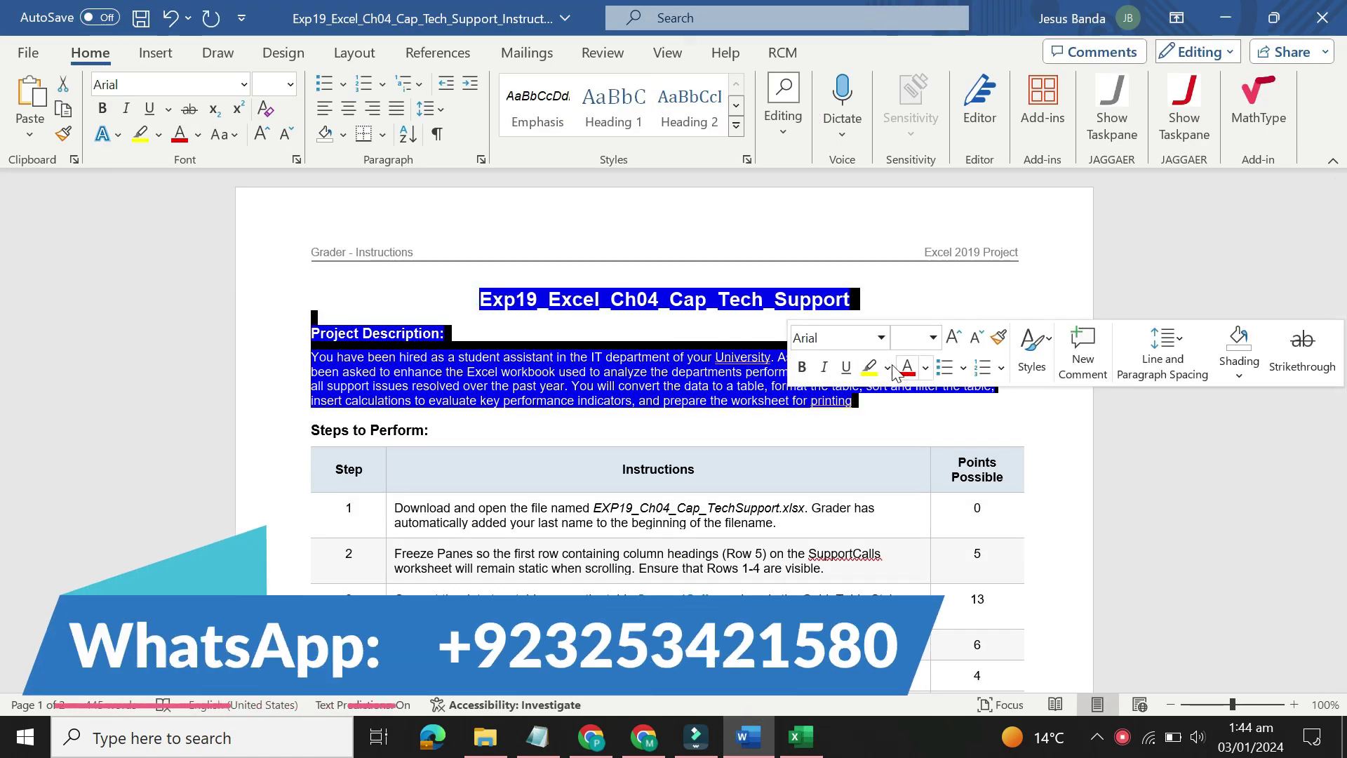
click(887, 366)
click(896, 537)
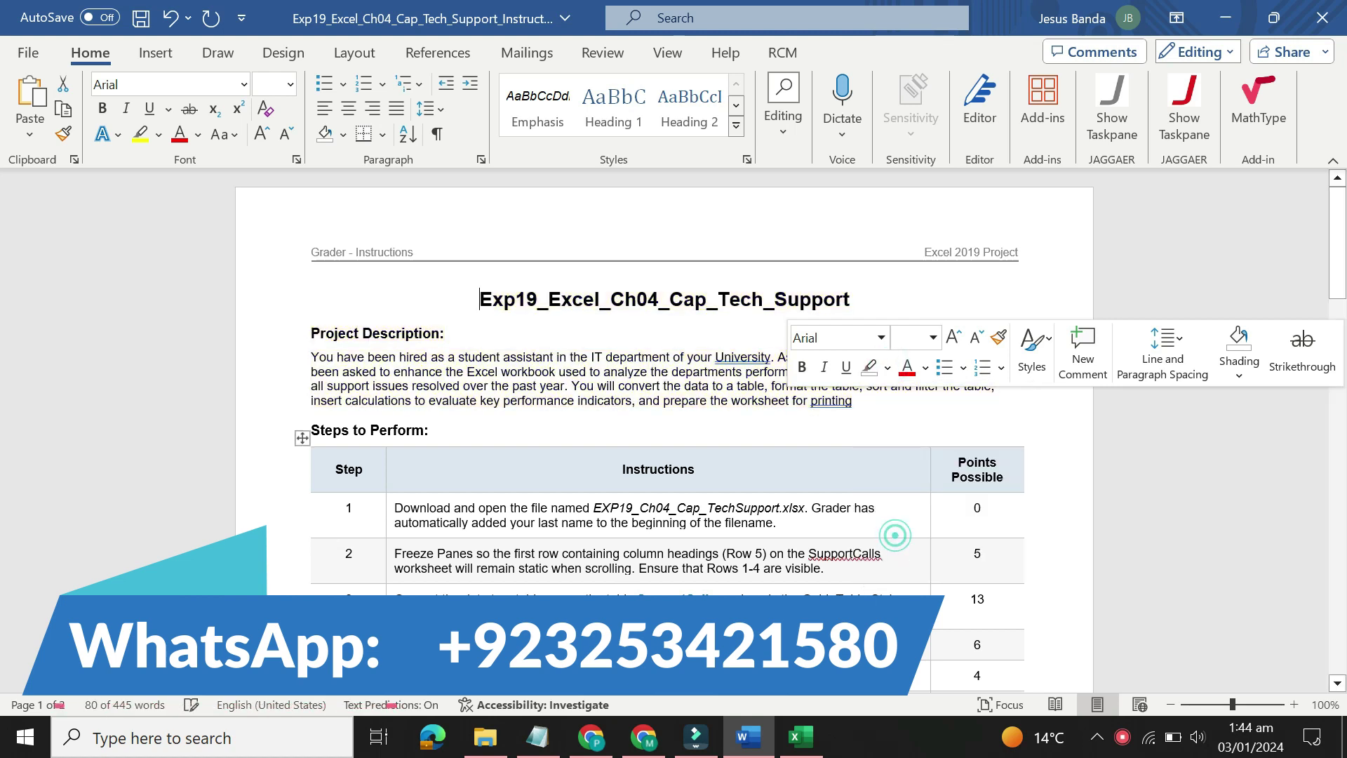
click(820, 435)
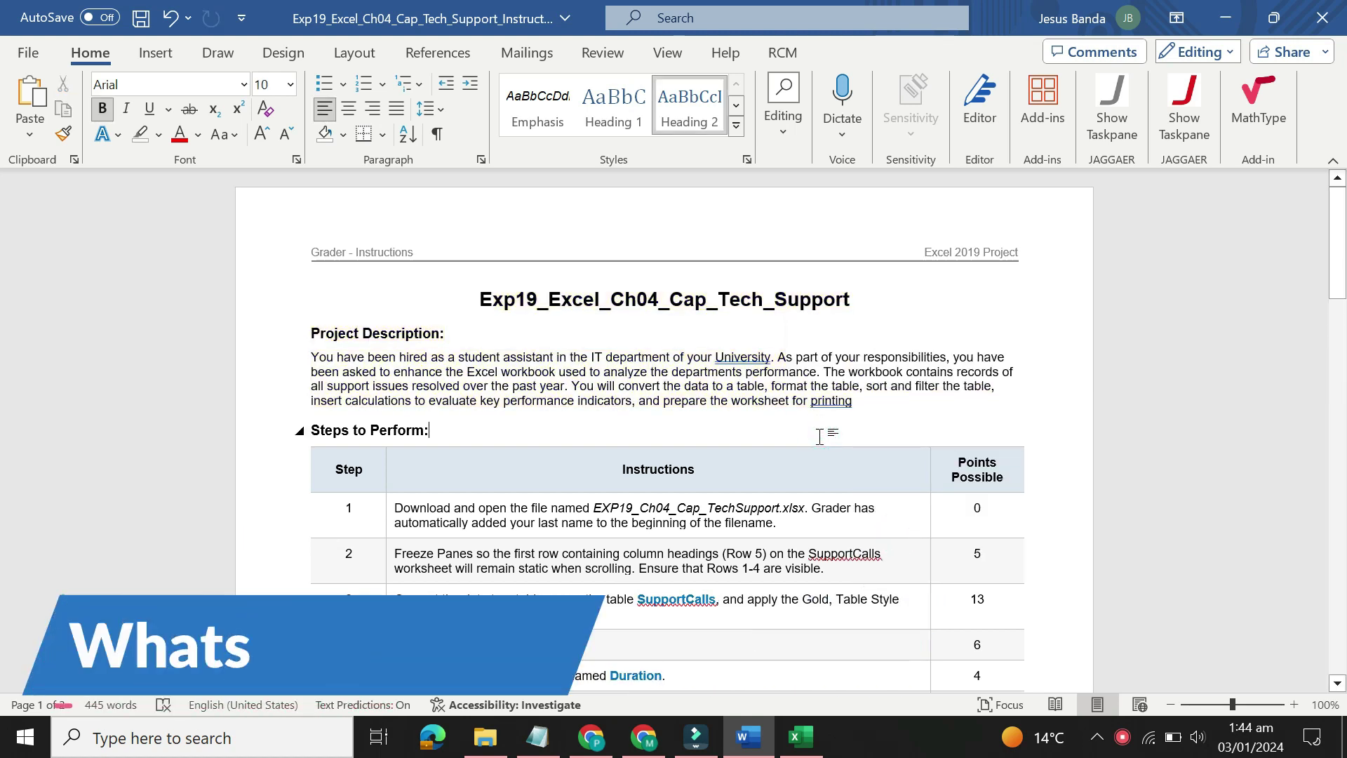
Step: Enlarge the step 1 instruction in the table to 16 pt and highlight it in yellow
drag(1338, 275, 1343, 303)
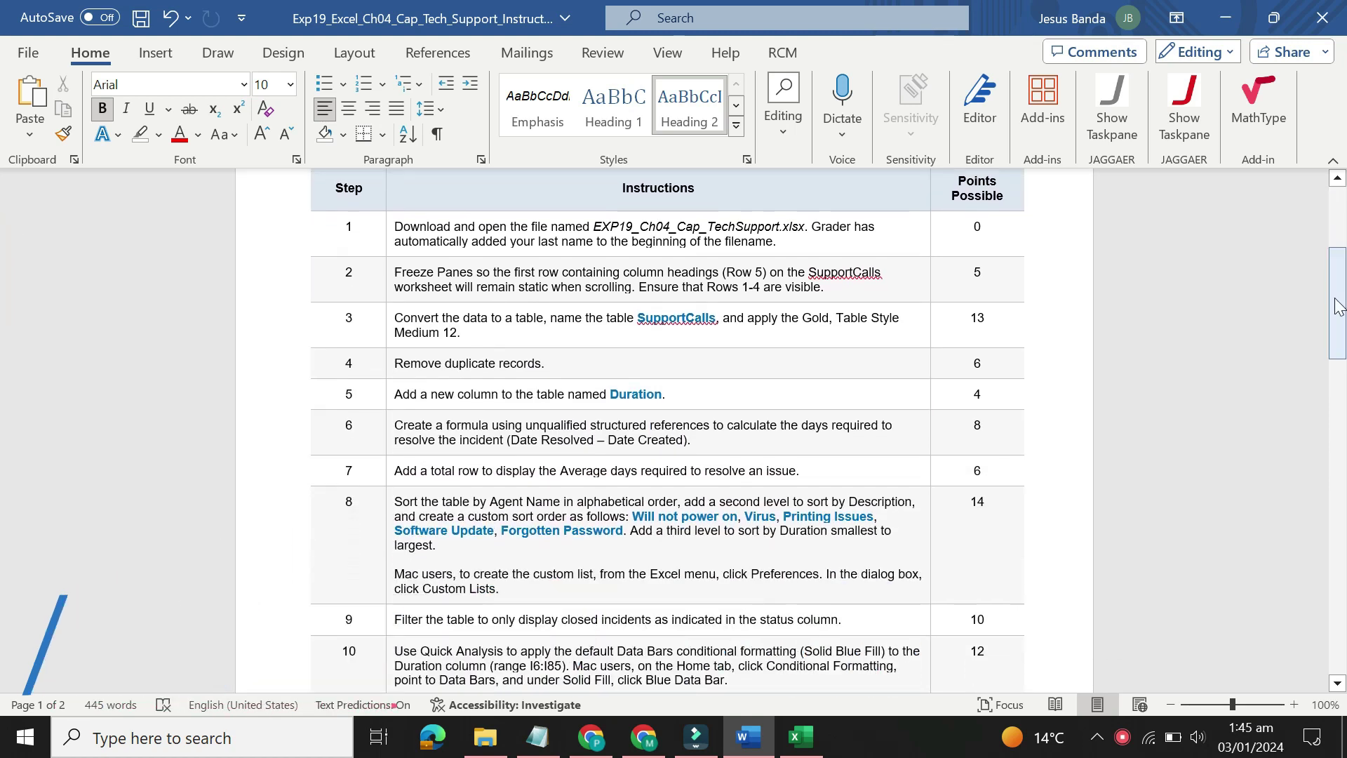
click(389, 233)
click(505, 267)
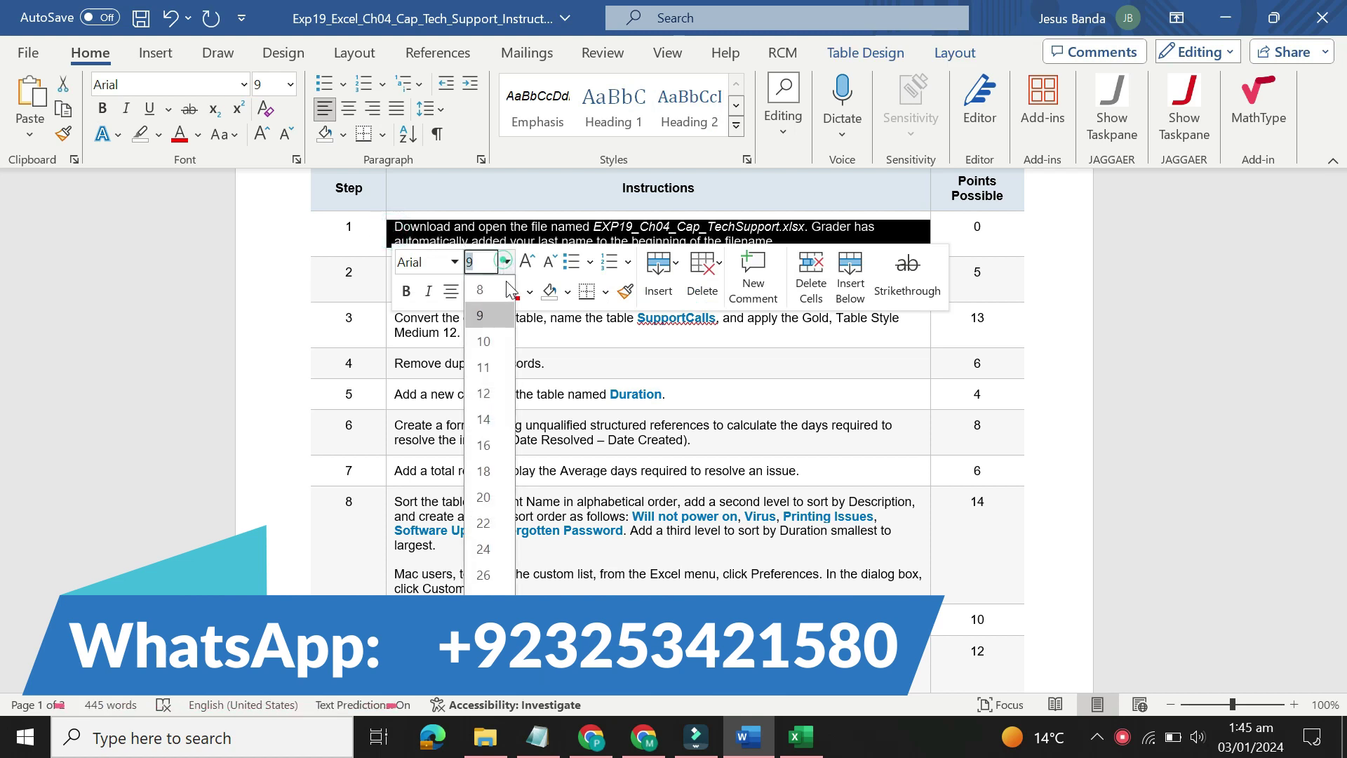
click(498, 439)
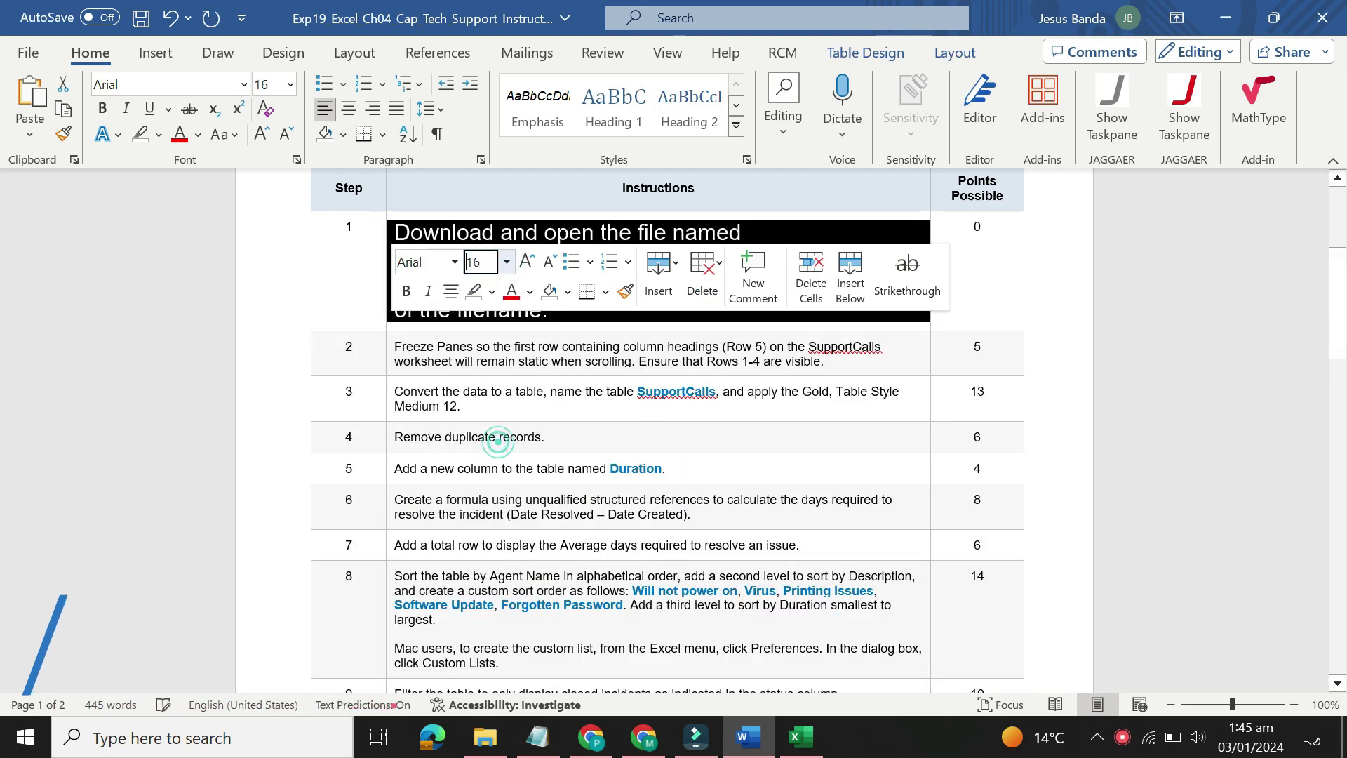
click(492, 291)
click(490, 363)
click(490, 362)
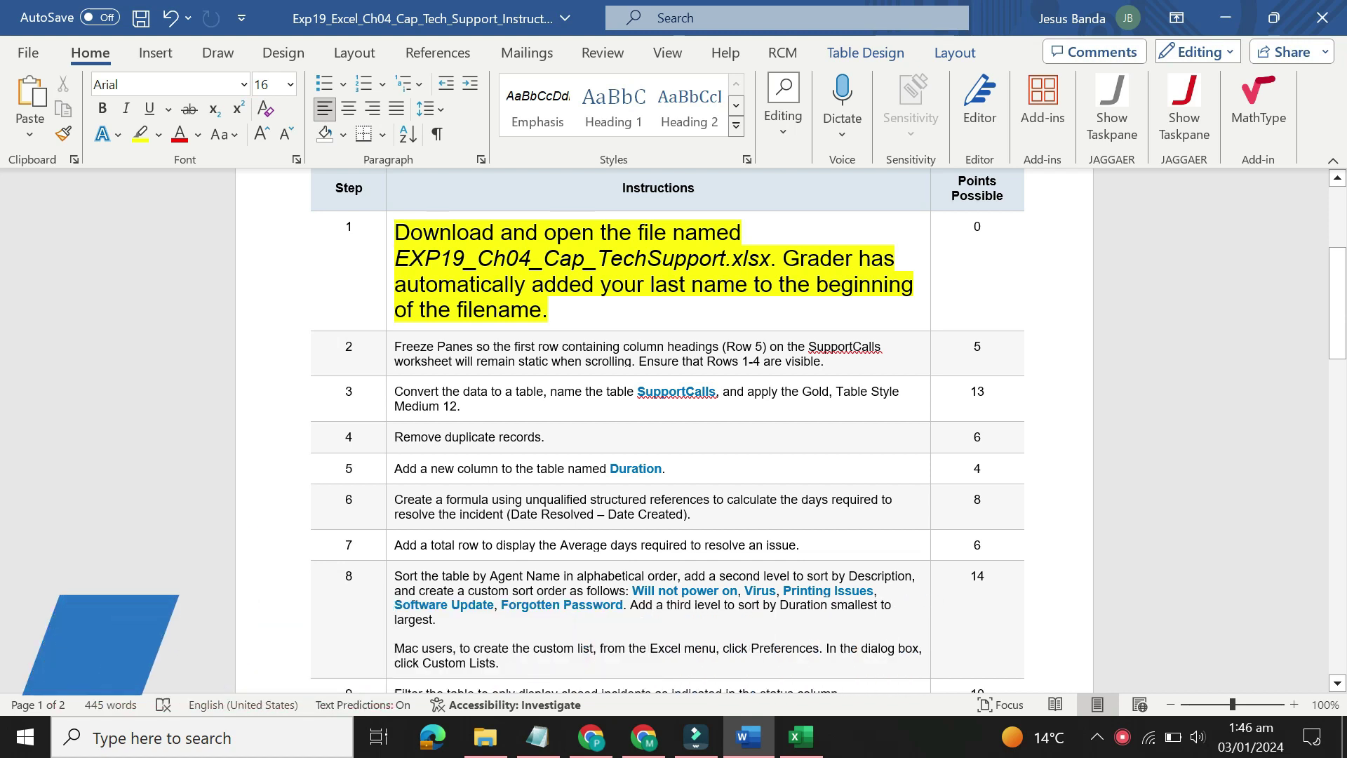
Step: View the Excel workbook, return to the Word instructions and set the step 1 instruction to 9 pt with no highlight color
click(801, 736)
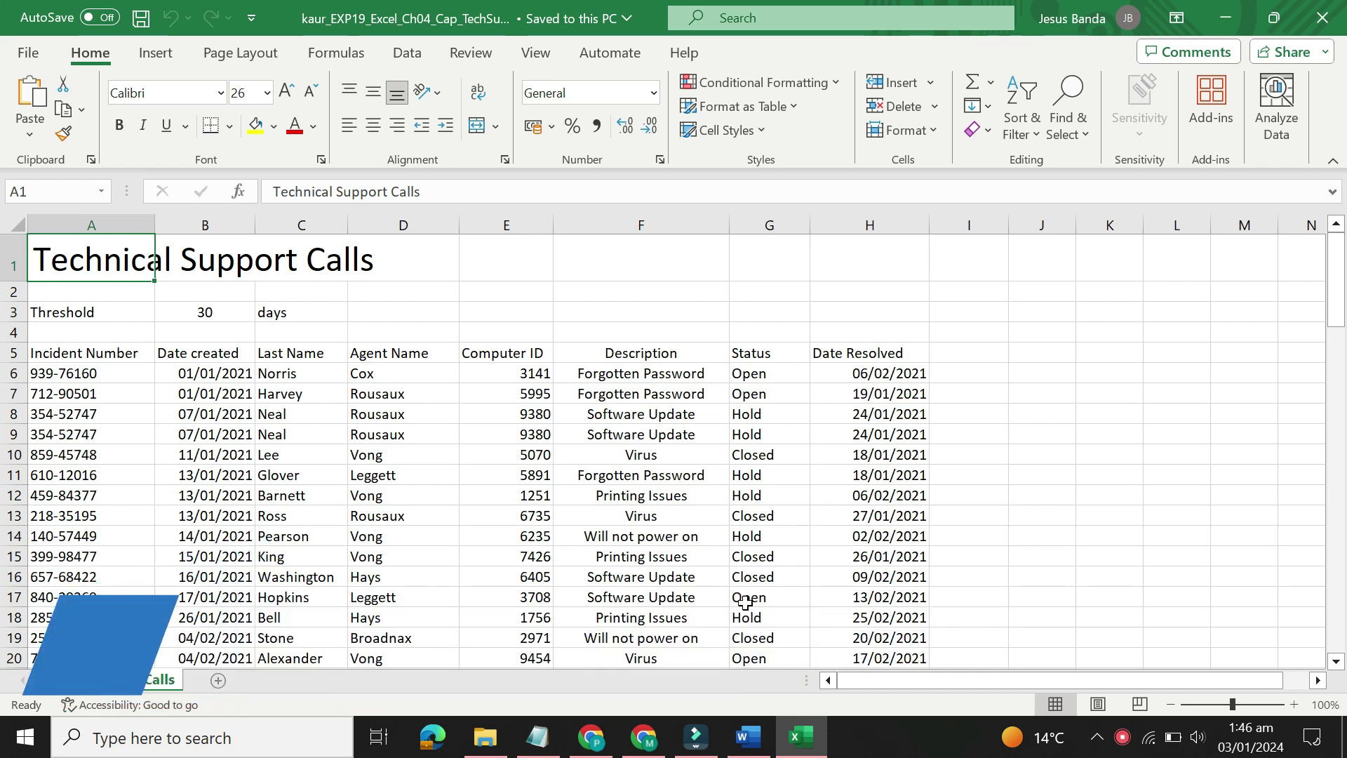
click(747, 737)
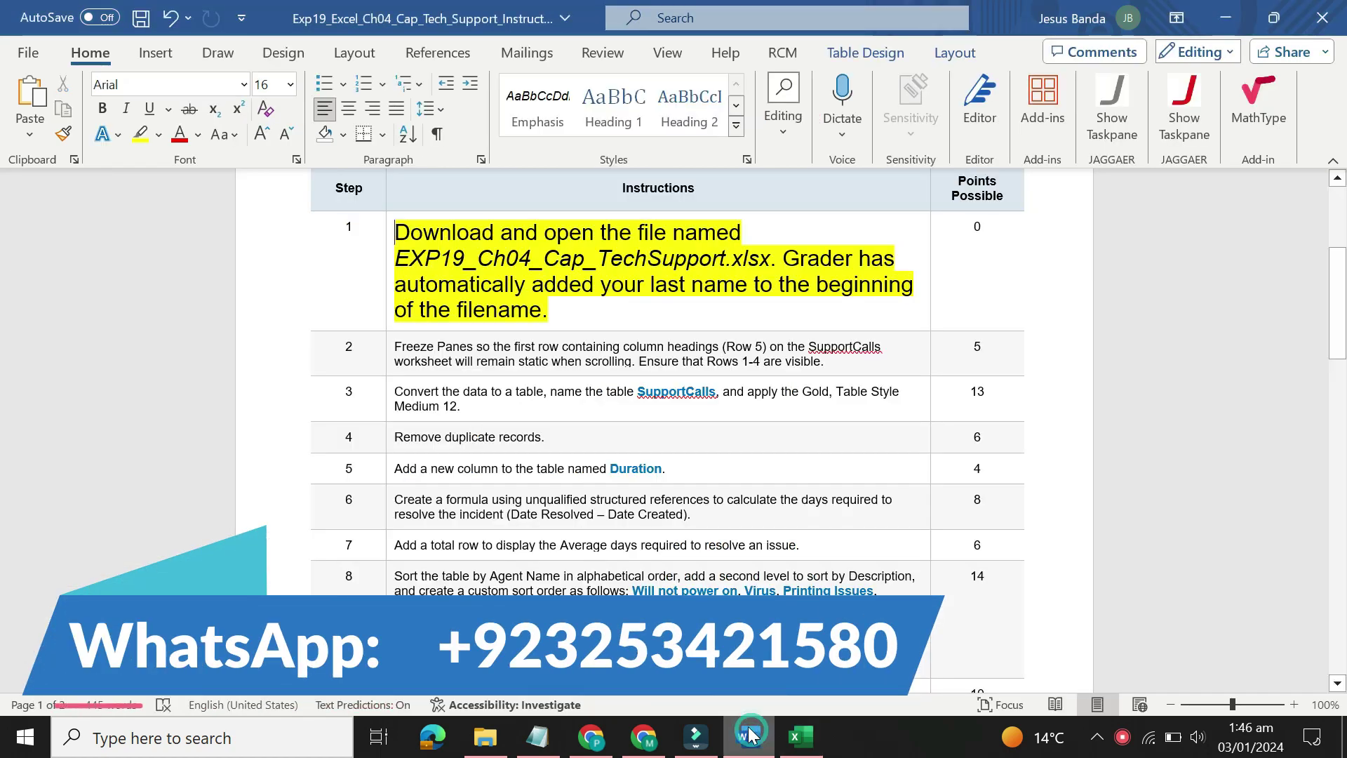
click(386, 274)
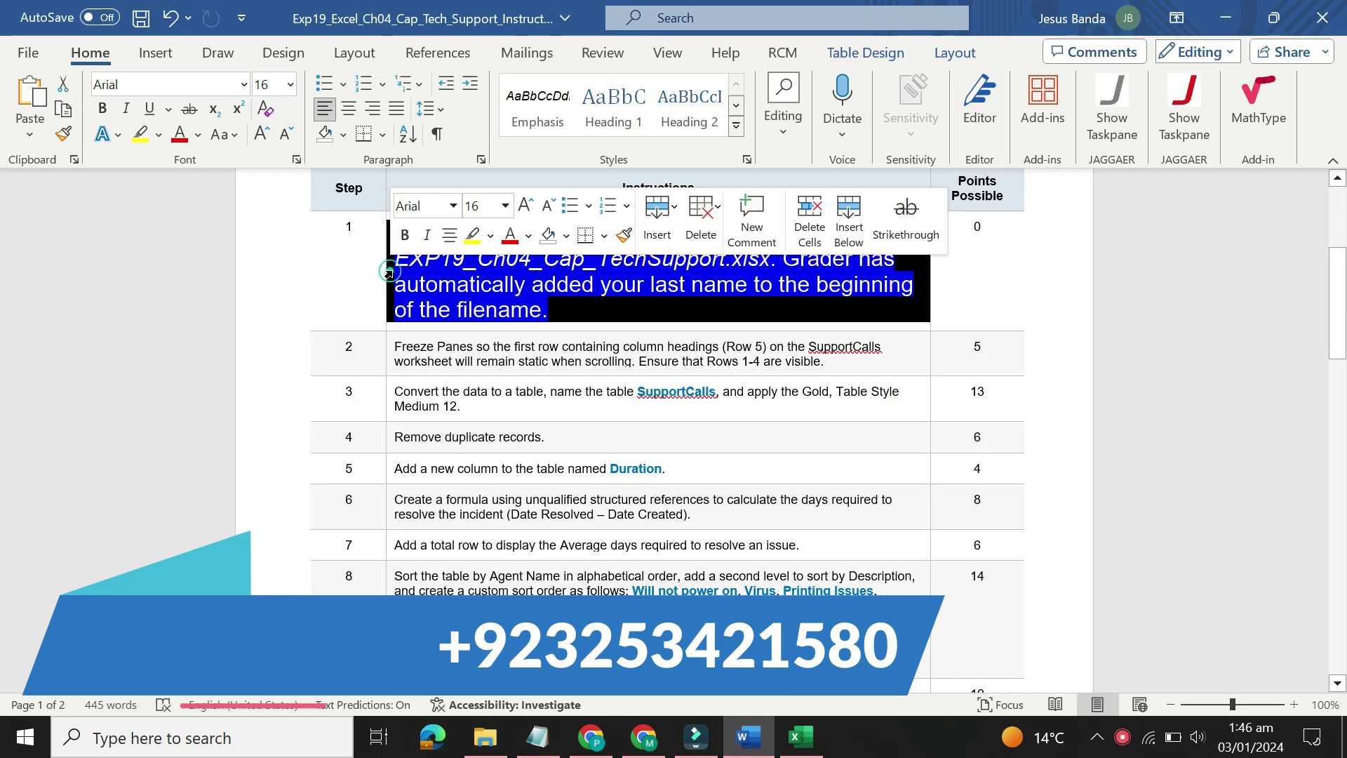
click(505, 204)
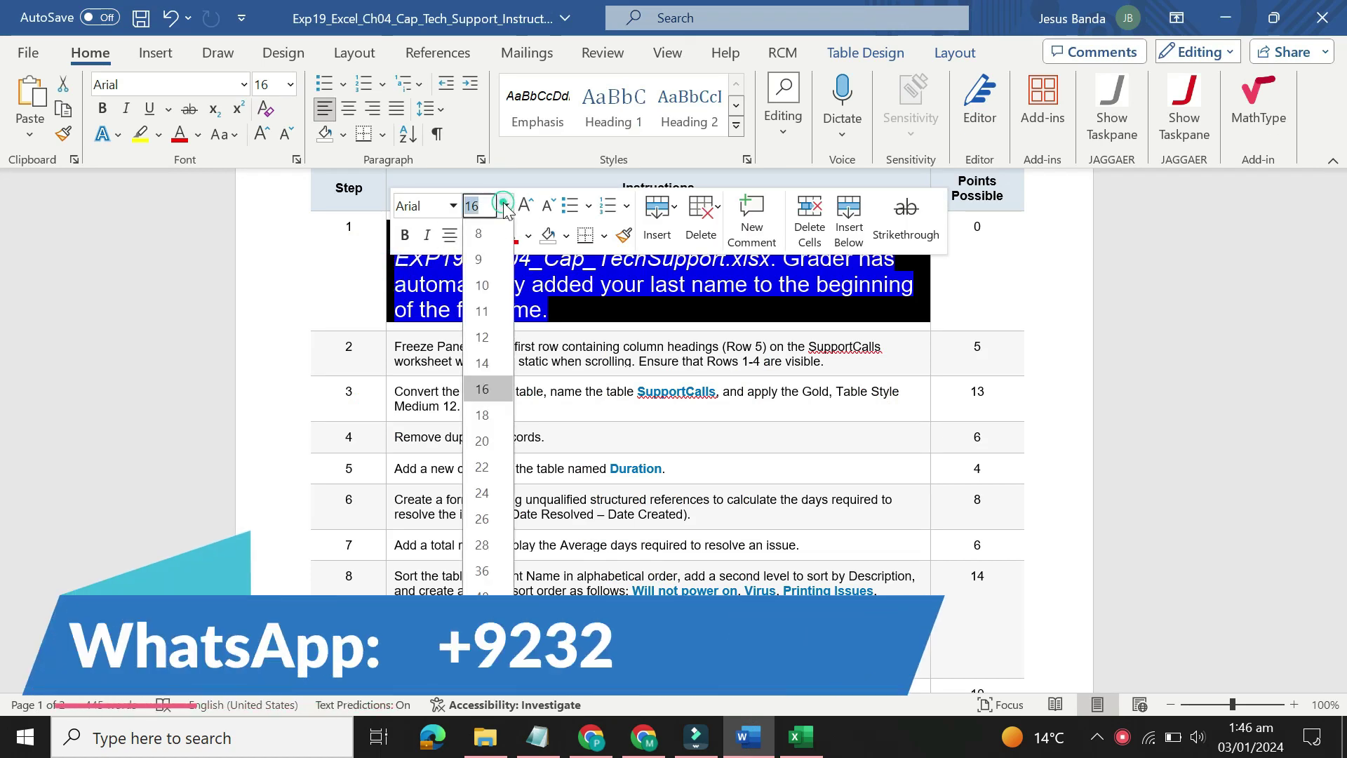
click(479, 259)
click(491, 235)
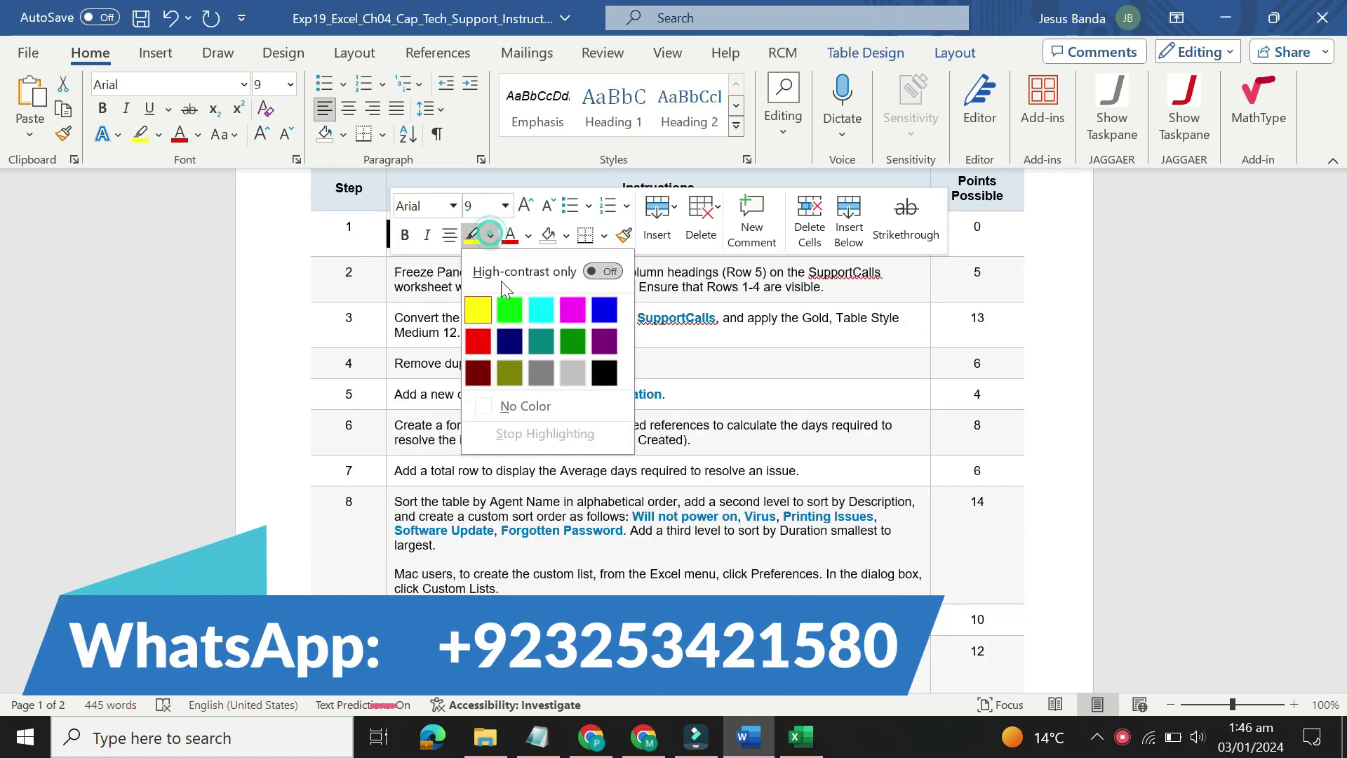
click(513, 403)
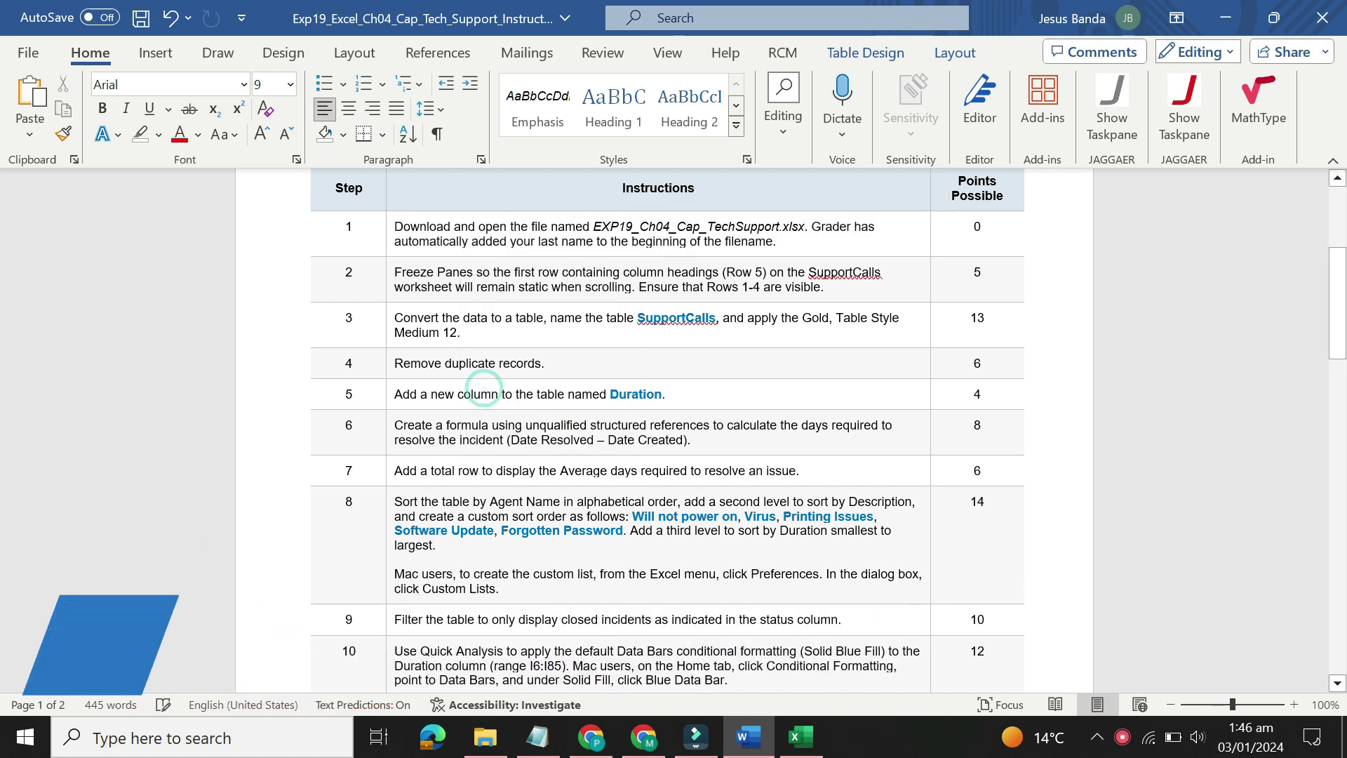
Step: Enlarge the step 2 instruction about freezing panes to 16 pt and highlight it in yellow
click(387, 287)
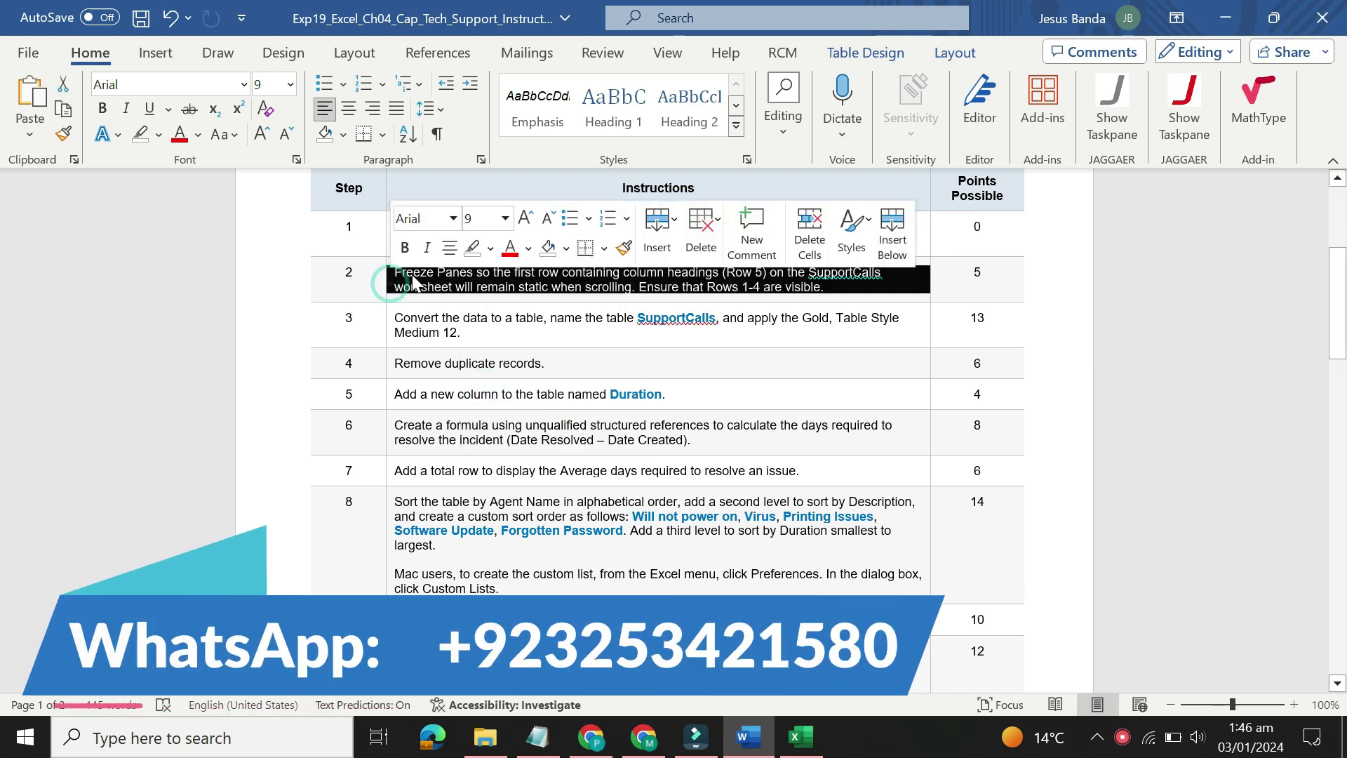
click(502, 220)
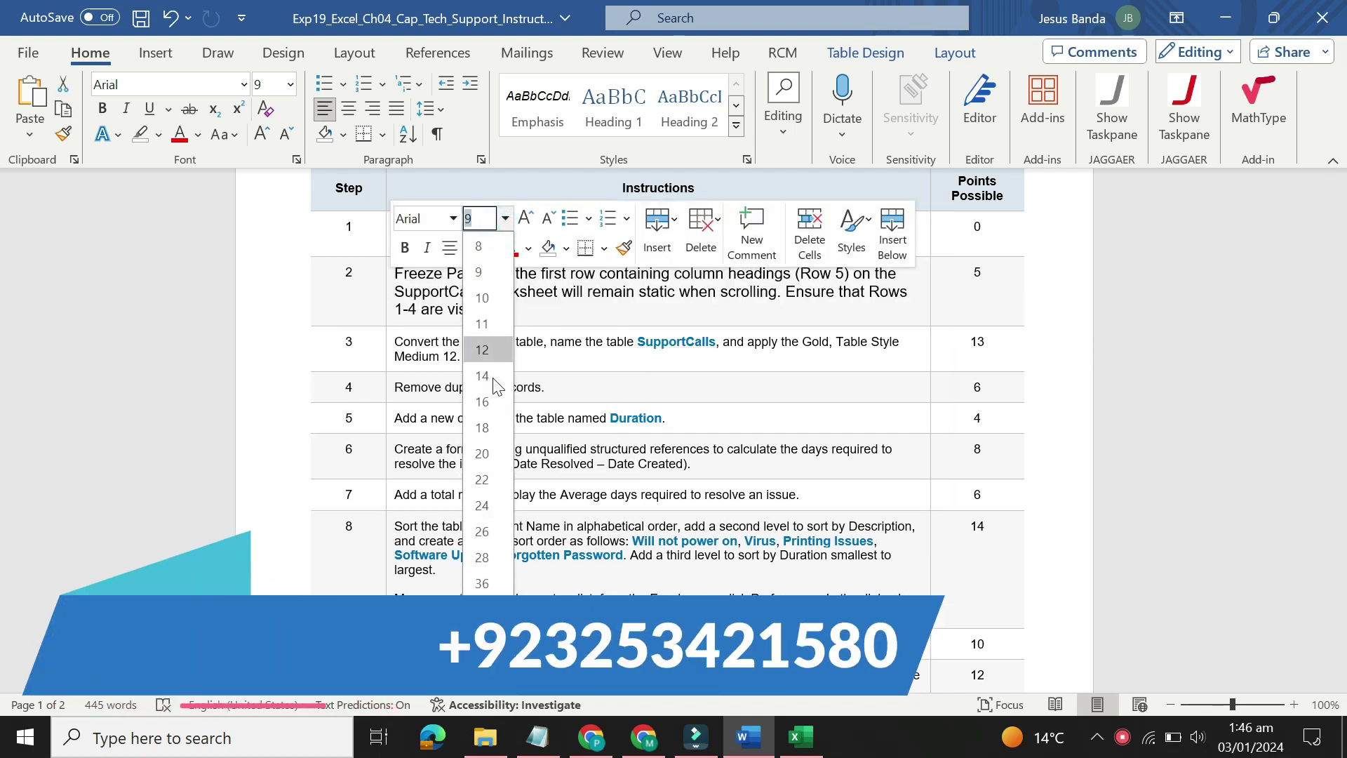
click(484, 401)
click(490, 248)
click(519, 416)
click(475, 323)
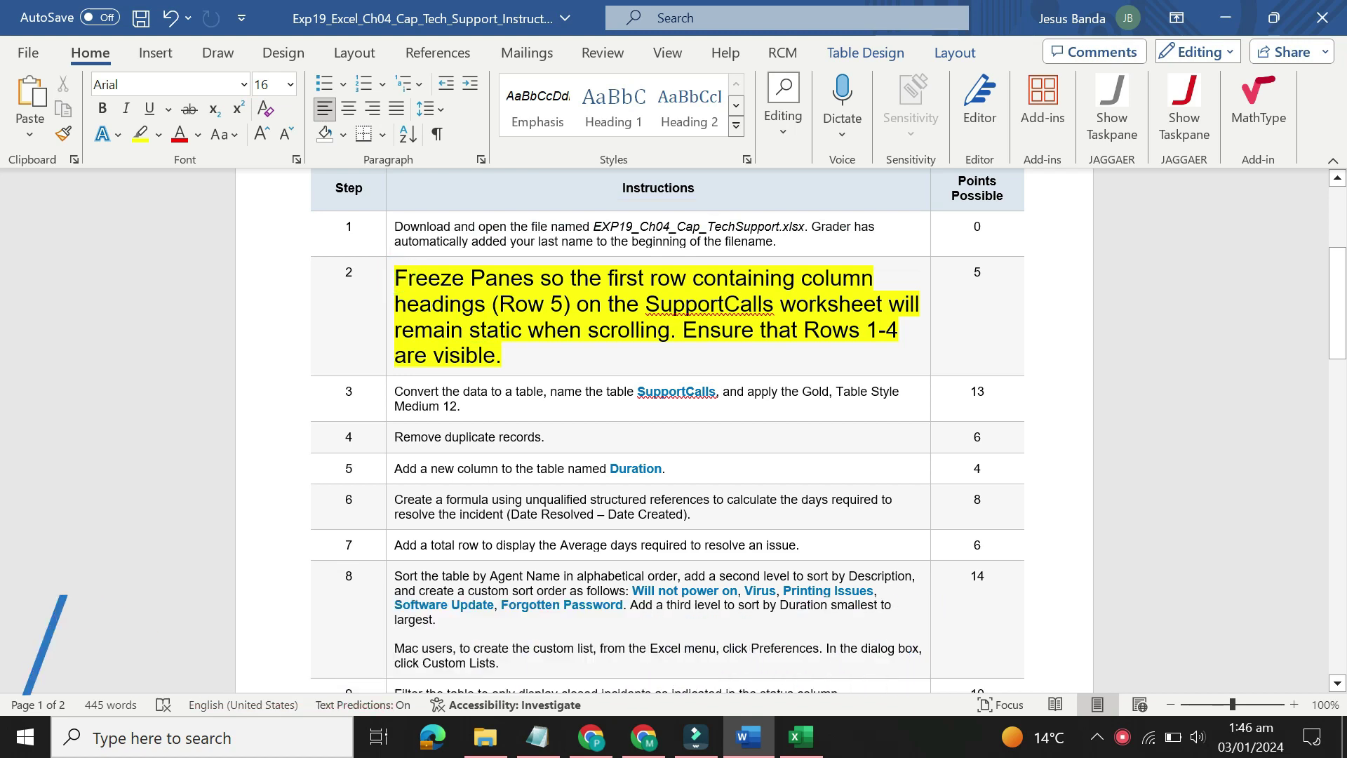
Step: Read through the step 2 instruction about freezing panes, selecting its text progressively up to the end
drag(405, 275, 395, 275)
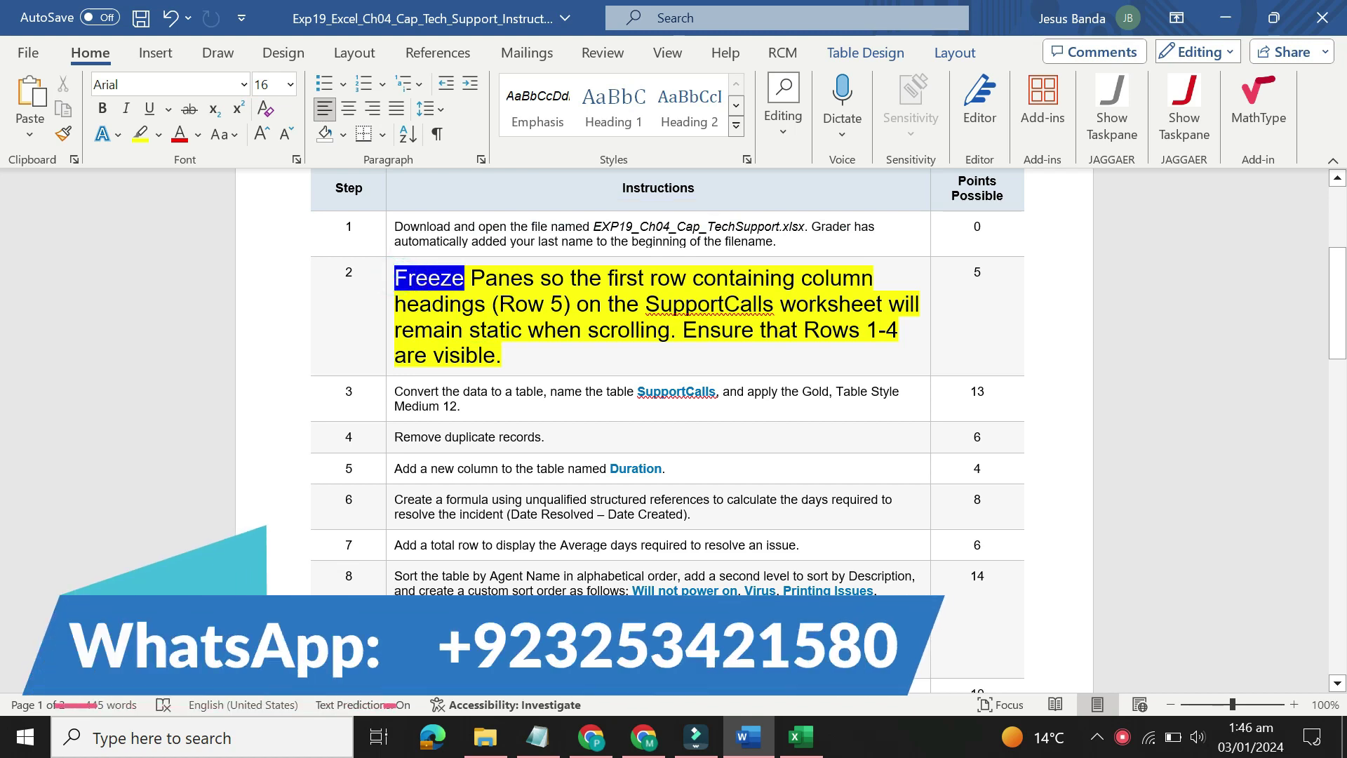
key(ctrl+shift+Right)
key(ctrl+shift+Right)
key(ctrl+shift+Right)
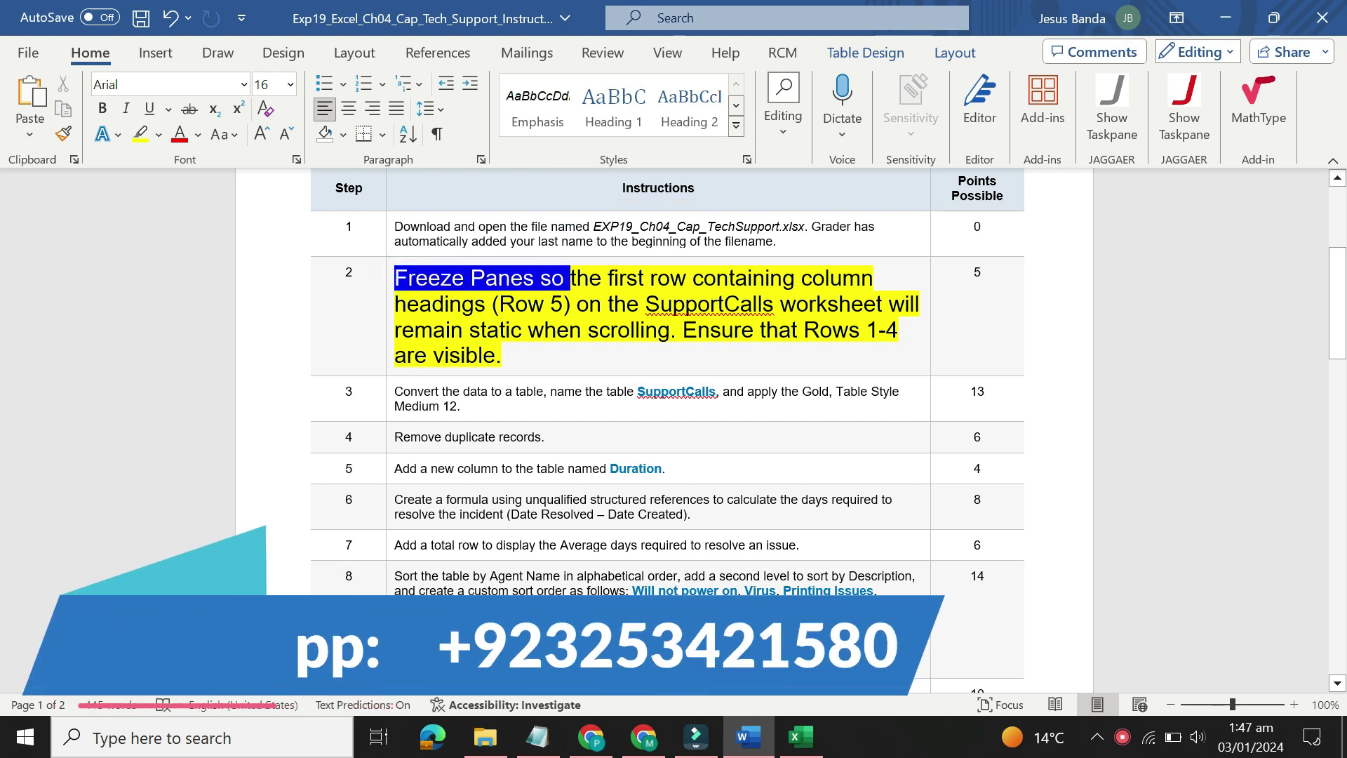
key(ctrl+shift+Right)
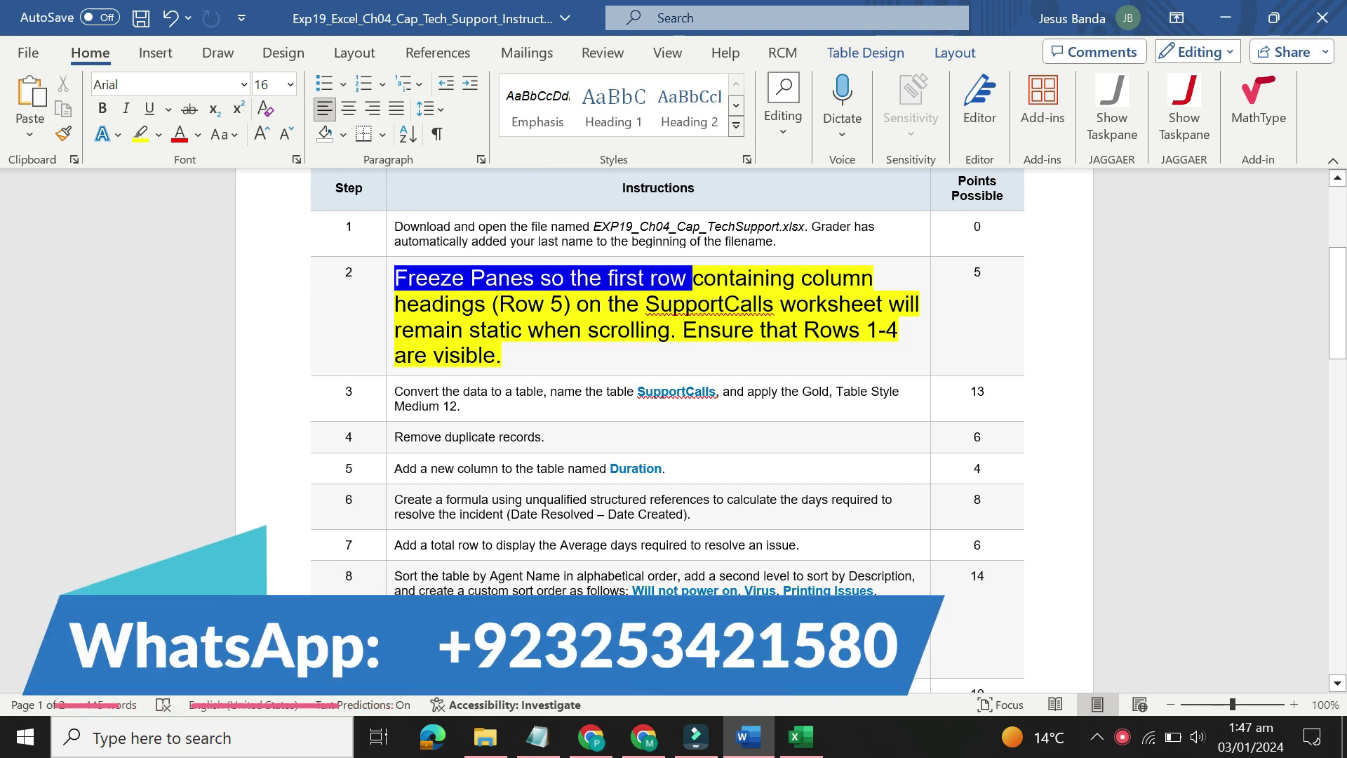
key(ctrl+shift+Right)
key(ctrl+shift+Right)
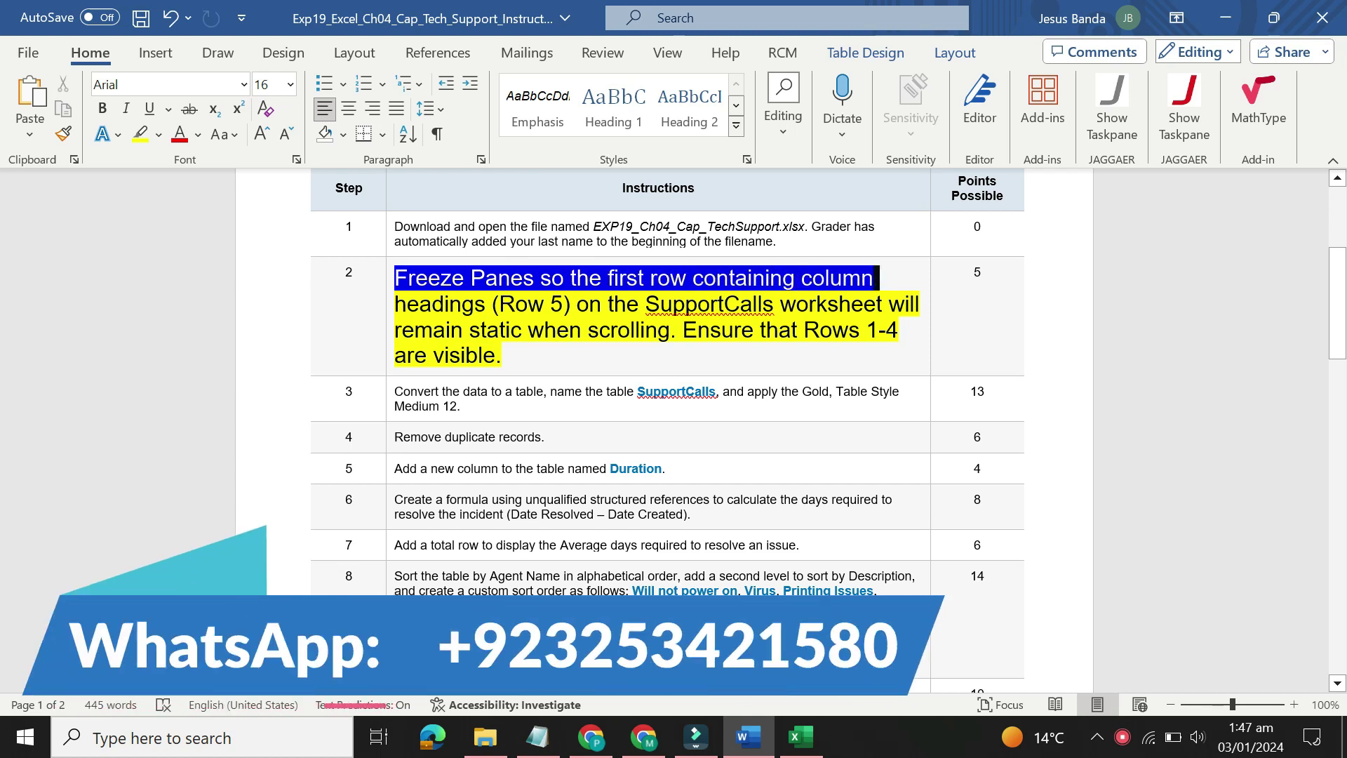
drag(809, 278, 549, 303)
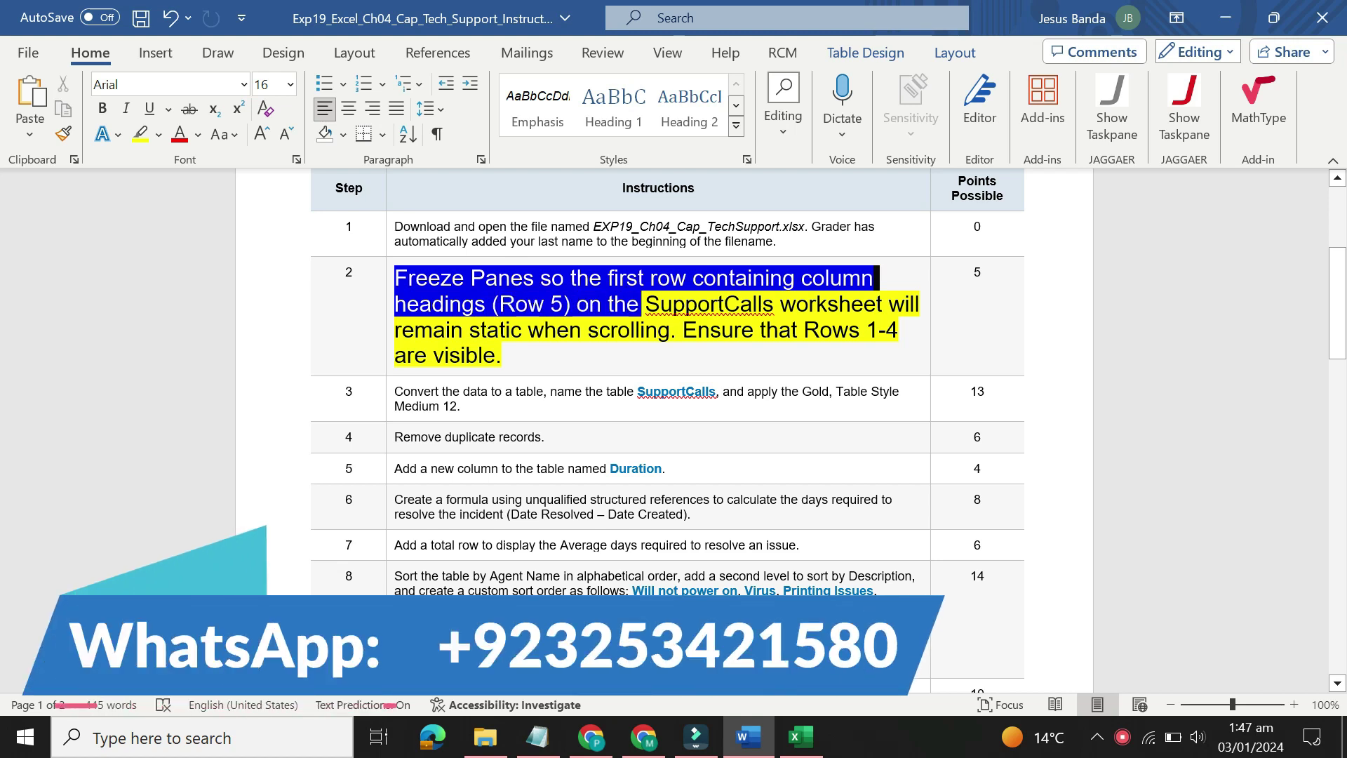
key(ctrl+shift+Right)
drag(777, 304, 769, 354)
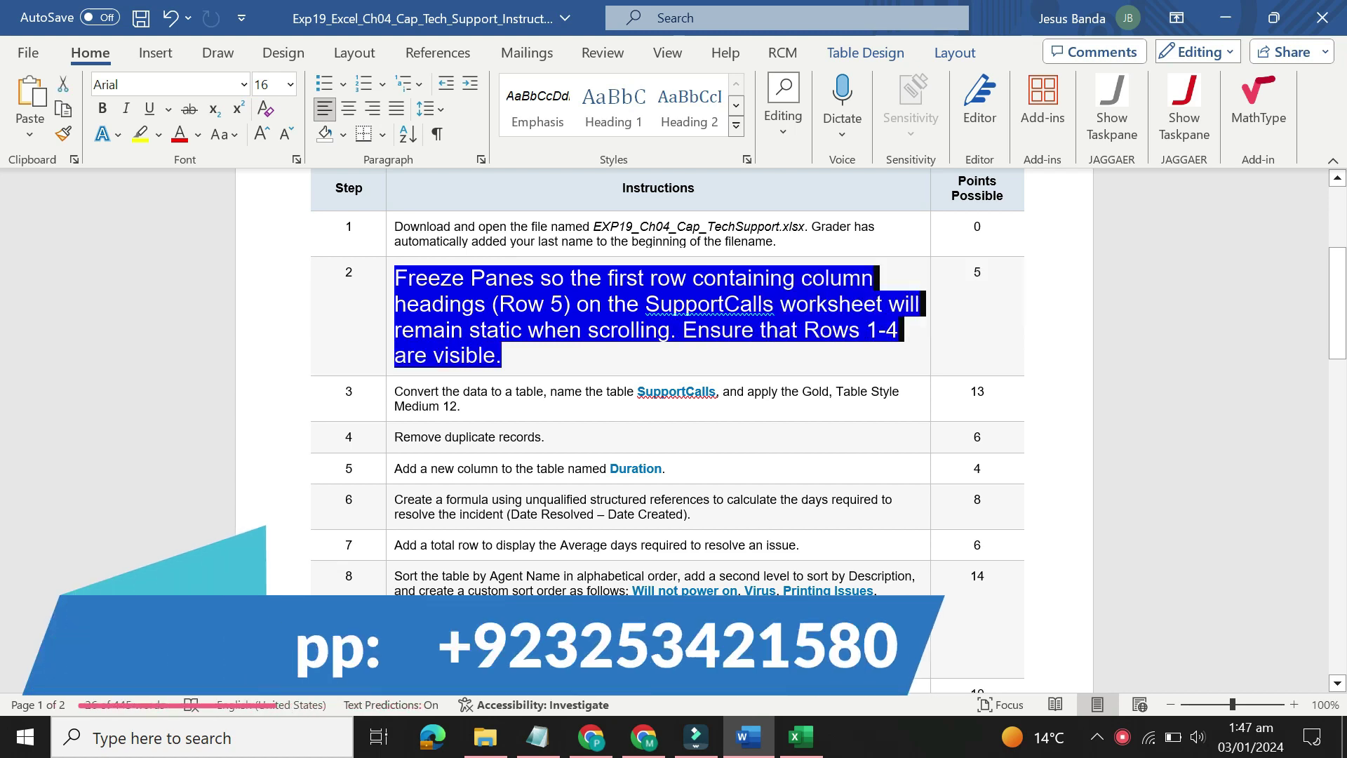
Step: Switch to the Excel workbook and try freezing the panes with row 5 selected, checking the result by scrolling
click(803, 737)
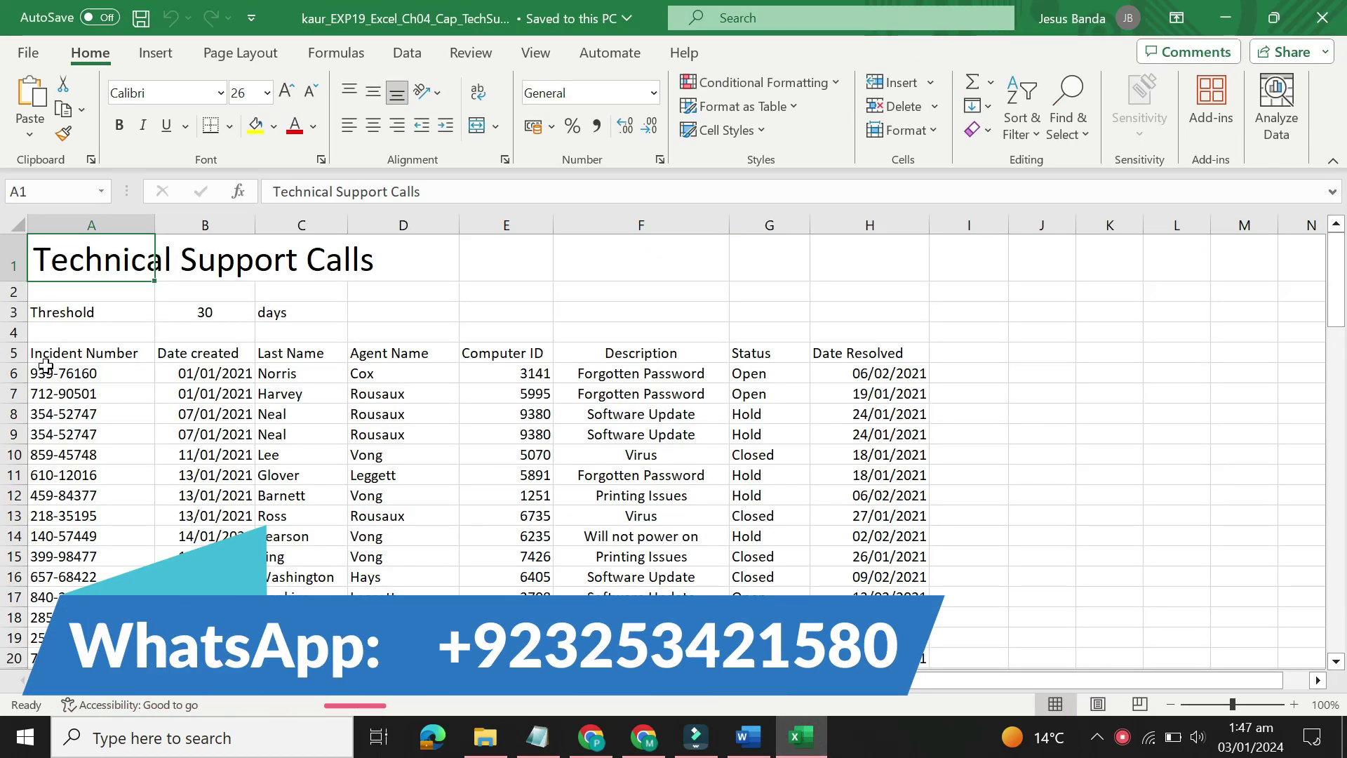
click(14, 353)
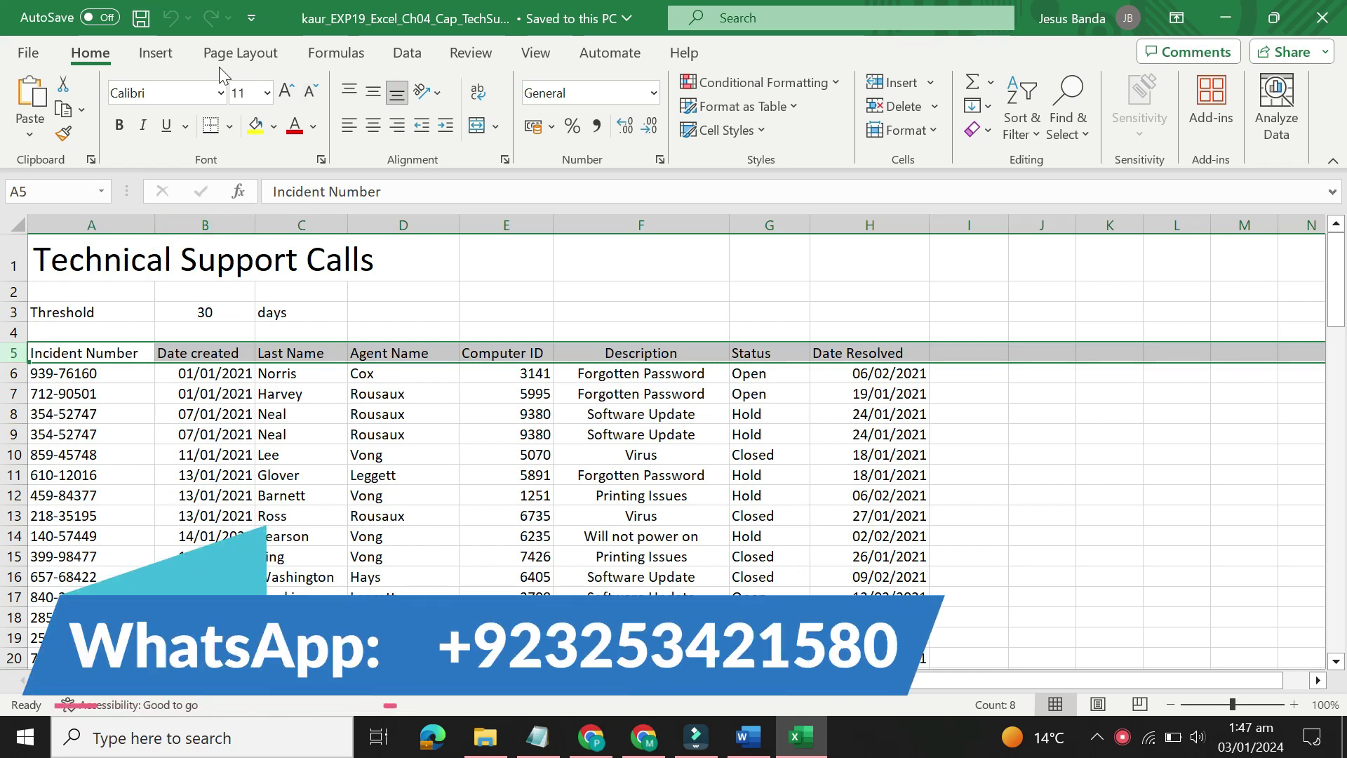
click(174, 60)
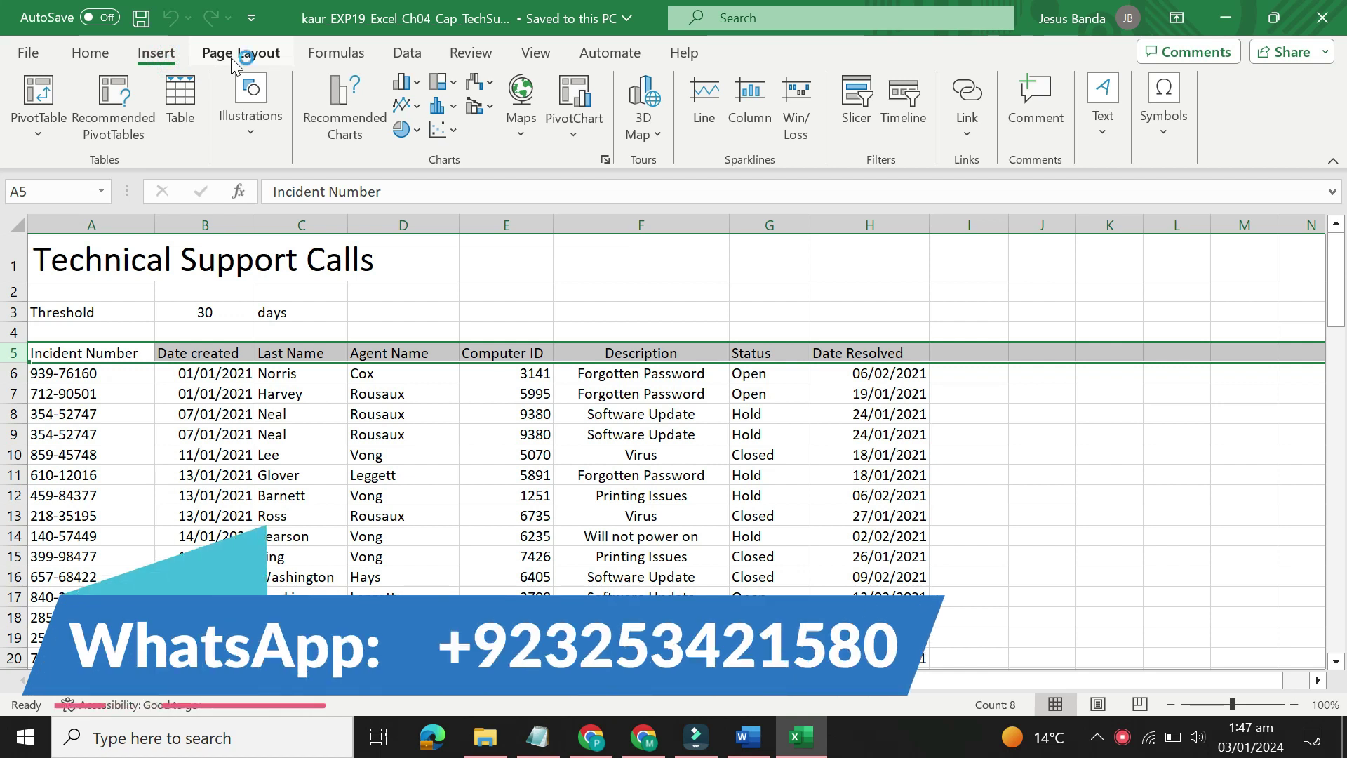
click(242, 62)
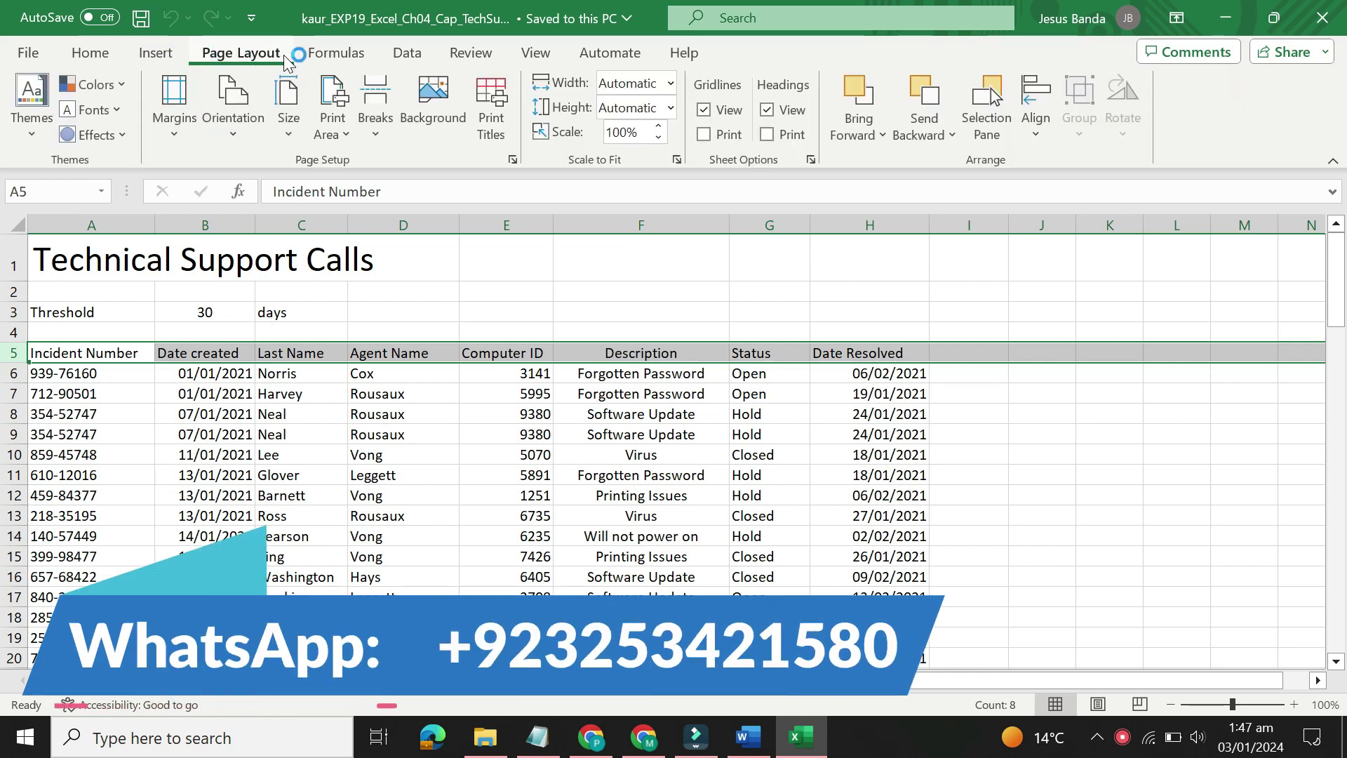
click(345, 59)
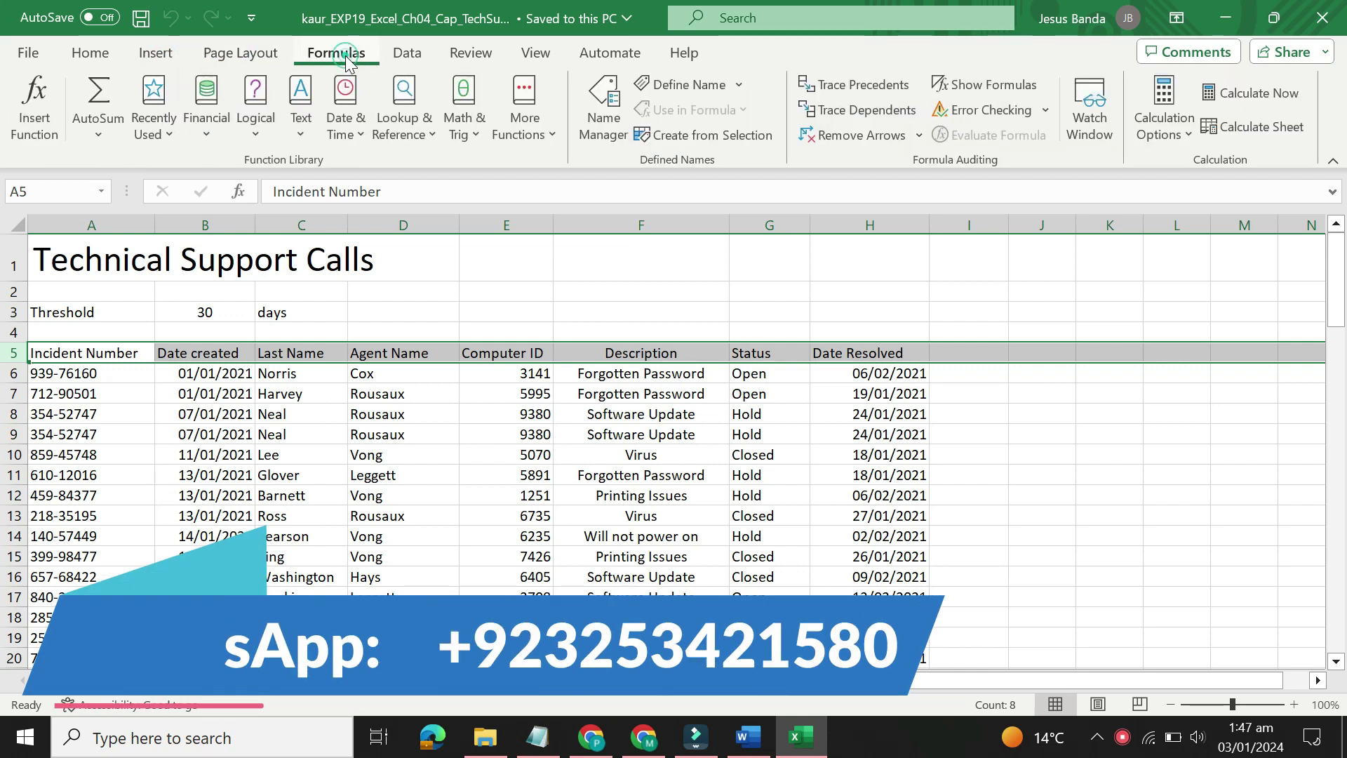
click(414, 60)
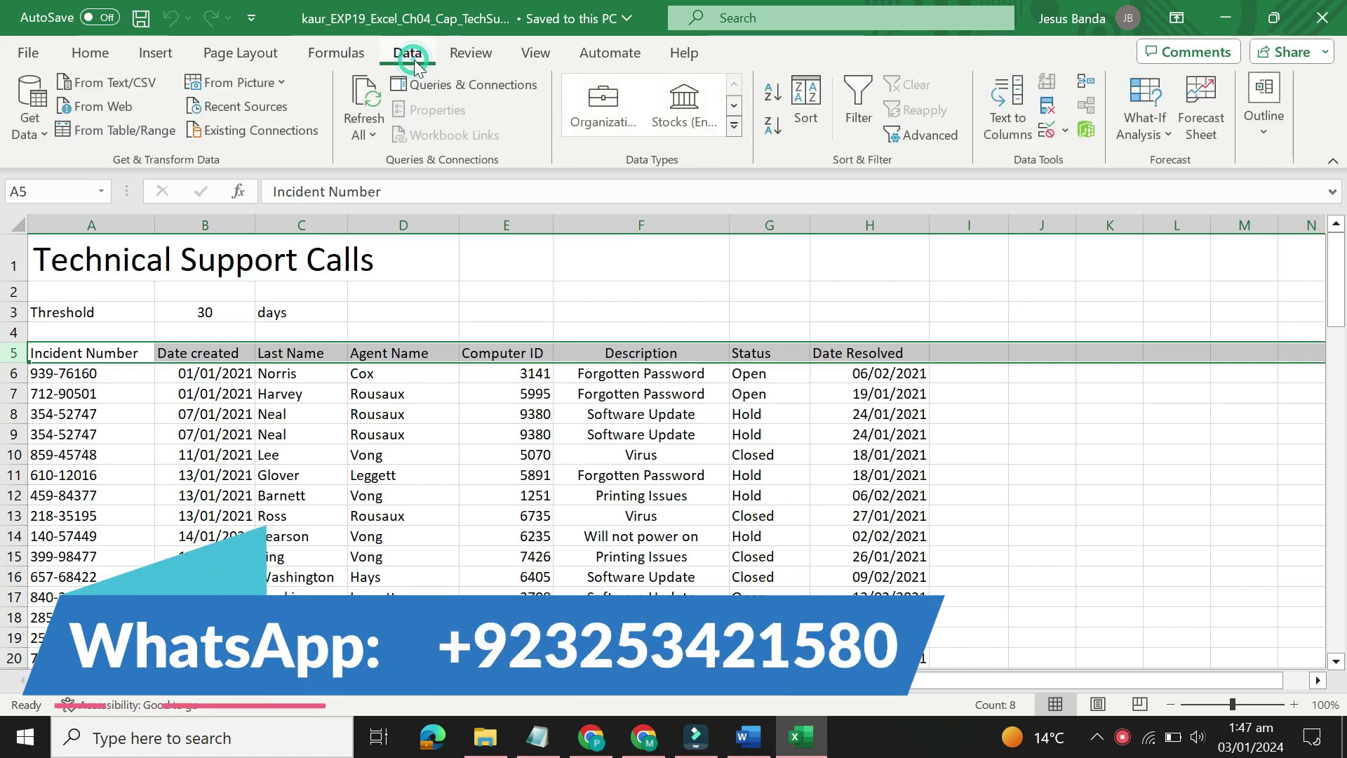
click(472, 56)
click(533, 58)
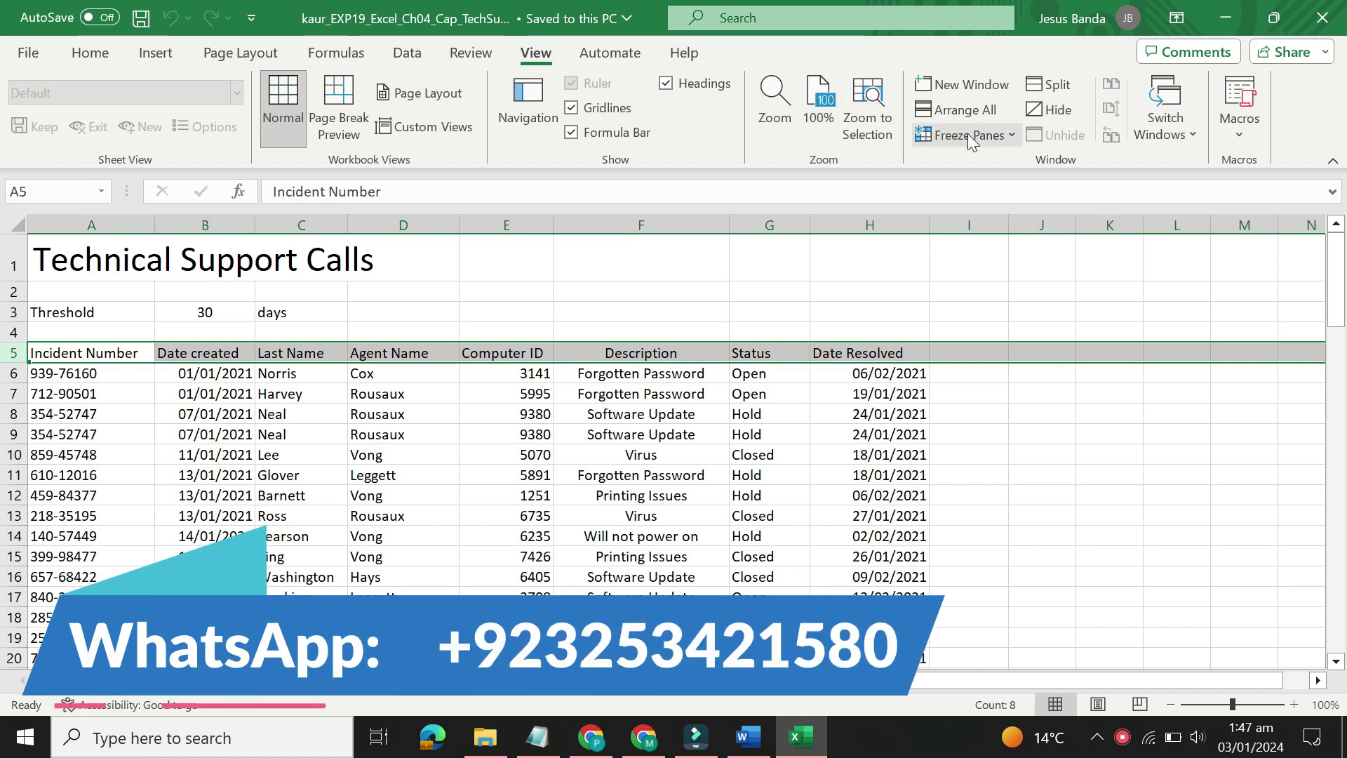
click(1012, 136)
click(1021, 178)
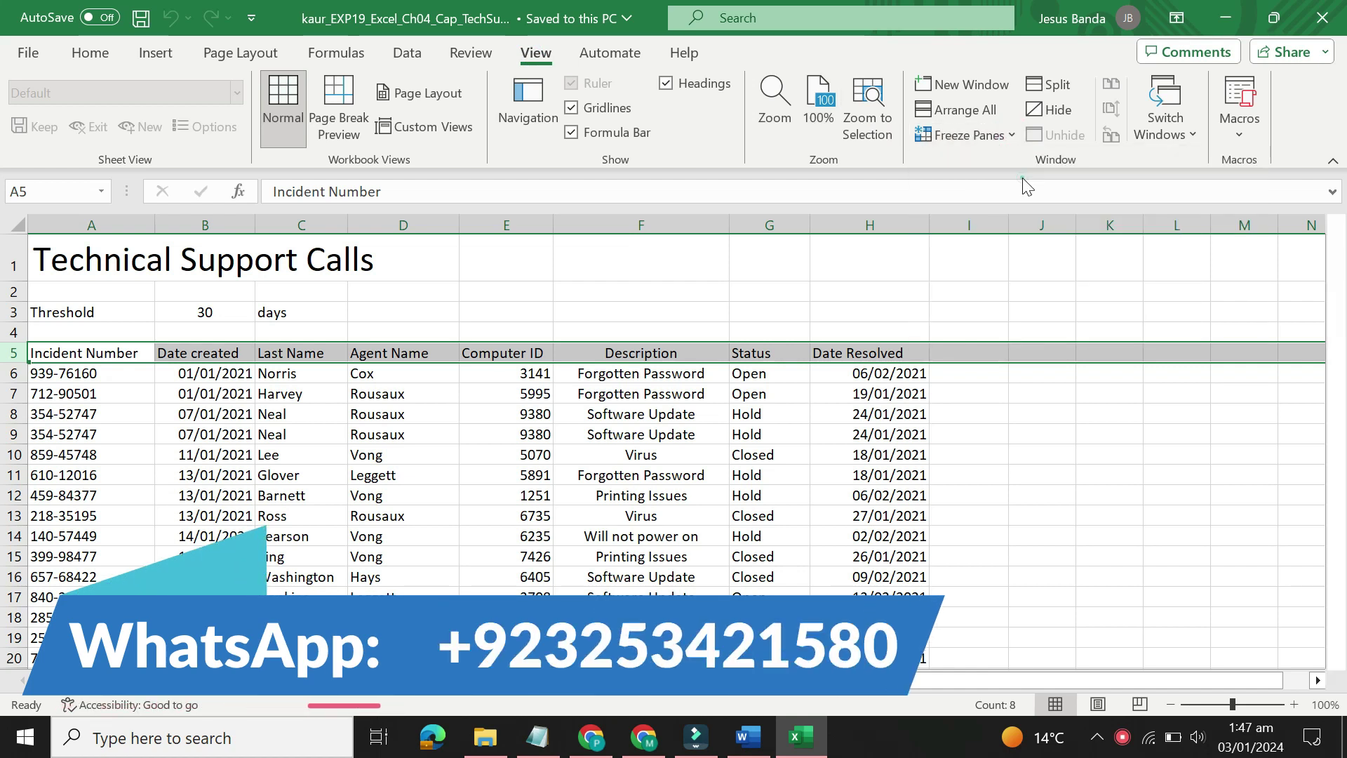
click(1010, 395)
mouse_move(1337, 261)
mouse_down()
mouse_move(1340, 284)
mouse_move(1339, 261)
mouse_up()
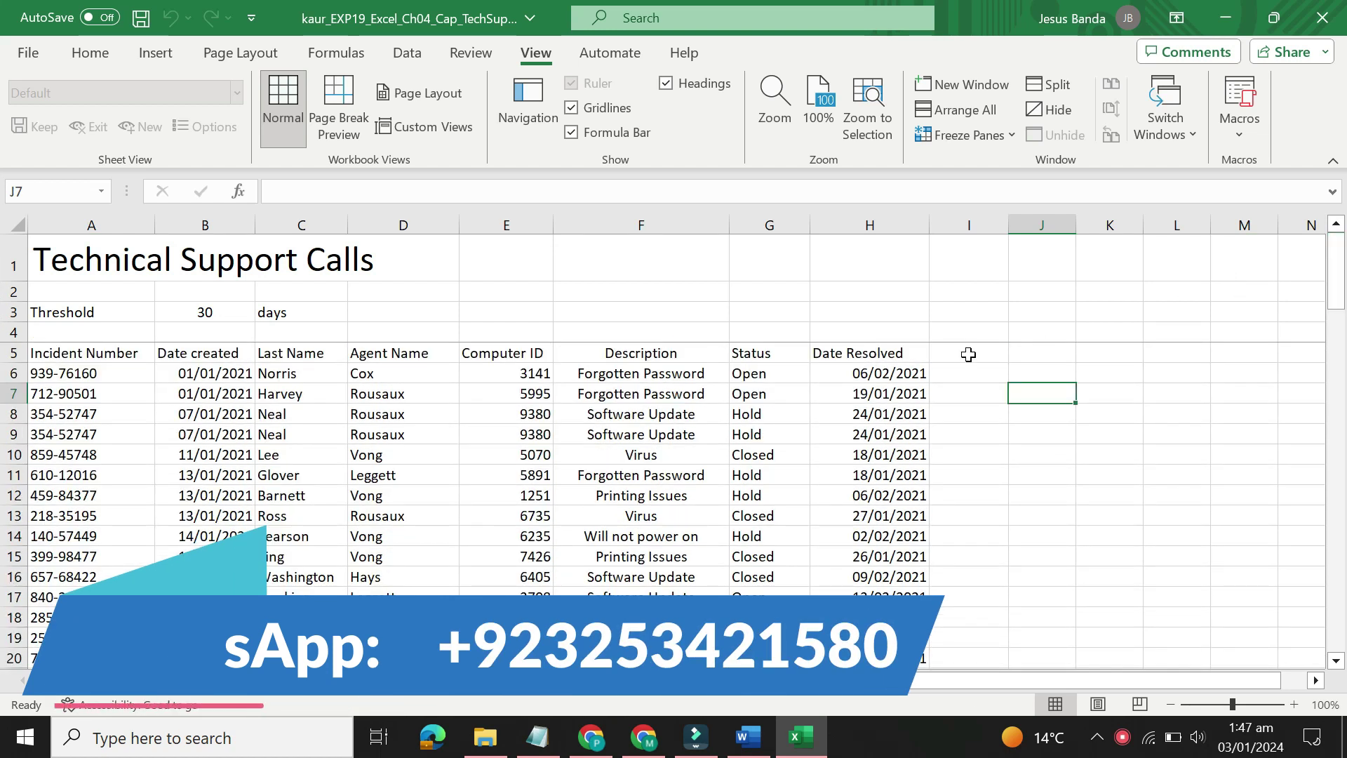
click(842, 377)
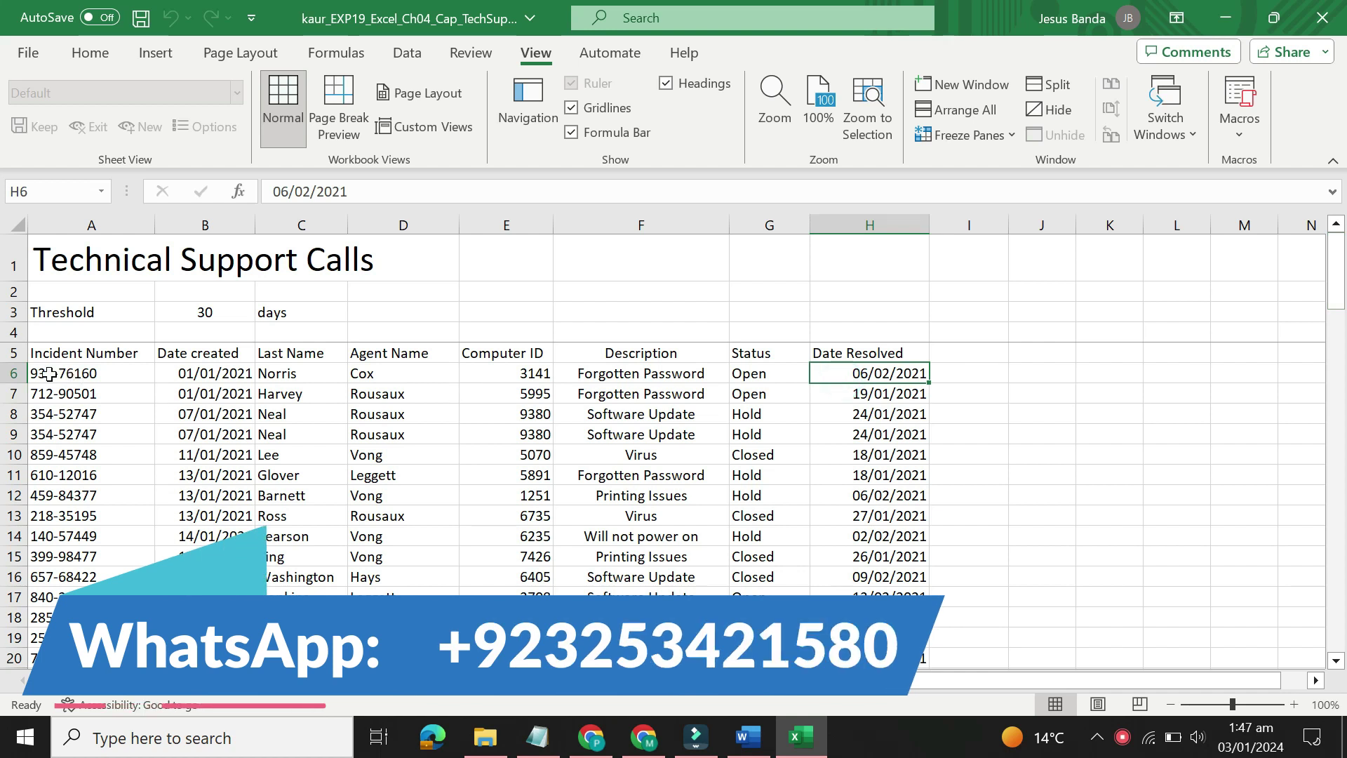
Step: Unfreeze the panes on the SupportCalls worksheet
click(13, 353)
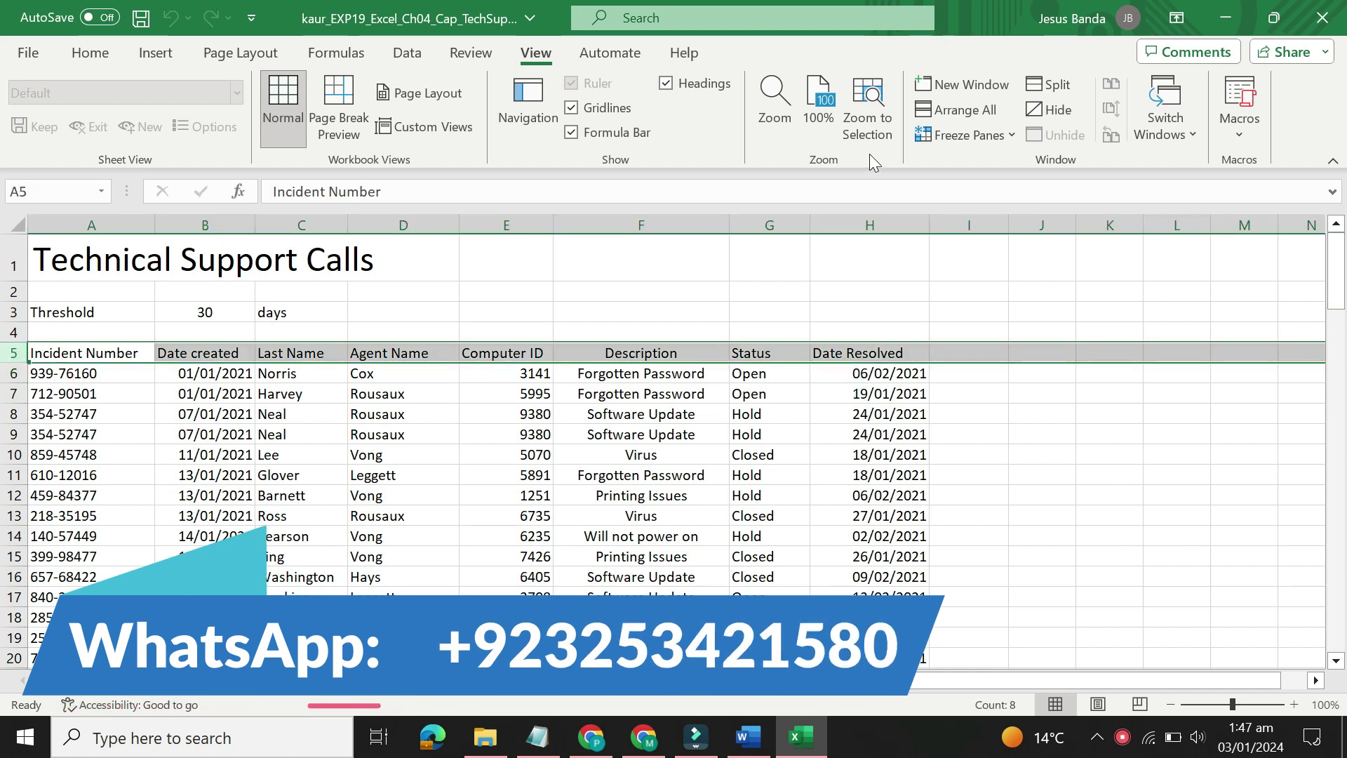
click(965, 136)
click(981, 200)
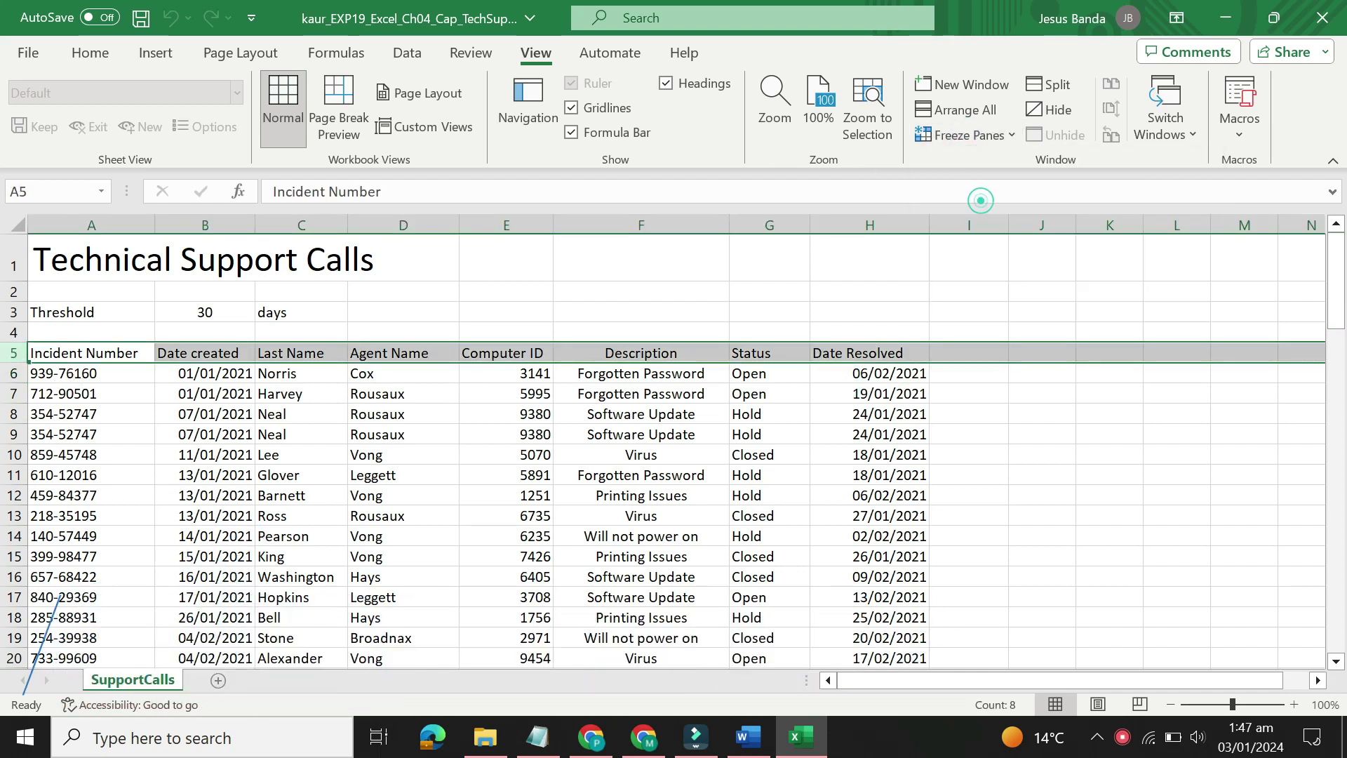
Step: Freeze the panes above row 6 so that rows 1 to 5 stay in place when scrolling
click(13, 372)
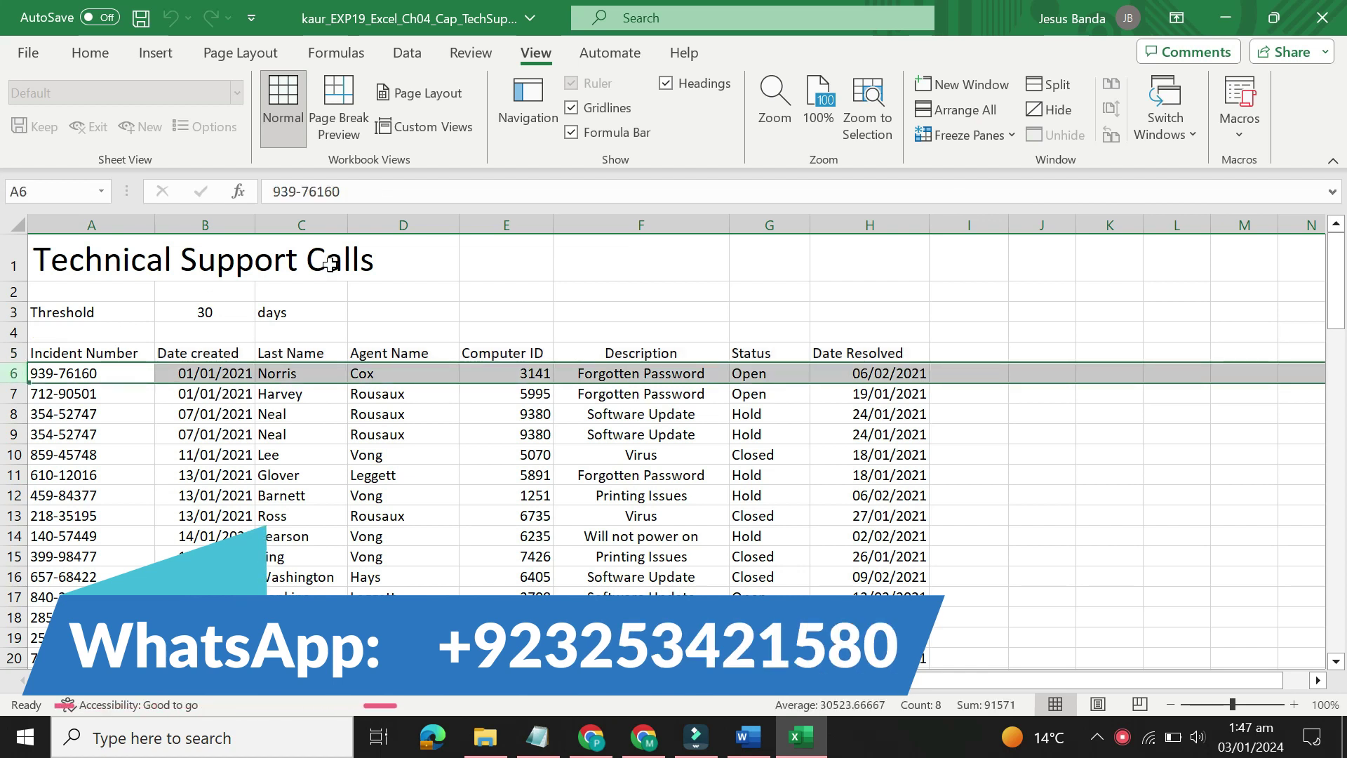
click(968, 135)
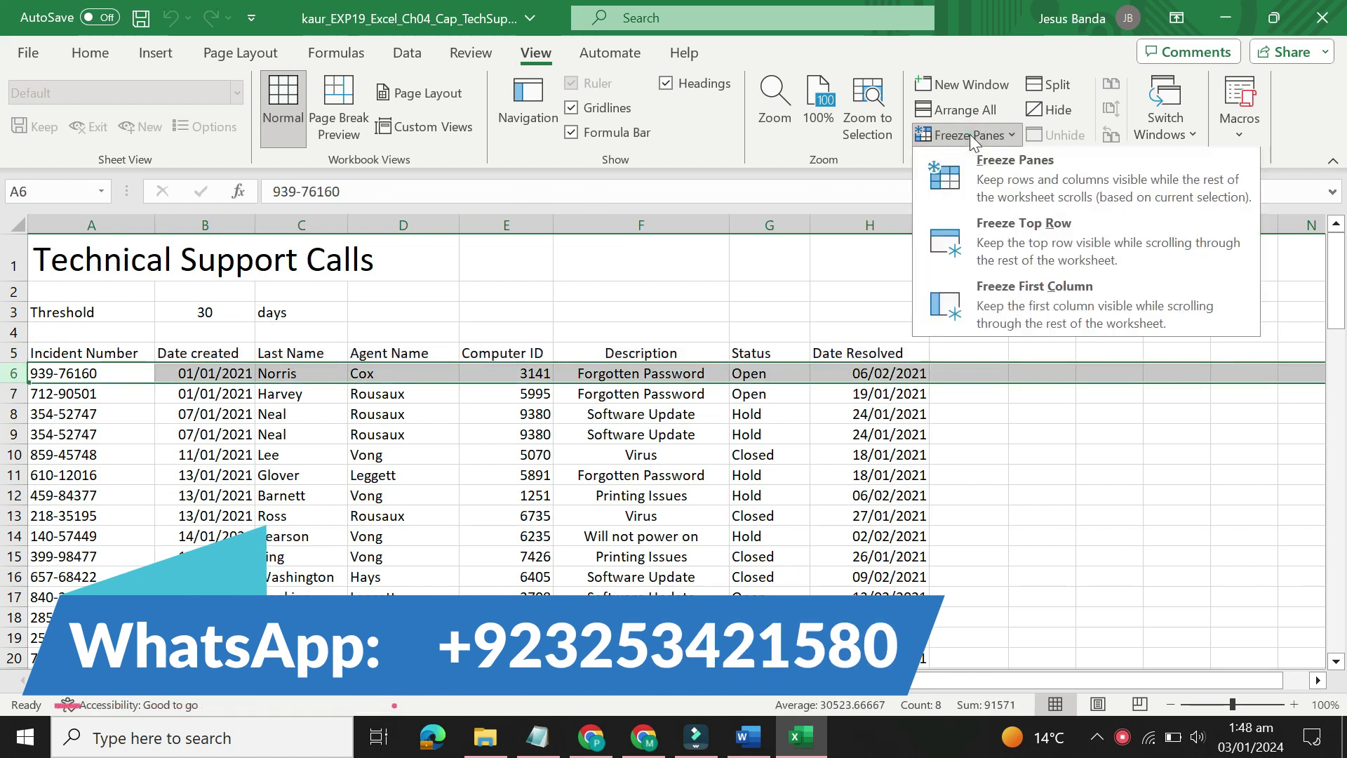
click(974, 174)
click(973, 379)
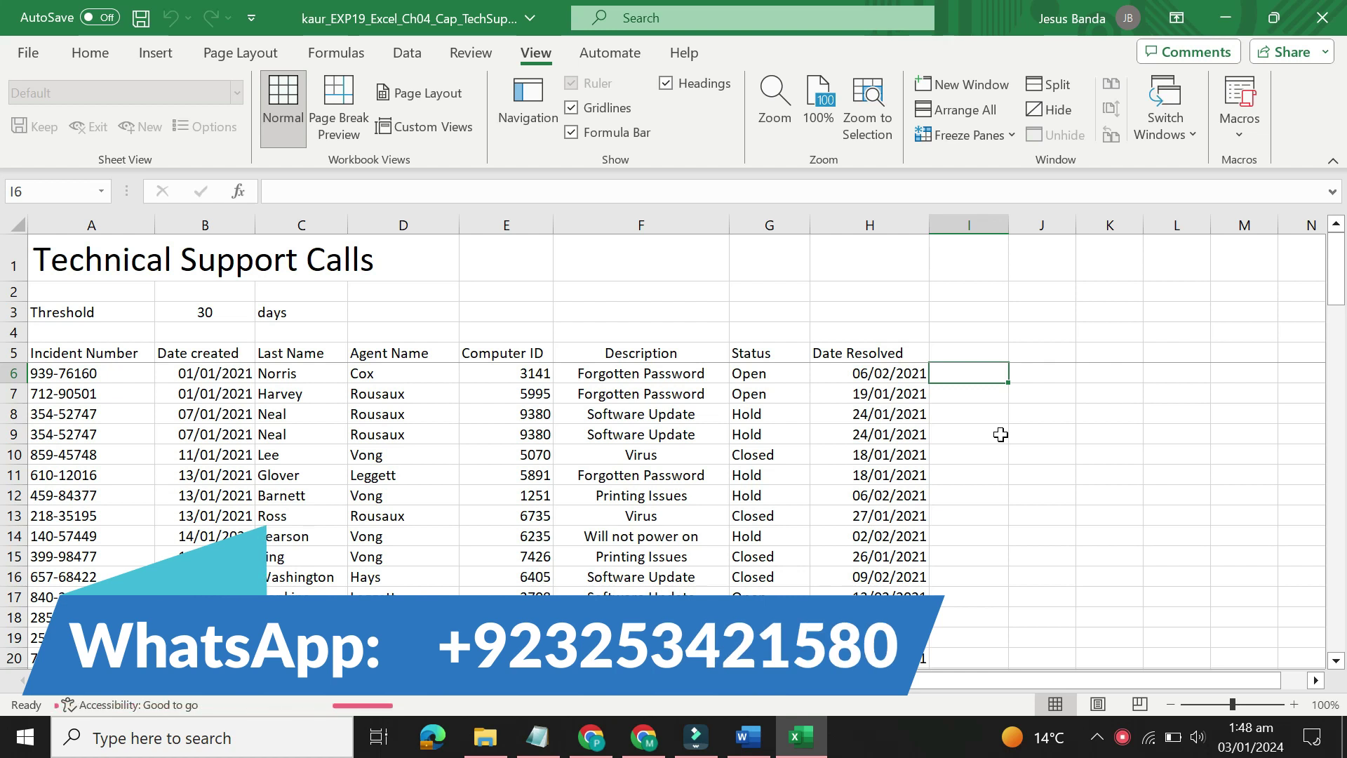
Step: Switch to the Word instructions and set the step 2 instruction to 9 pt with no highlight color
click(746, 736)
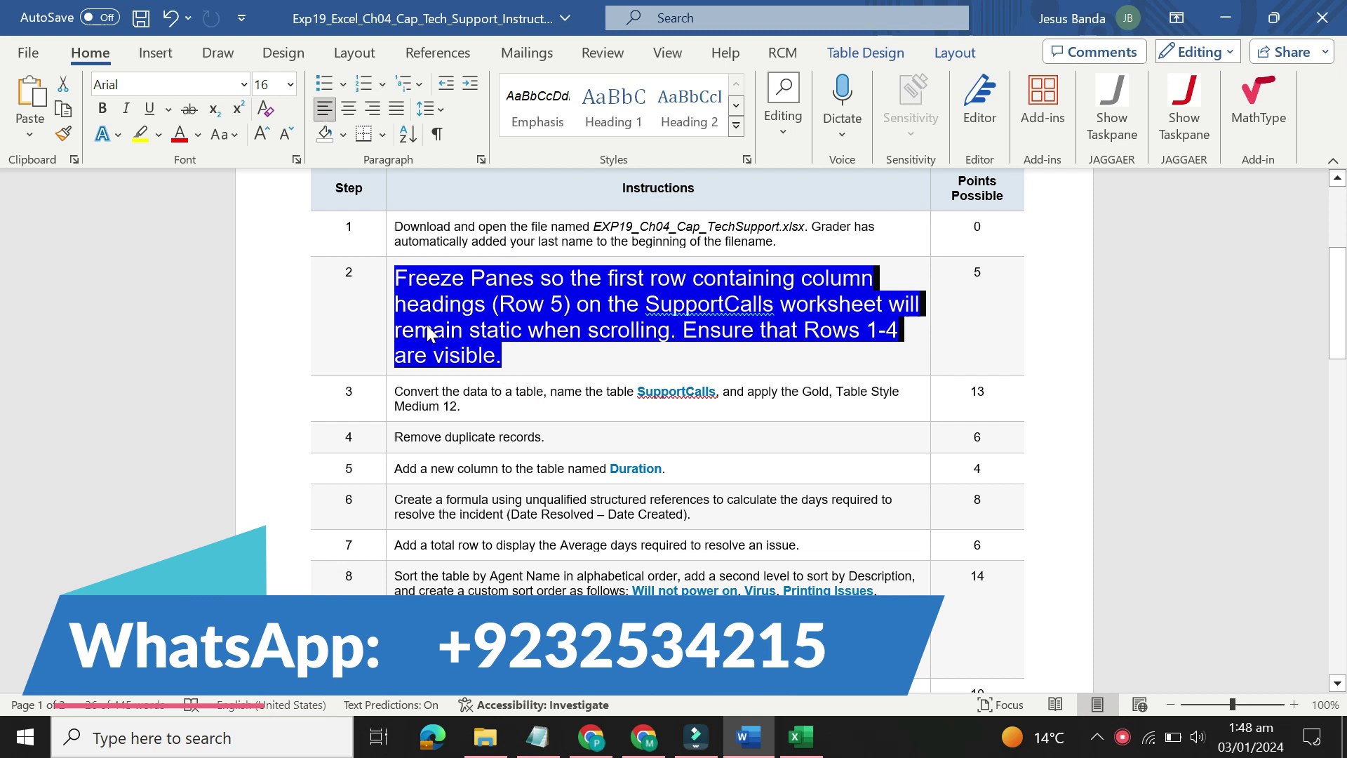
click(388, 311)
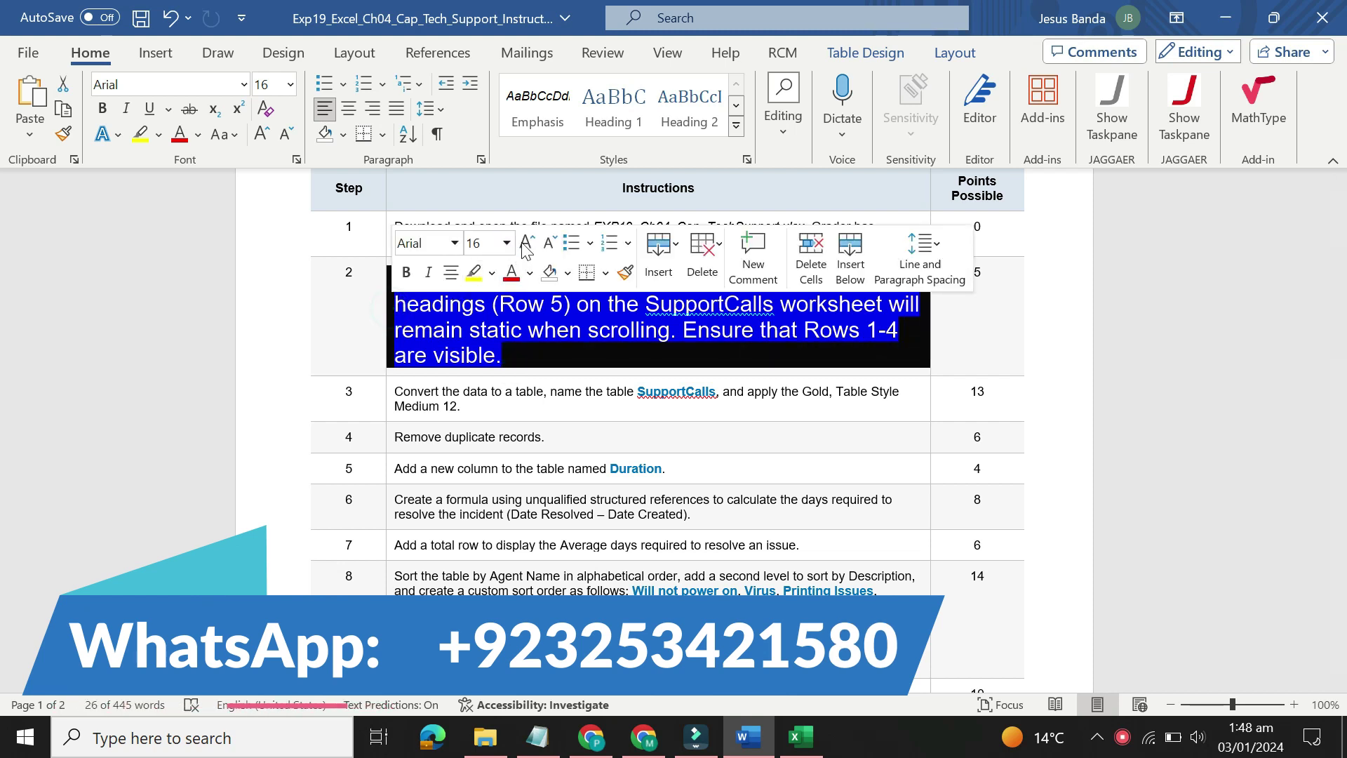
click(506, 243)
click(495, 280)
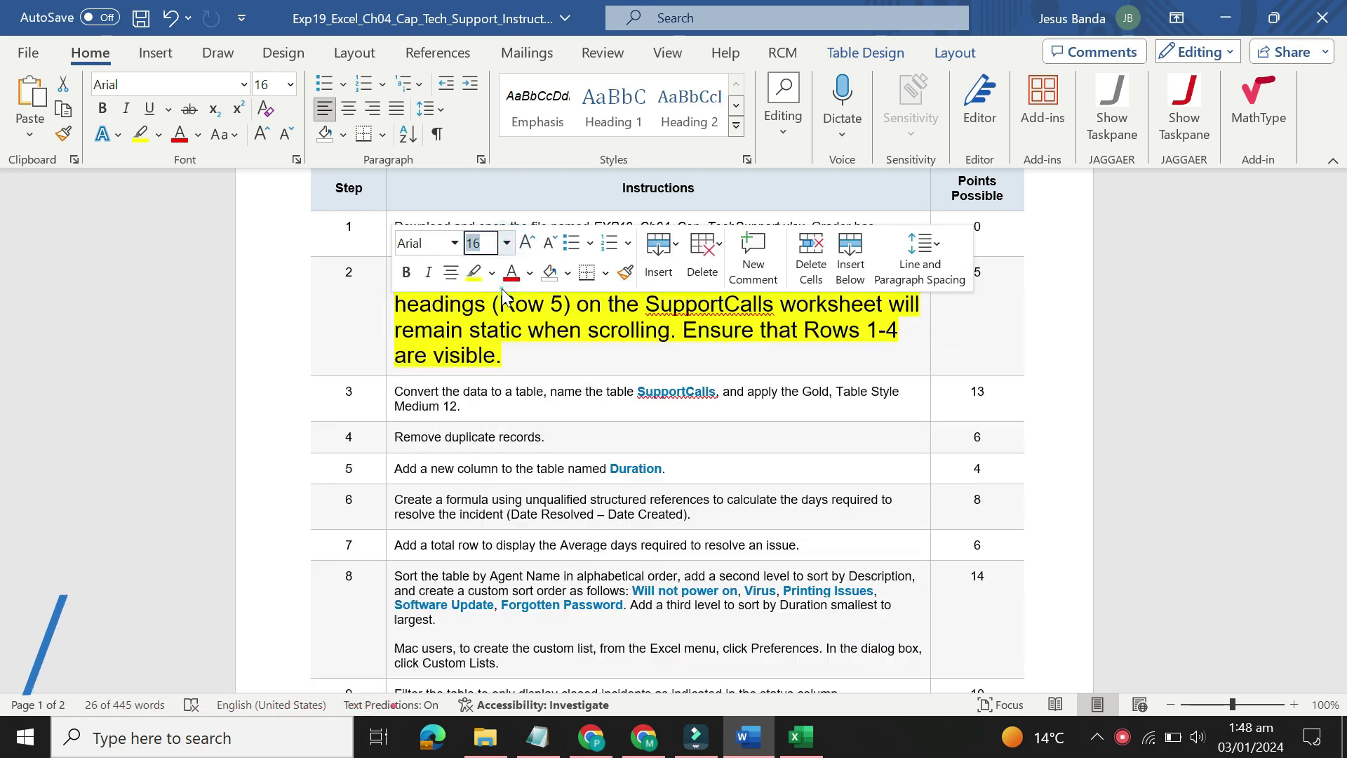
click(494, 275)
click(536, 448)
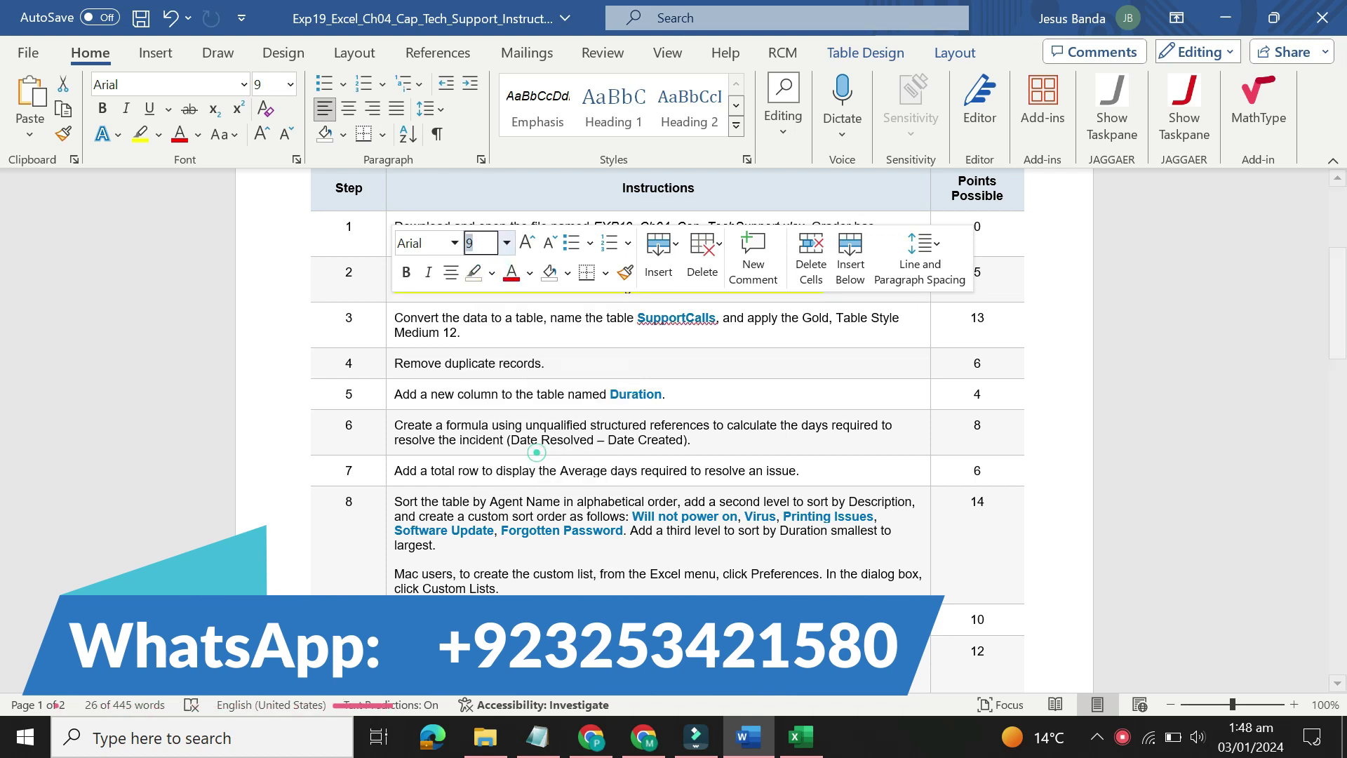
Step: Enlarge the step 3 instruction about converting the data to a table to 16 pt and highlight it in yellow
click(385, 330)
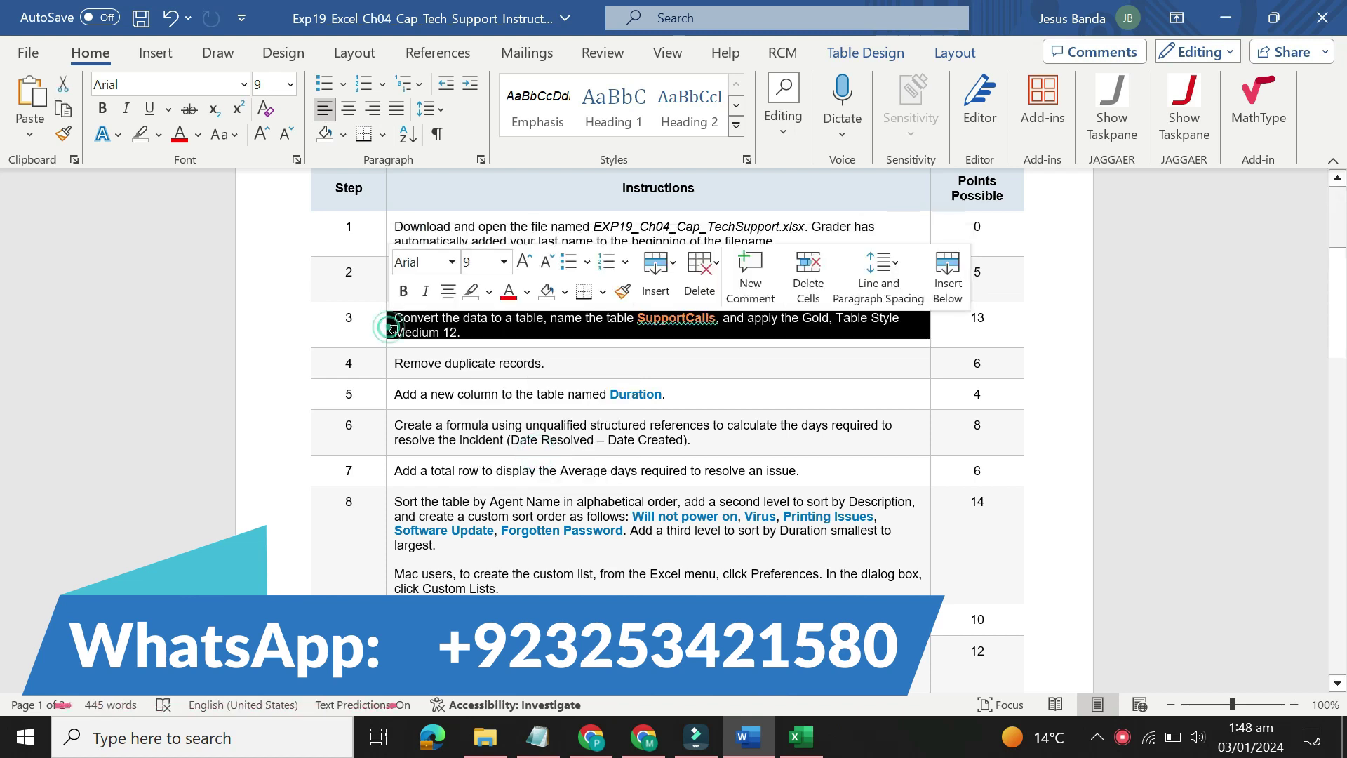
click(506, 261)
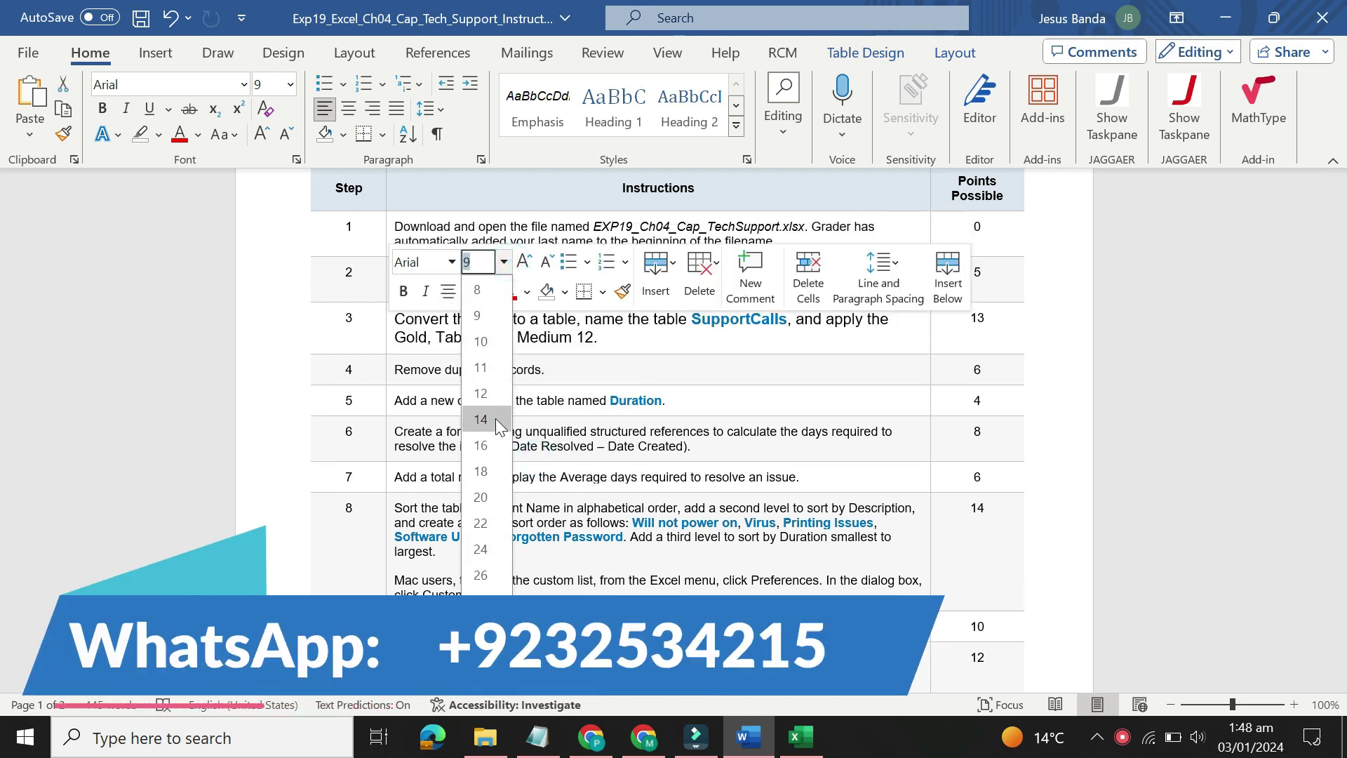
click(495, 443)
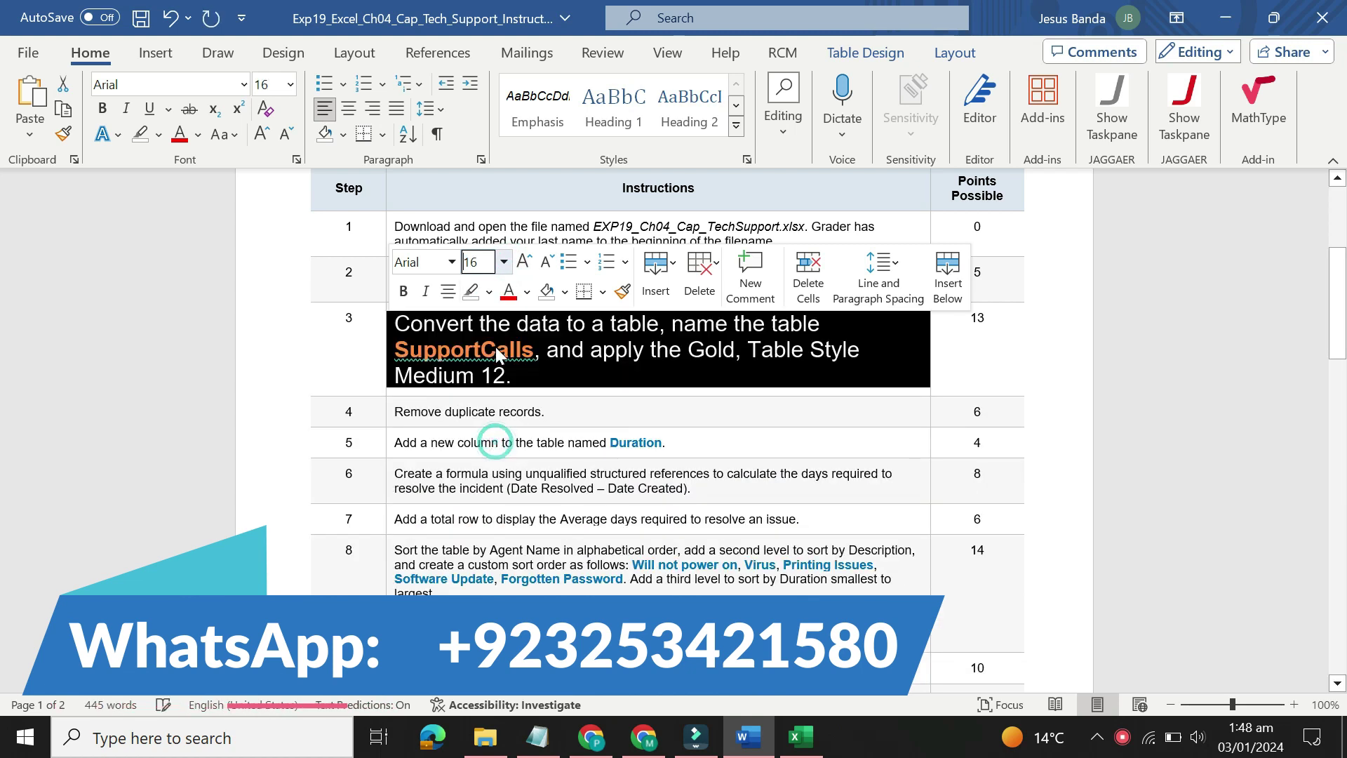
click(489, 292)
click(476, 349)
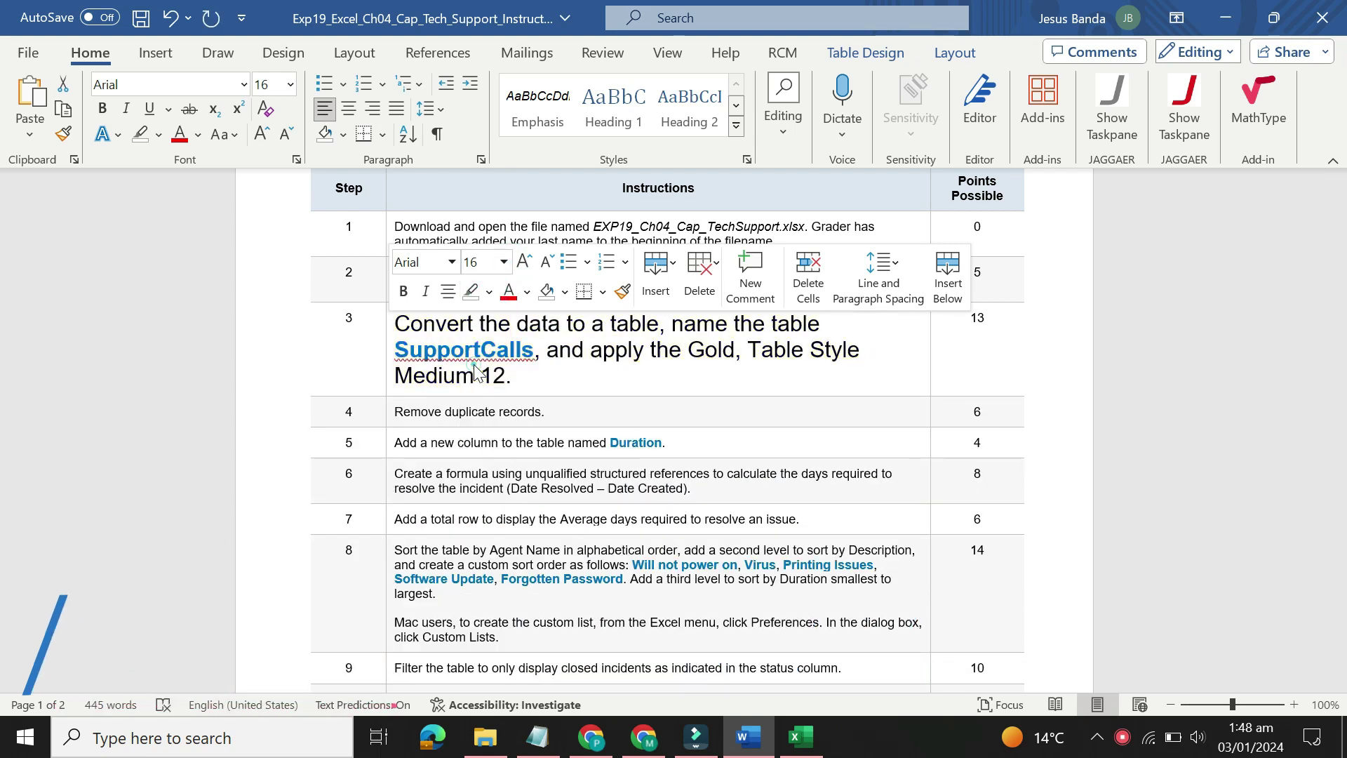
Step: Read the first part of step 3, switch to the Excel workbook and convert the range A5:H91 to a table with headers
drag(395, 324, 420, 325)
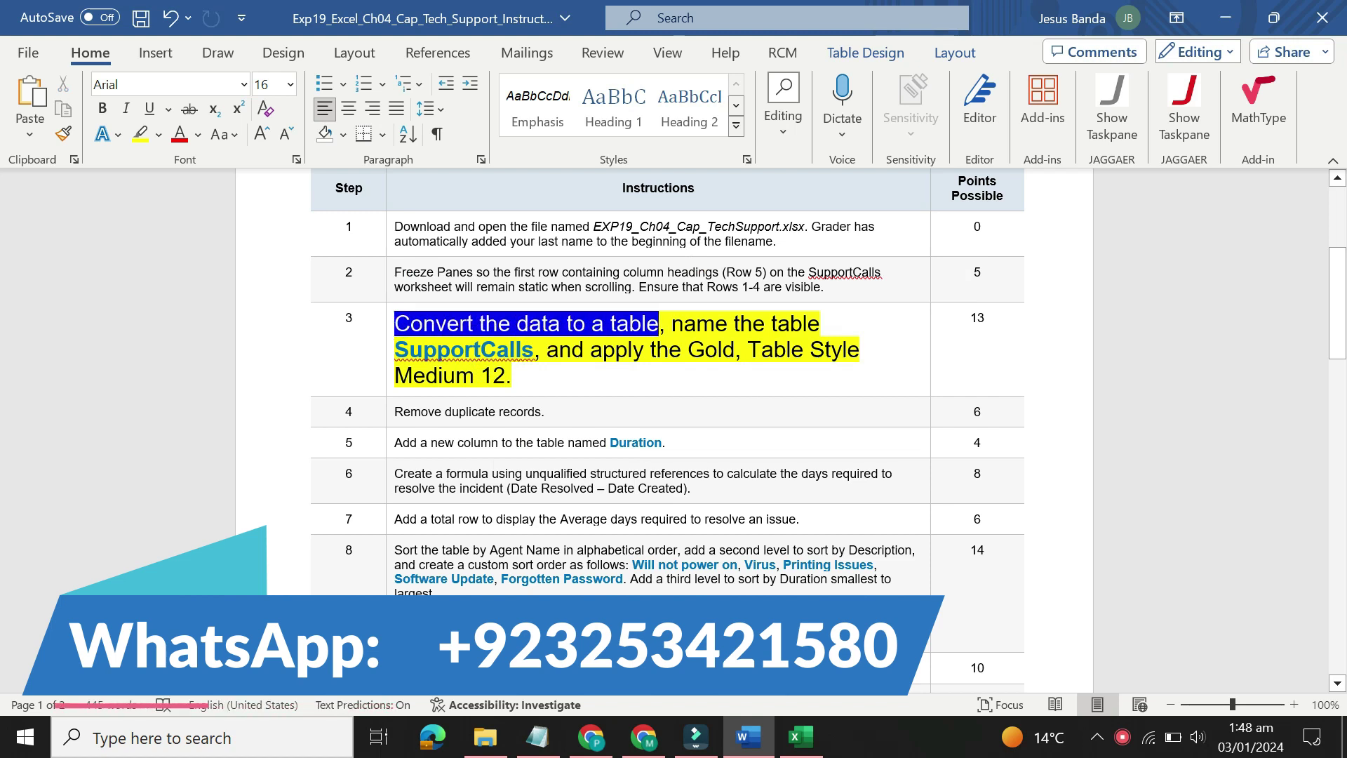
drag(659, 324, 672, 326)
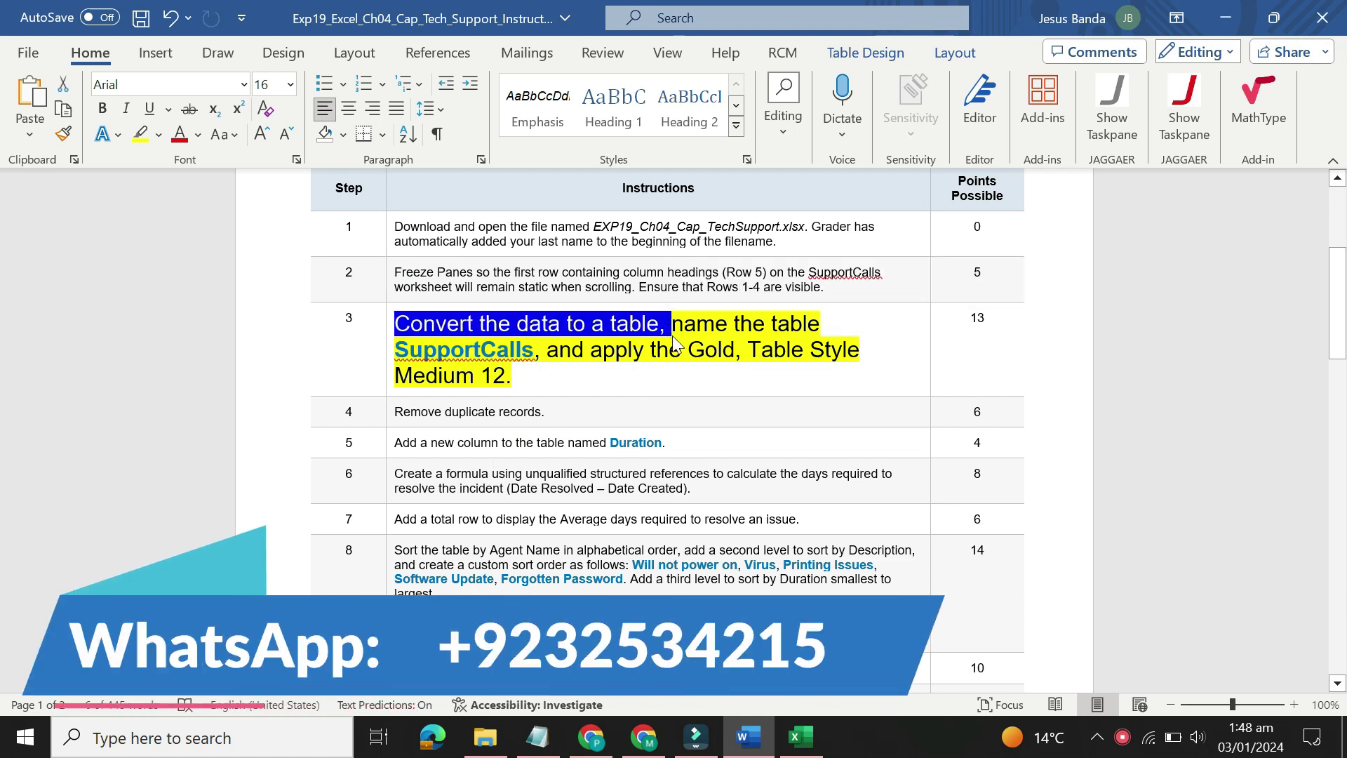
click(799, 735)
click(91, 394)
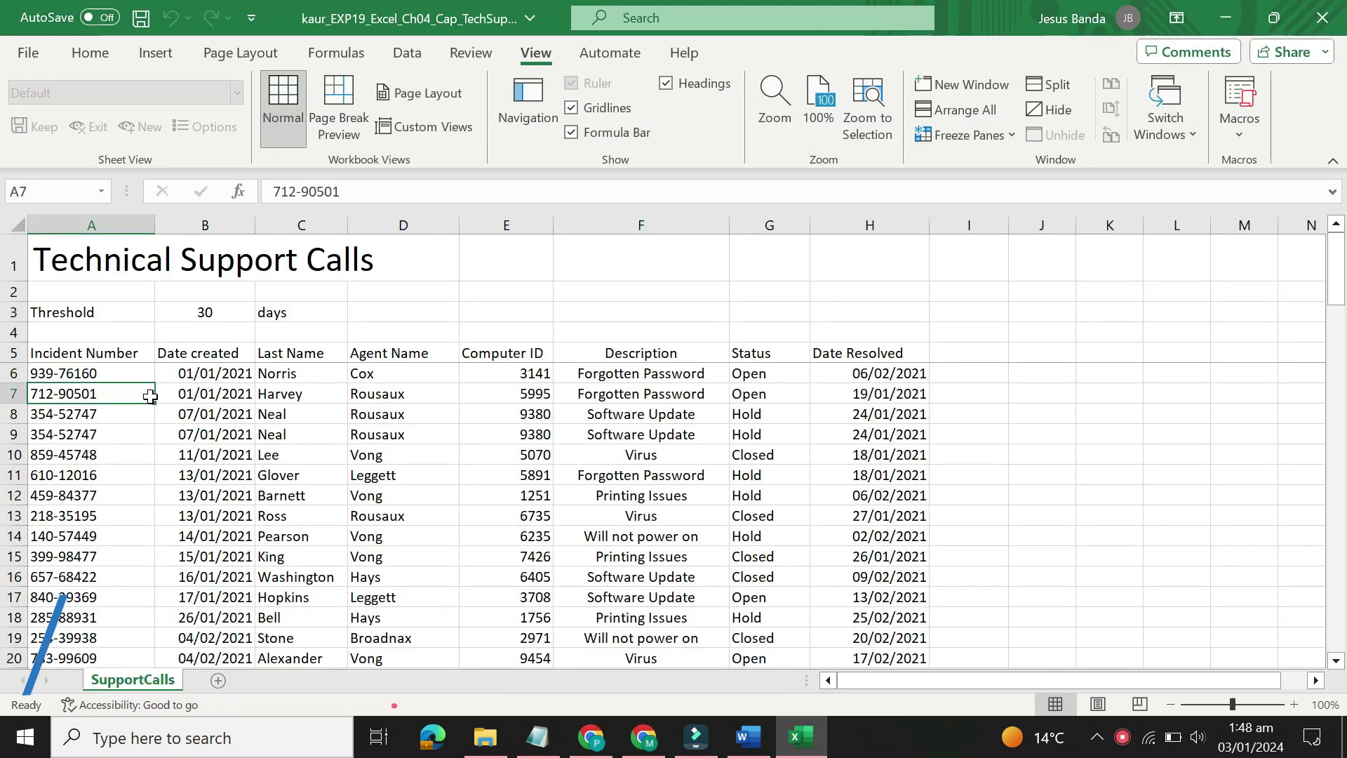
click(90, 53)
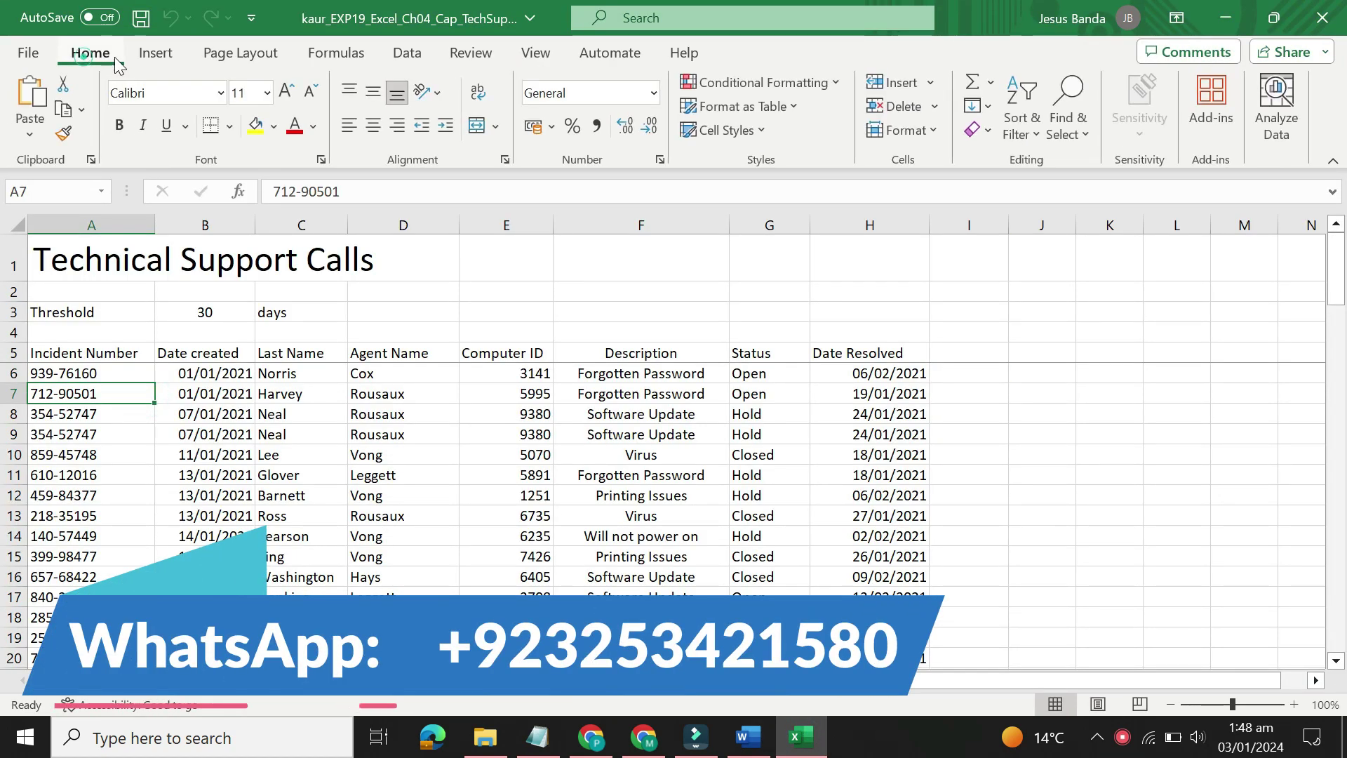
click(157, 55)
click(170, 121)
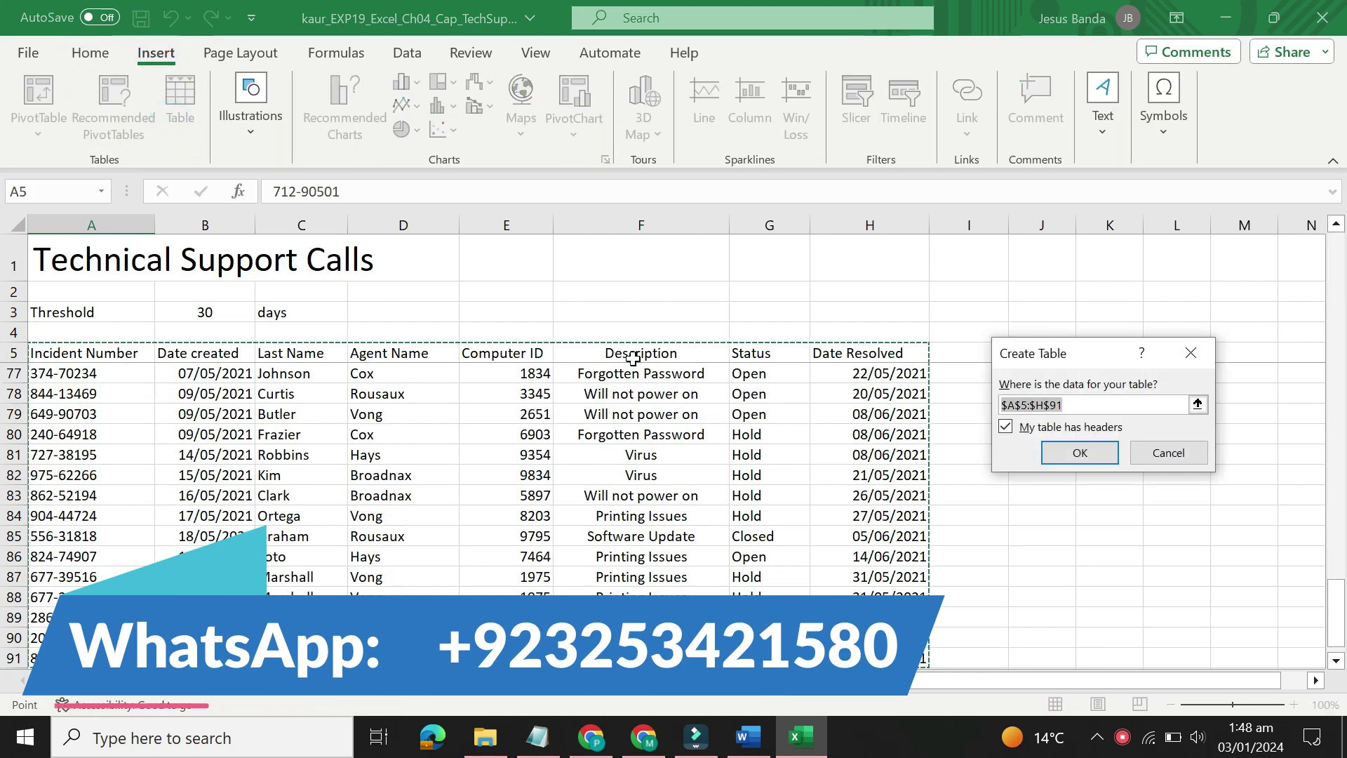
click(1067, 455)
click(652, 482)
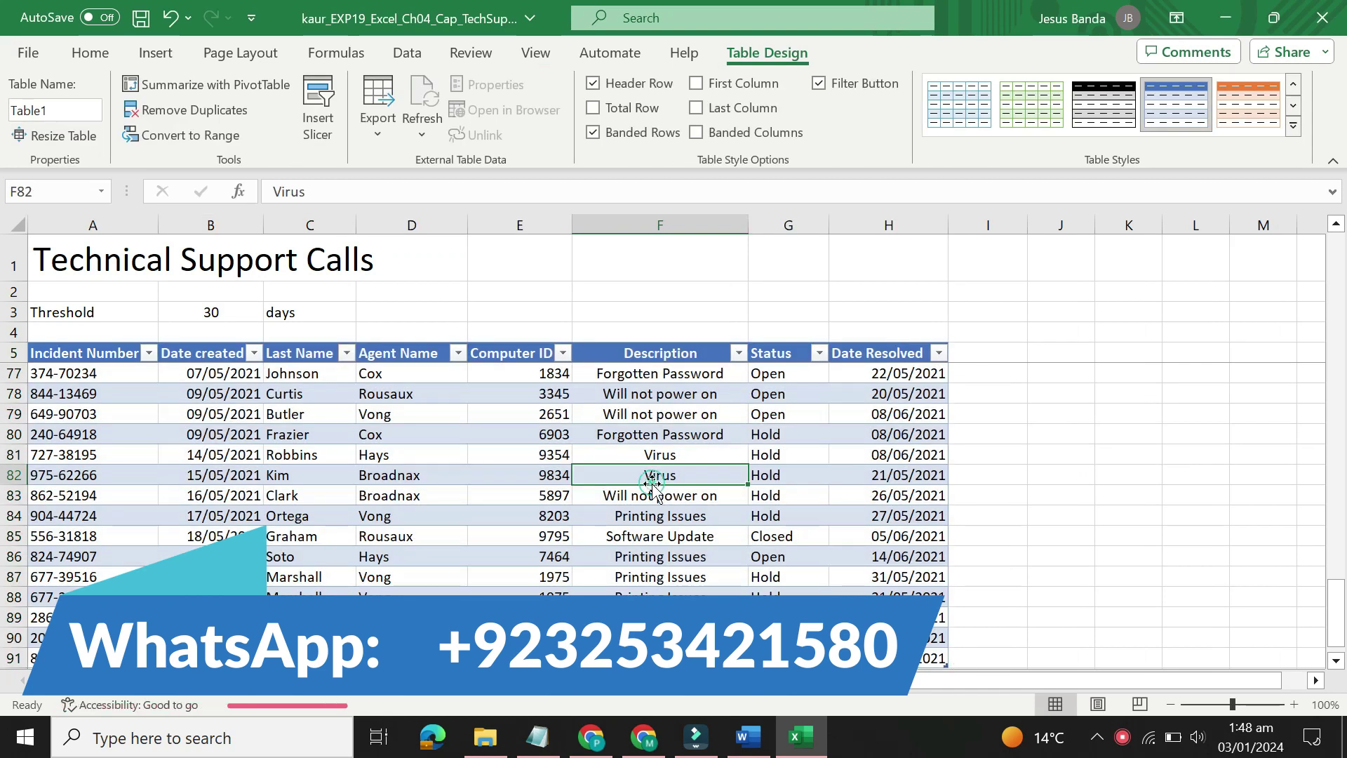
Step: Read the table naming part of step 3 in Word and return to the first records of the table in Excel
click(745, 737)
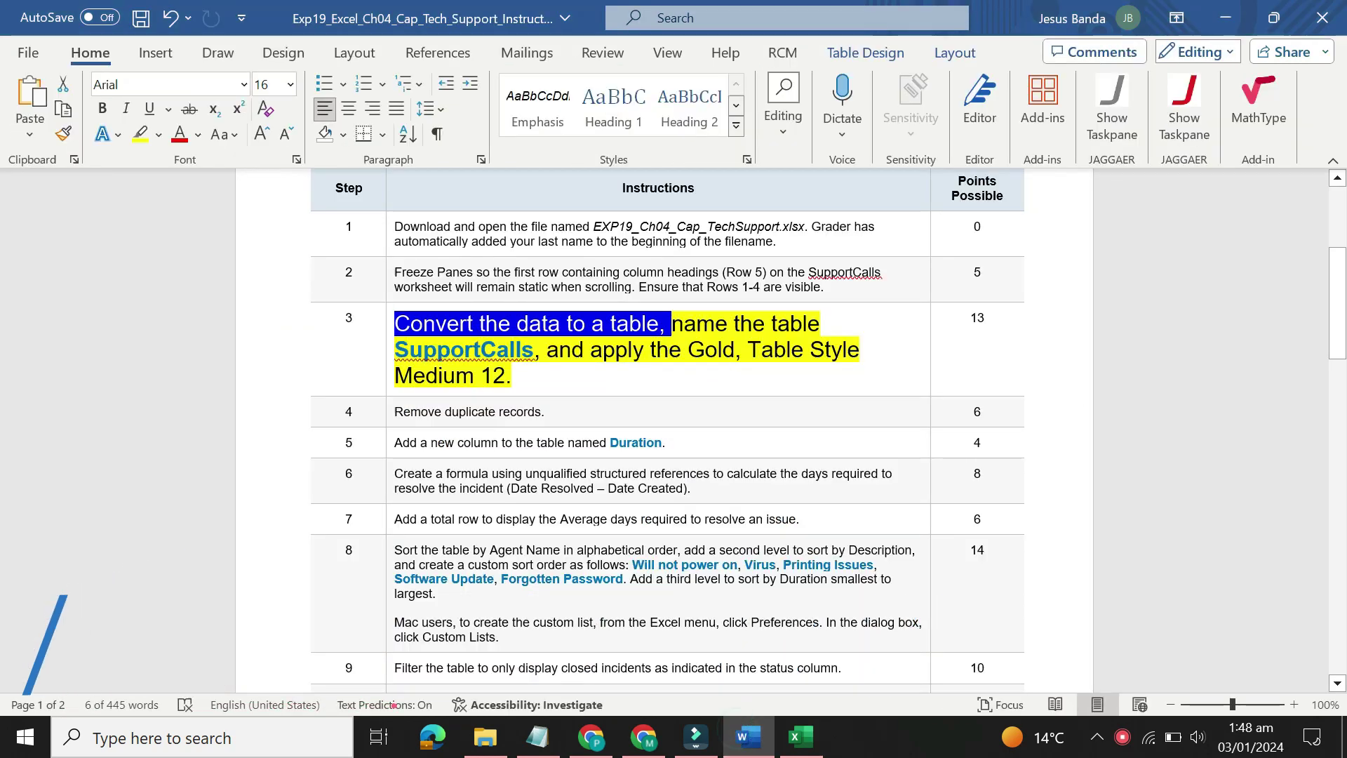
click(674, 328)
drag(670, 324, 546, 349)
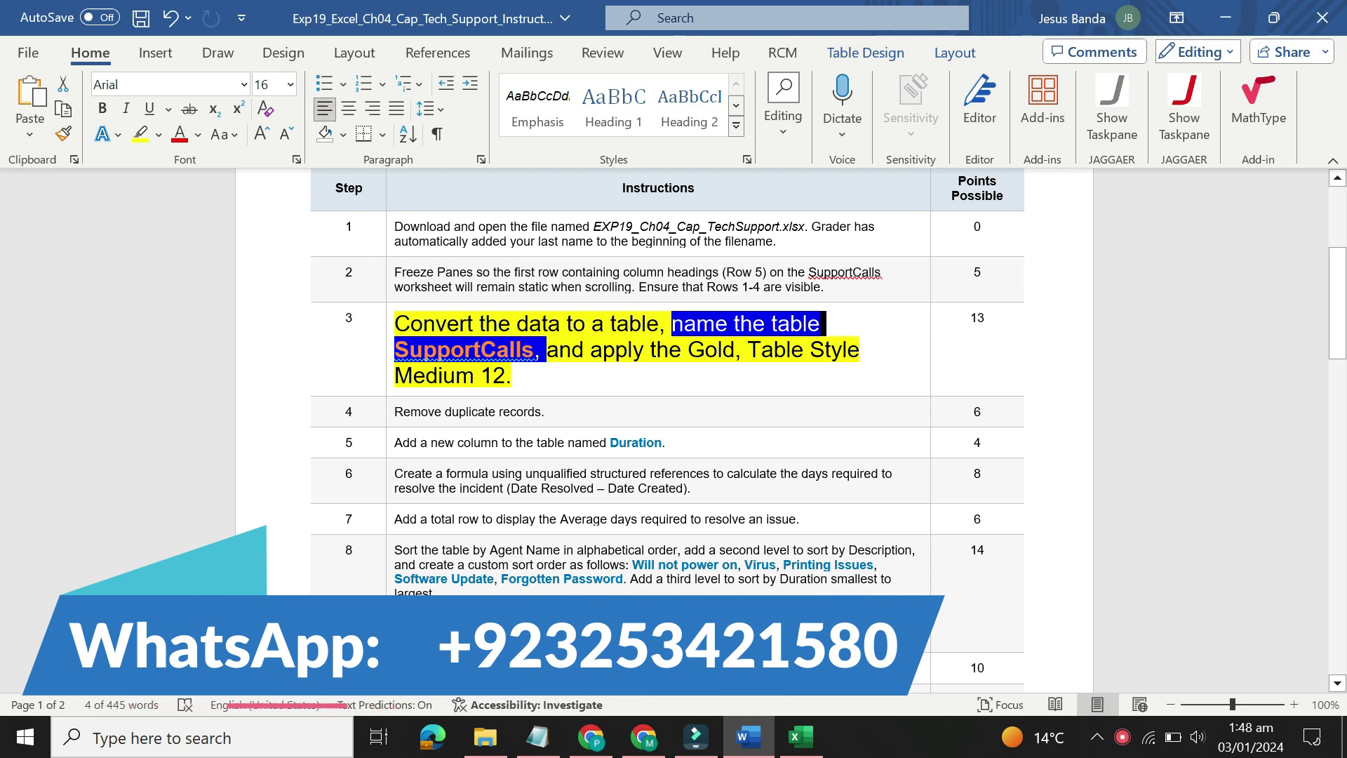
click(801, 737)
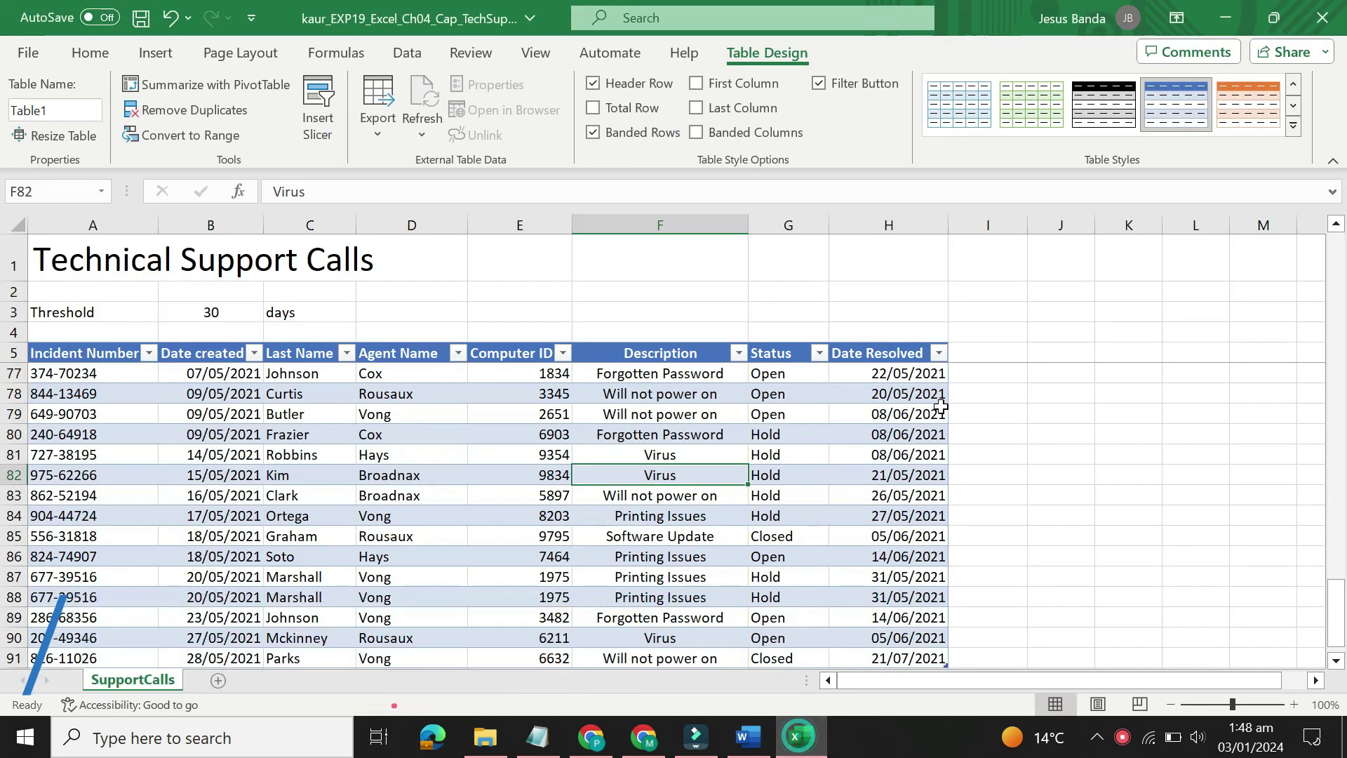
click(983, 352)
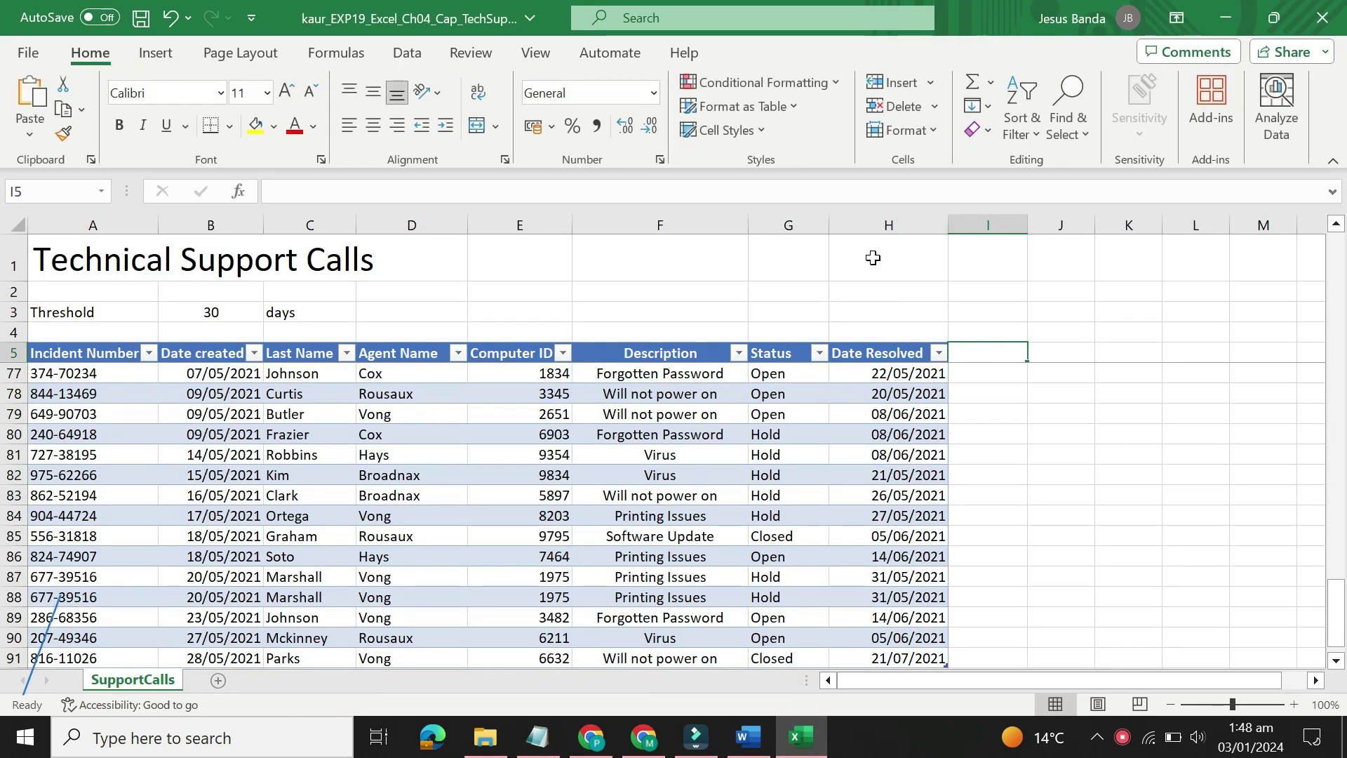
click(1335, 291)
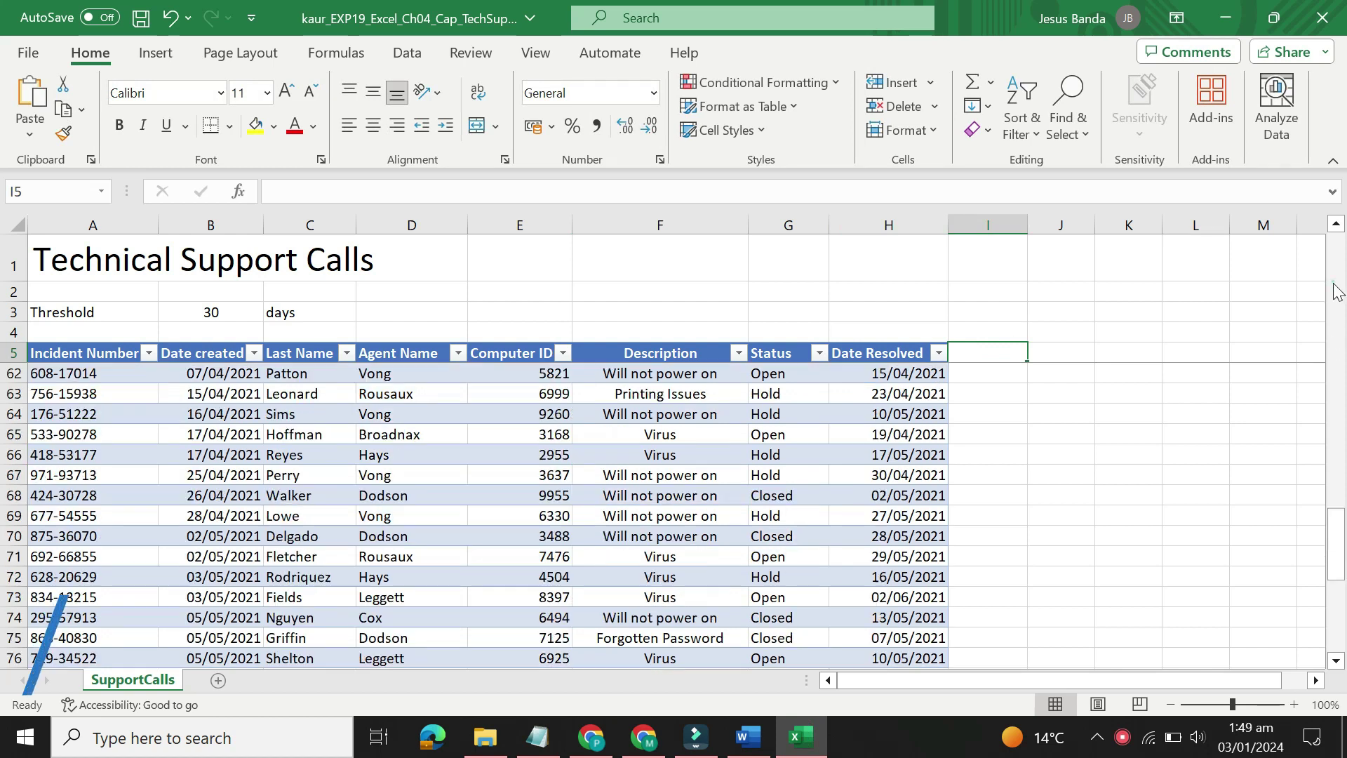
drag(1337, 531, 1336, 267)
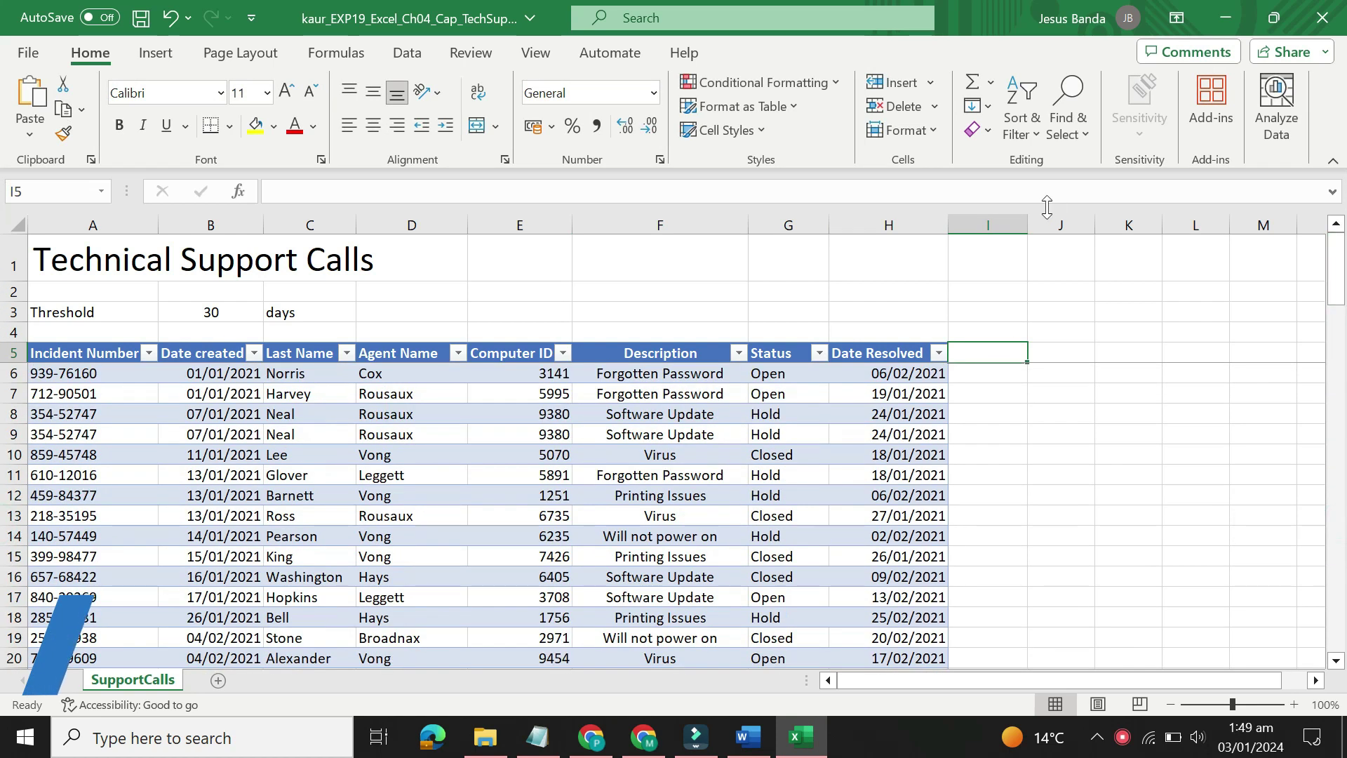
Step: Enter SupportCalls as a new column heading in cell I5, checking the name against the Word instructions
click(766, 192)
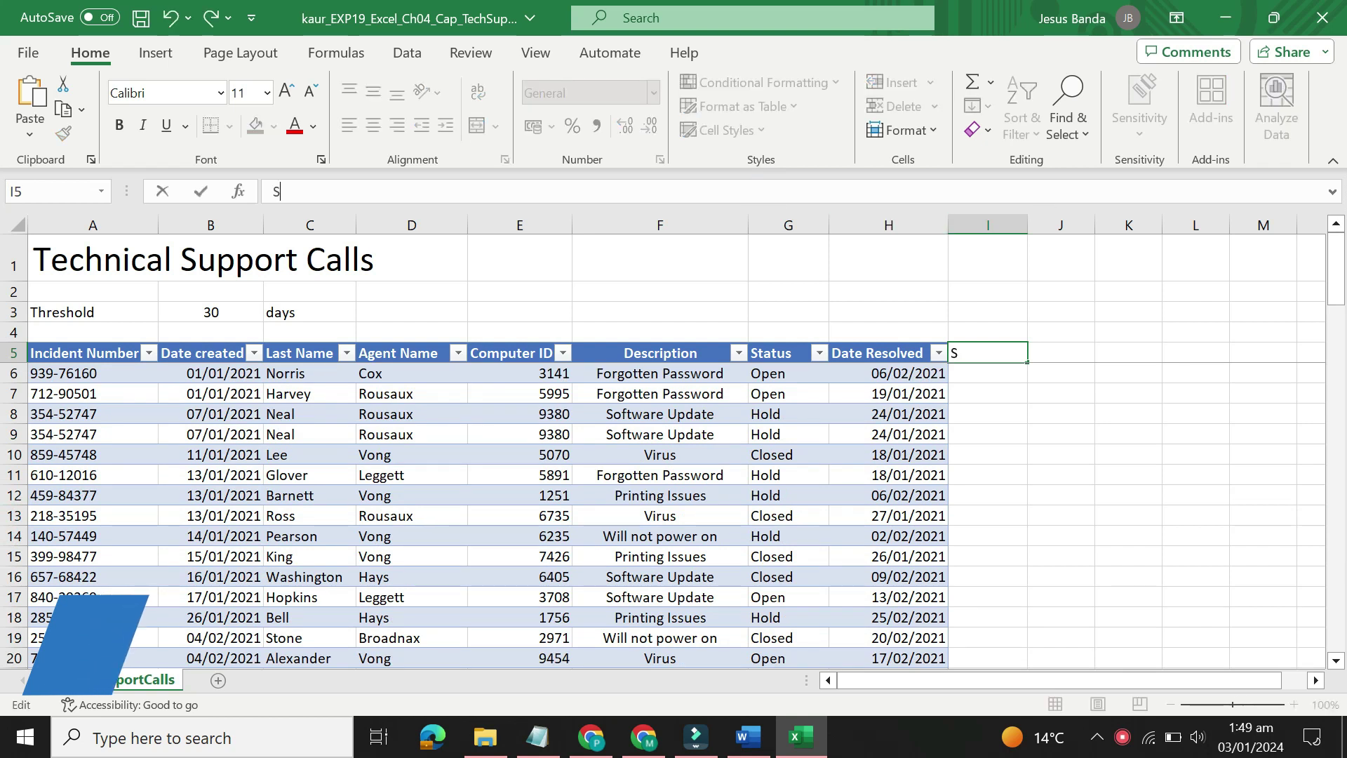
text(Suppor)
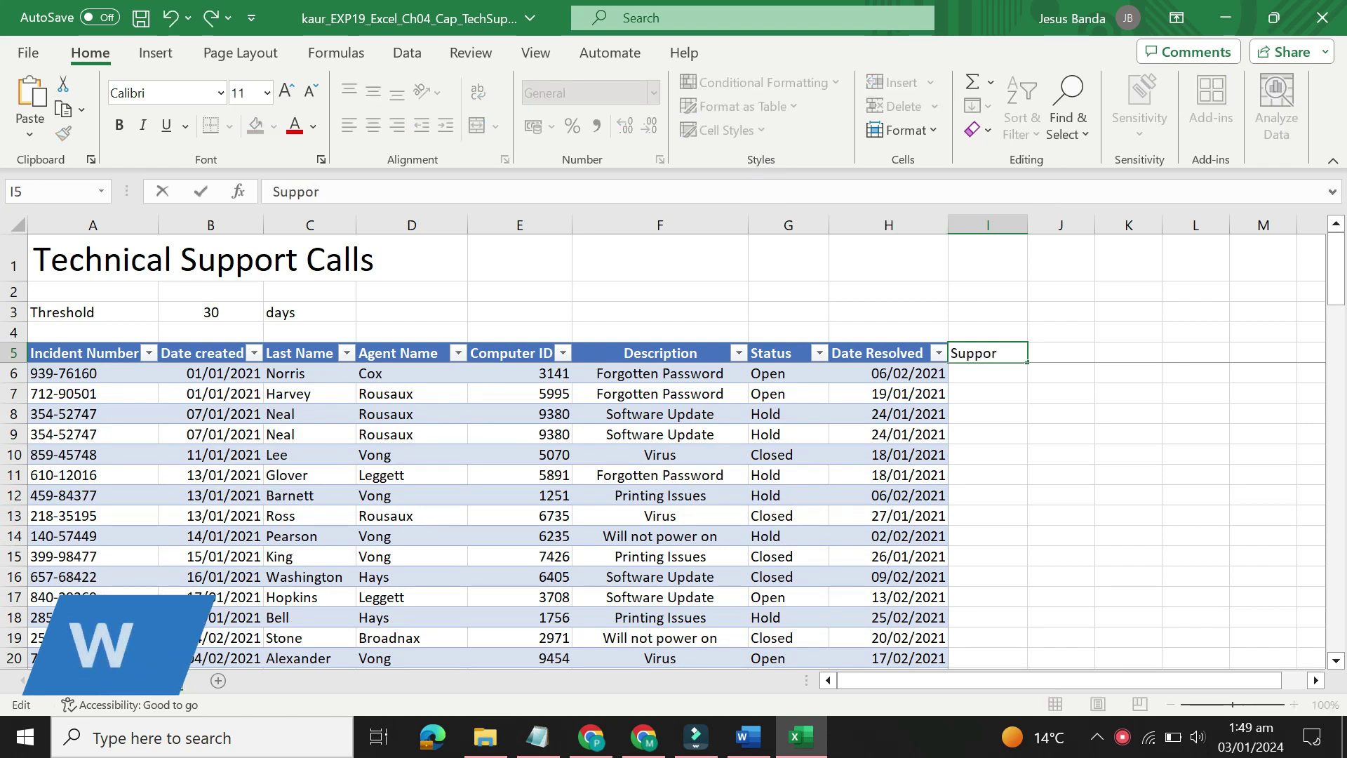
text(tCall)
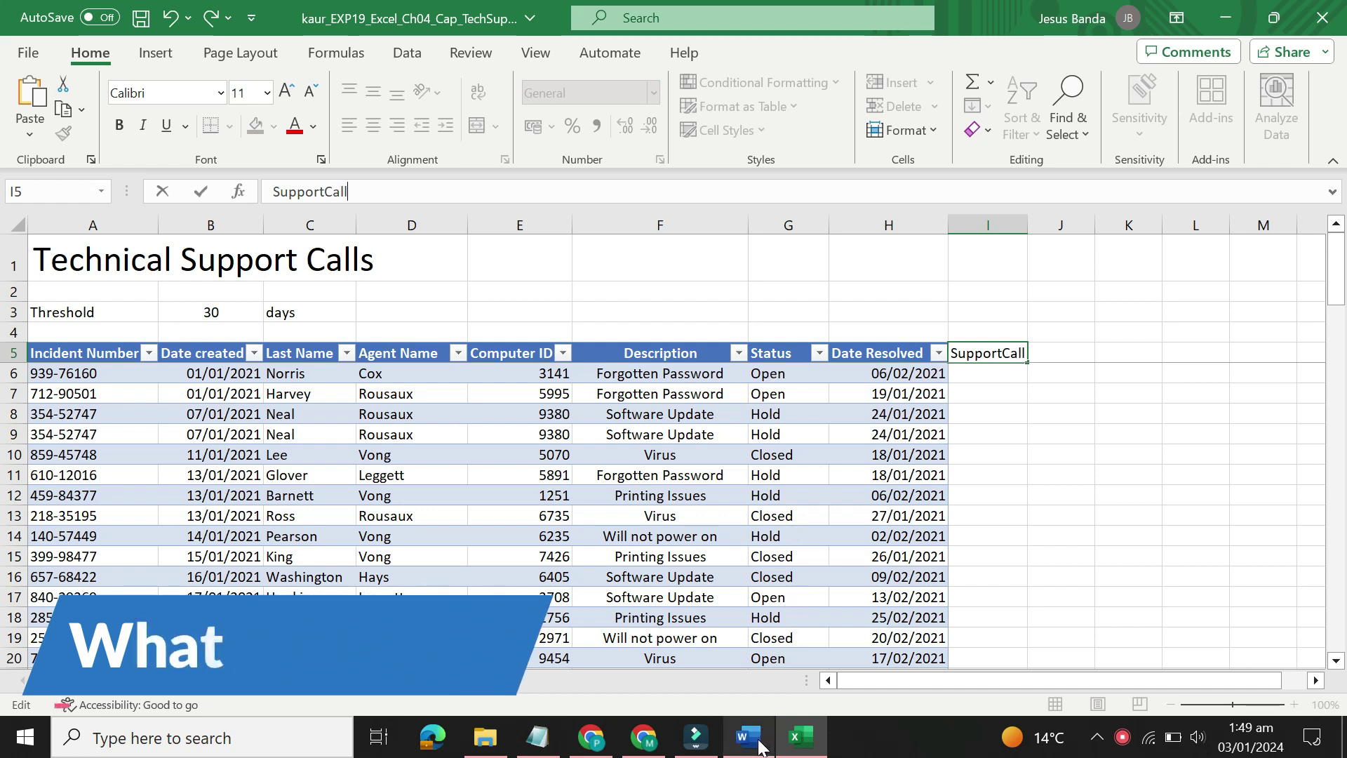
mouse_move(743, 684)
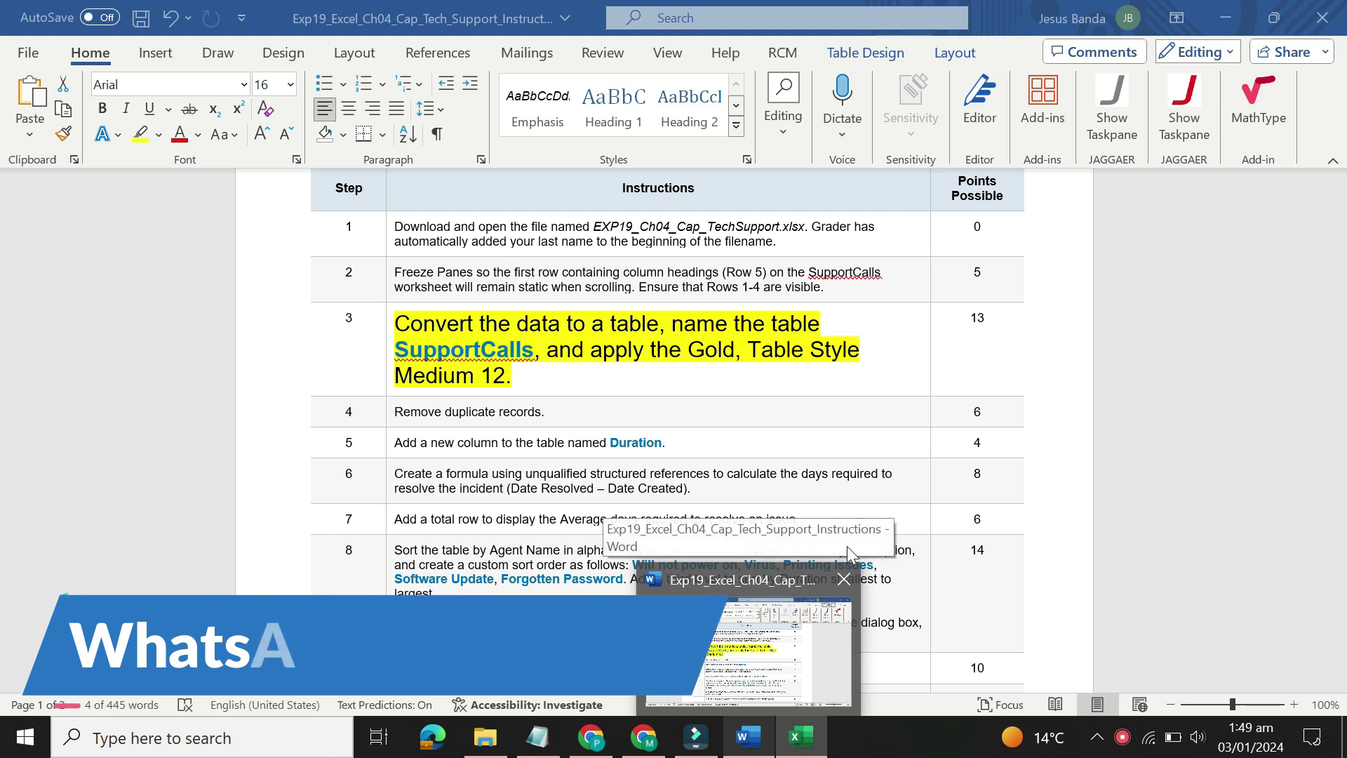
text(s)
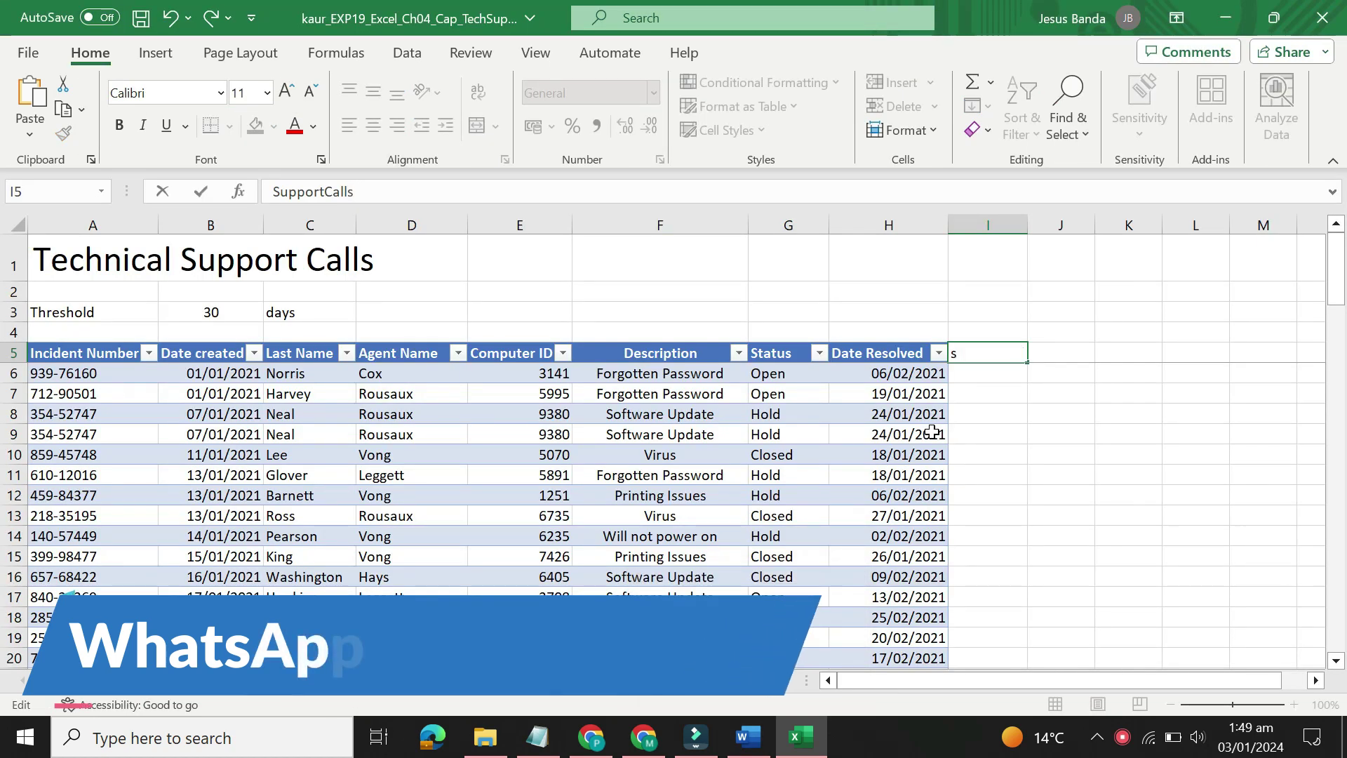
key(Return)
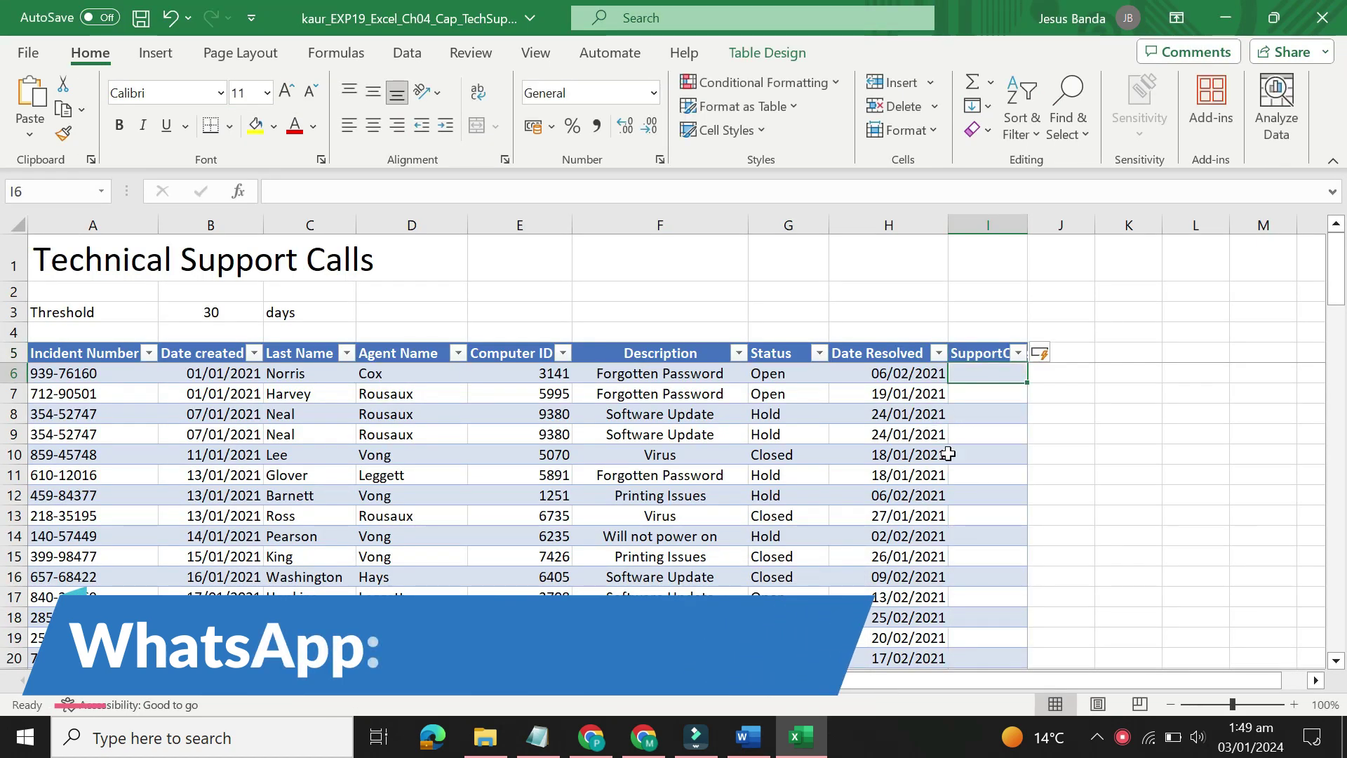
click(989, 353)
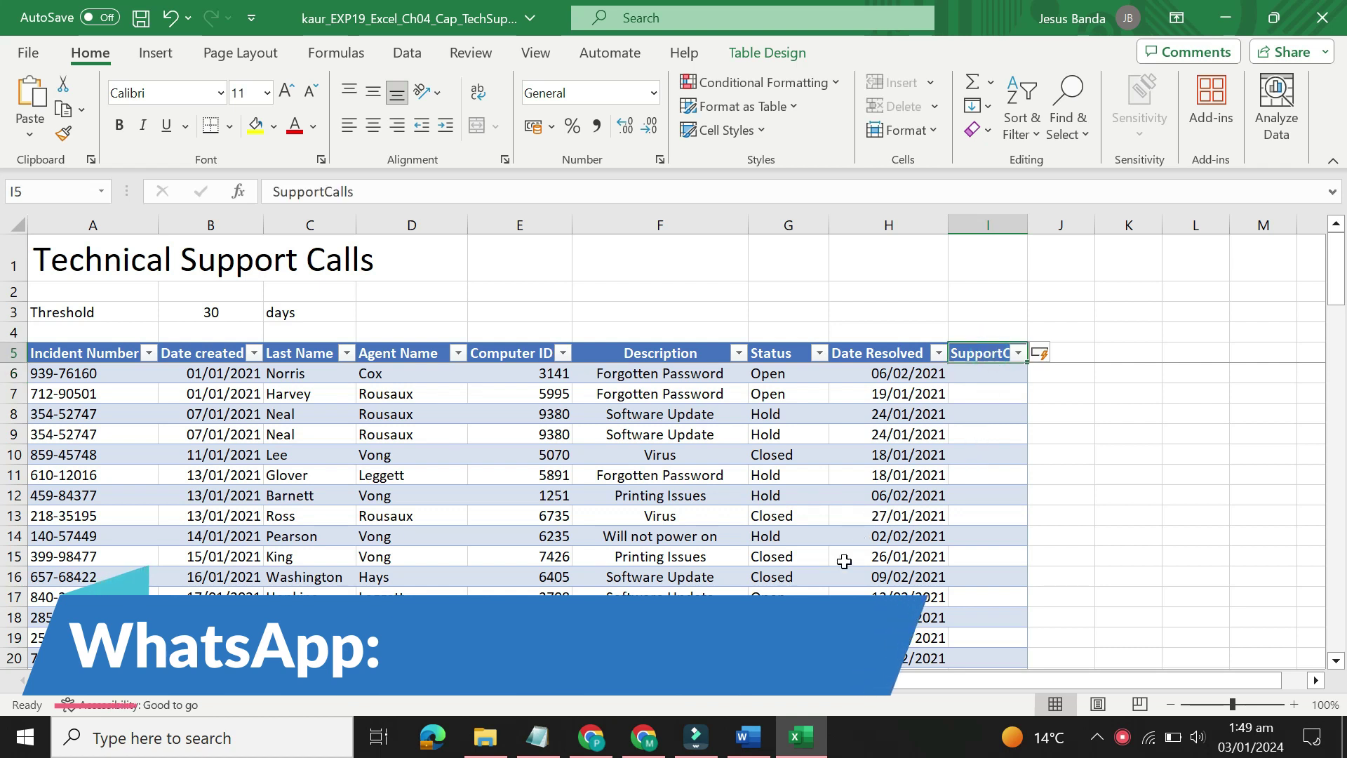
Step: Read the style part of step 3 in Word, return to Excel and apply Gold, Table Style Medium 12 to the table
click(748, 737)
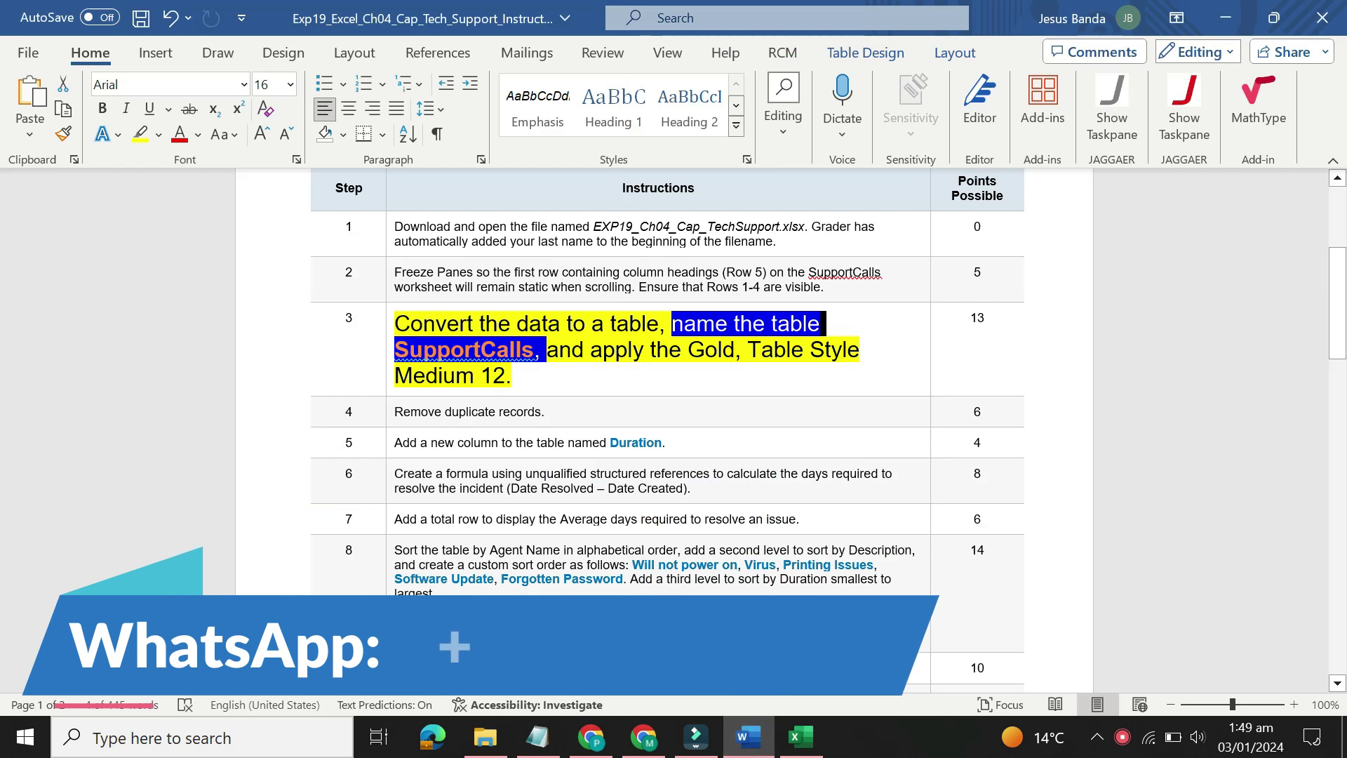
drag(590, 349, 512, 375)
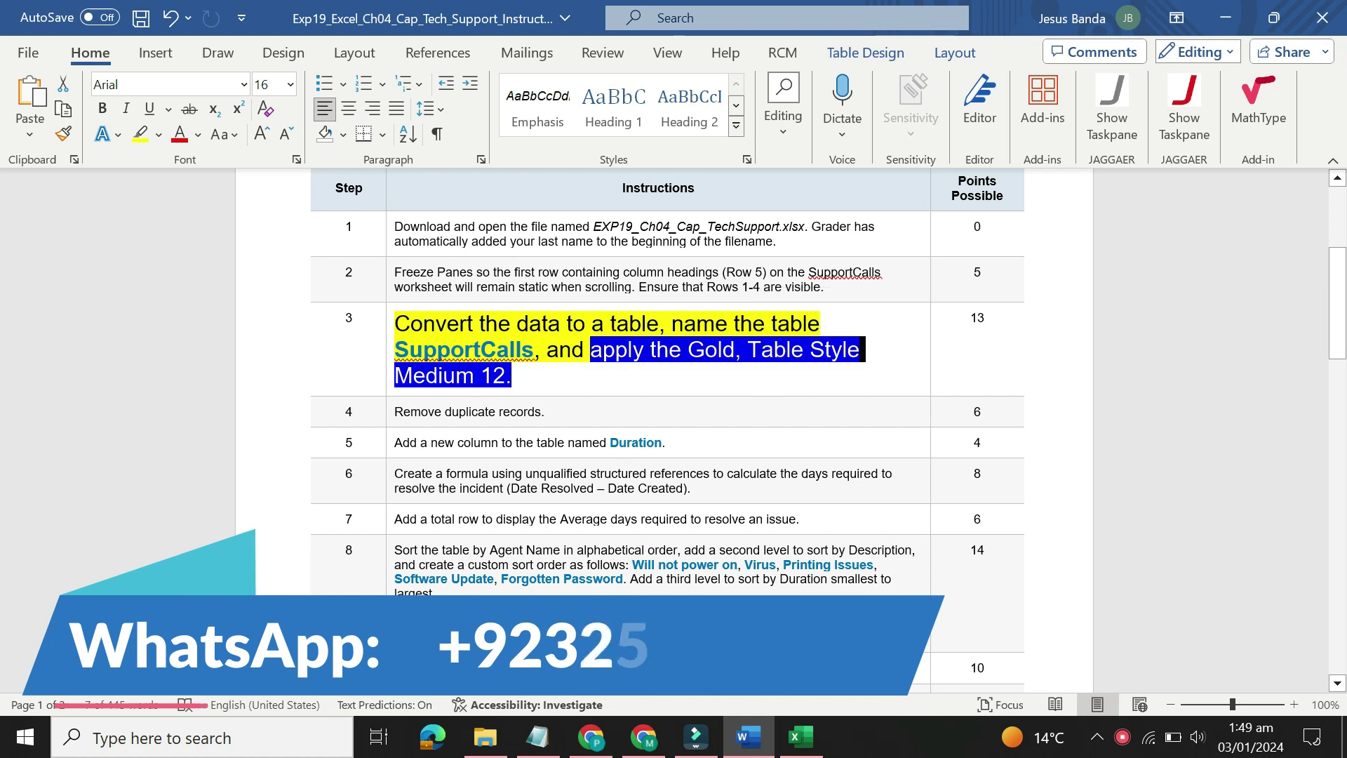
click(800, 737)
click(749, 429)
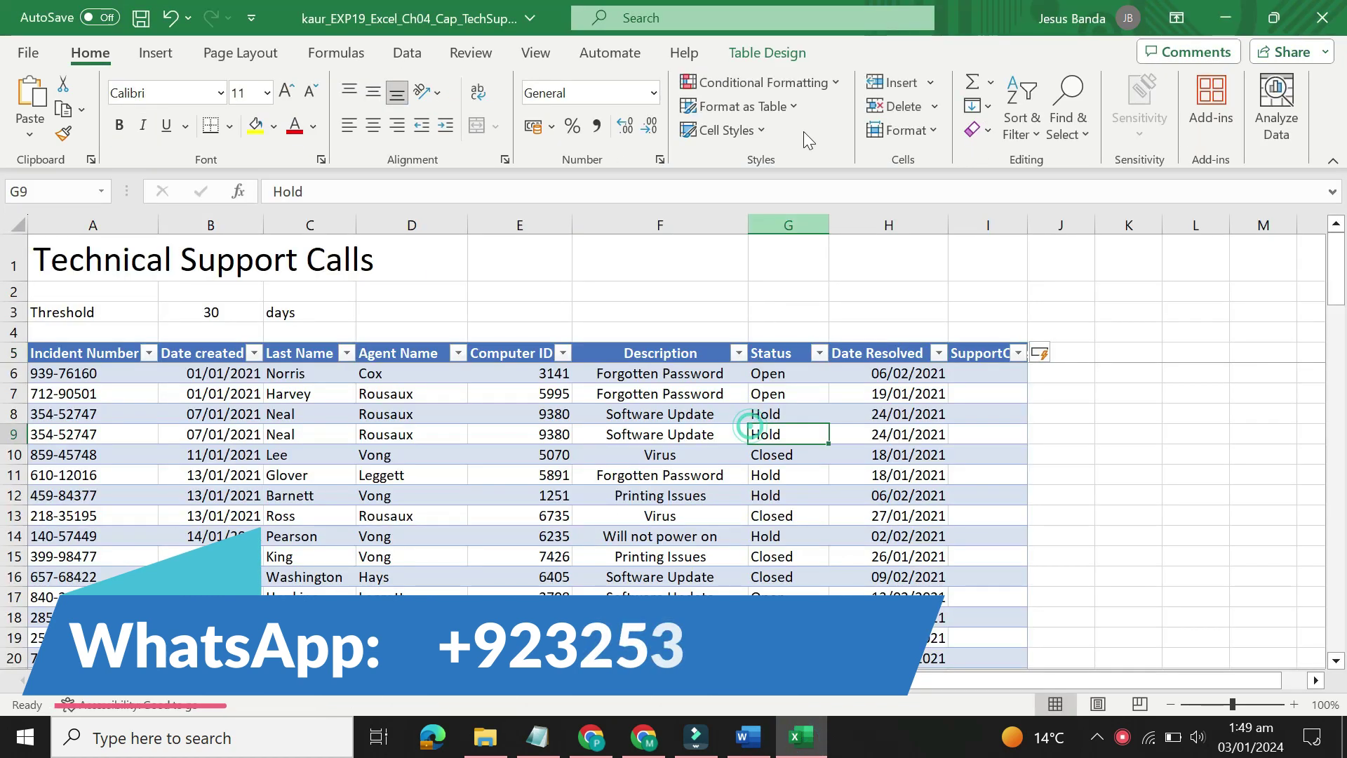
click(772, 54)
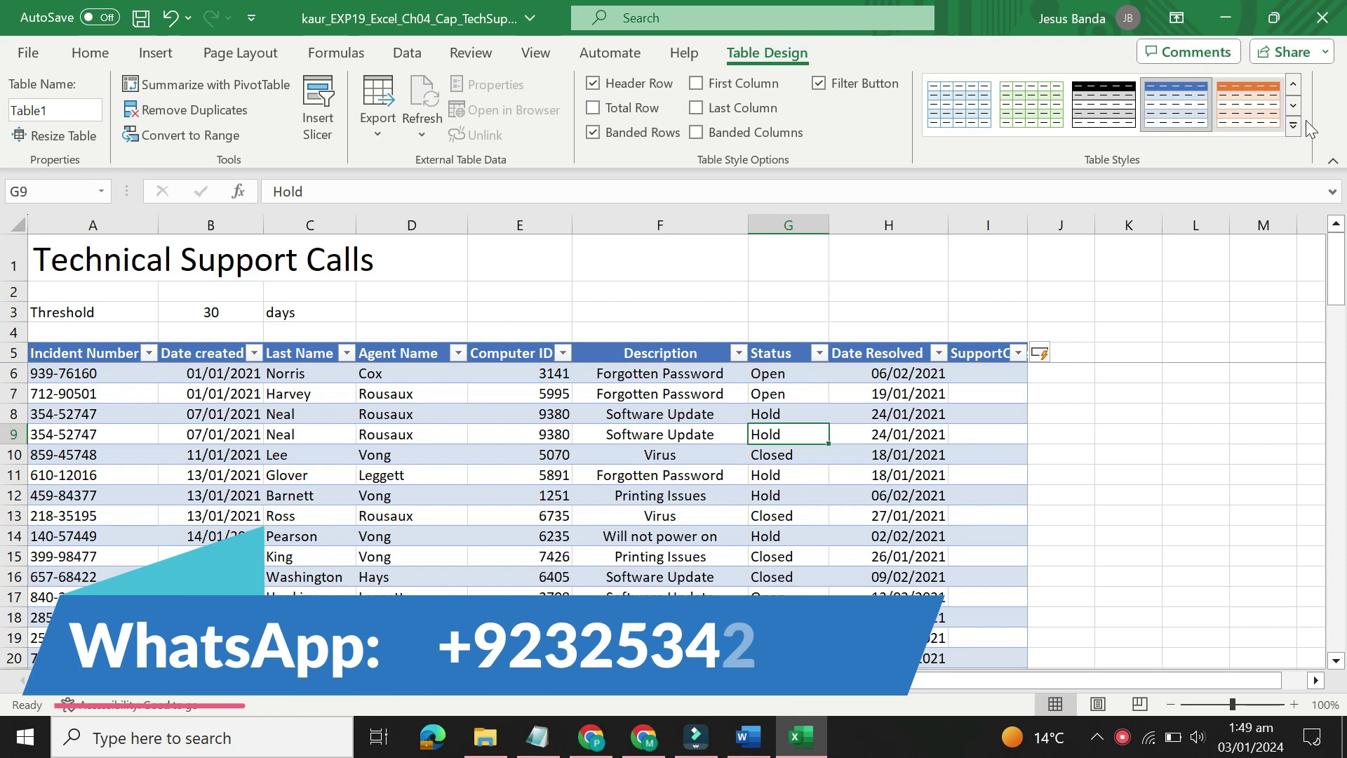
click(1295, 128)
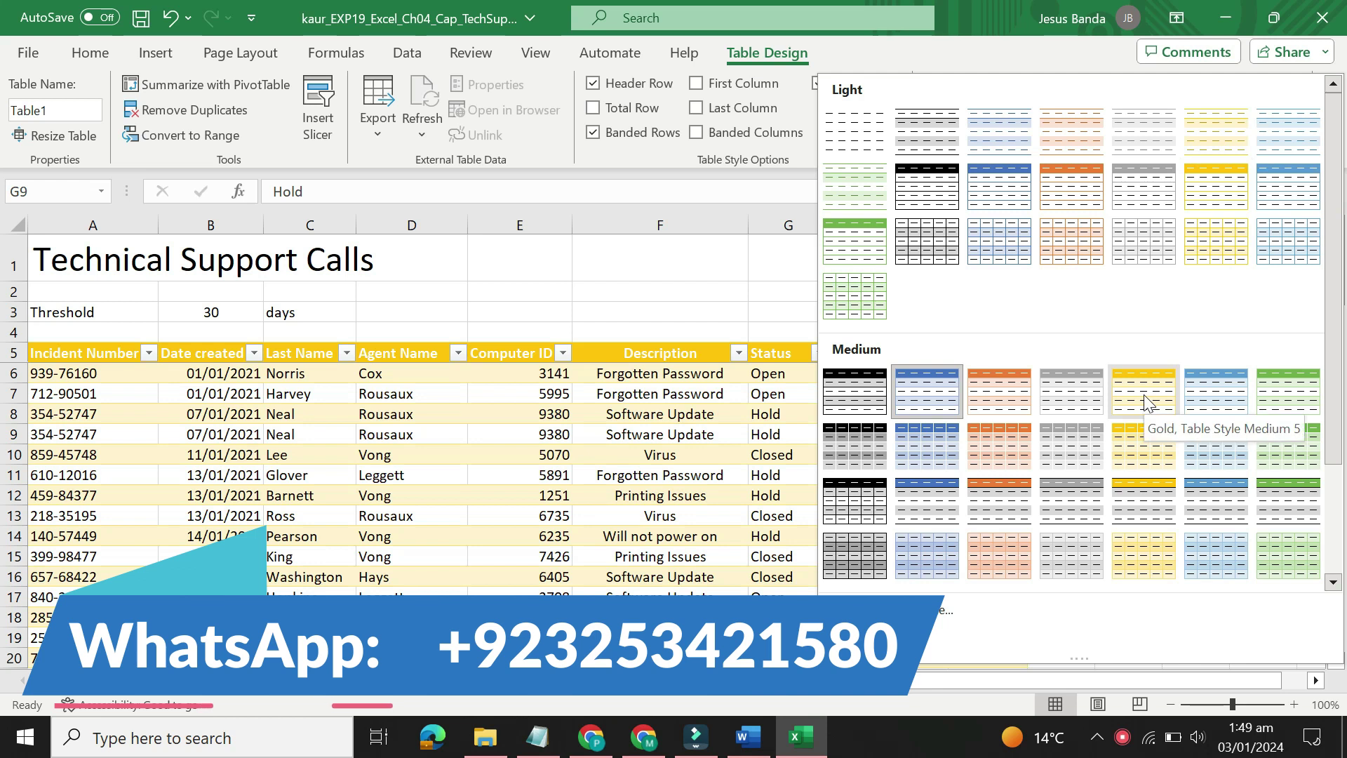
click(1143, 467)
click(745, 473)
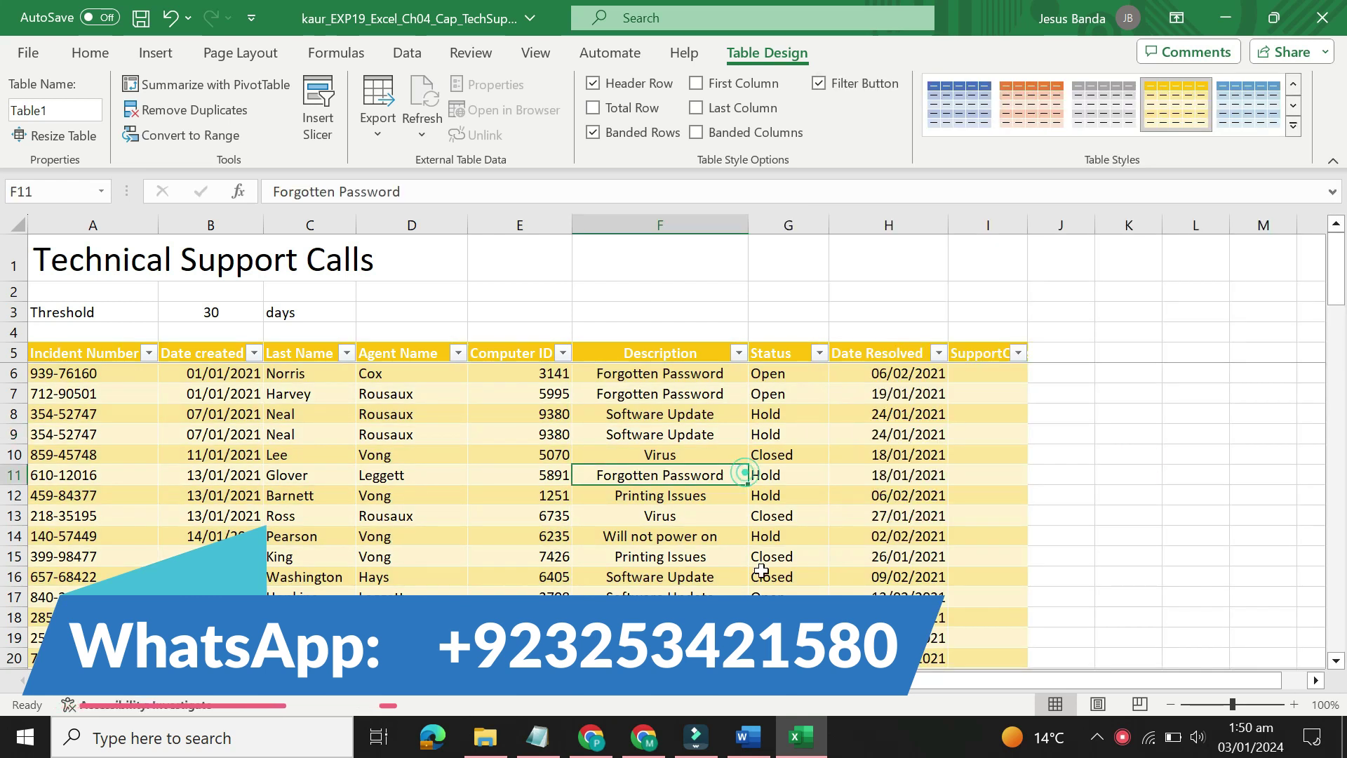
Step: Switch to the Word instructions and set the step 3 instruction to 9 pt with no highlight color
click(765, 740)
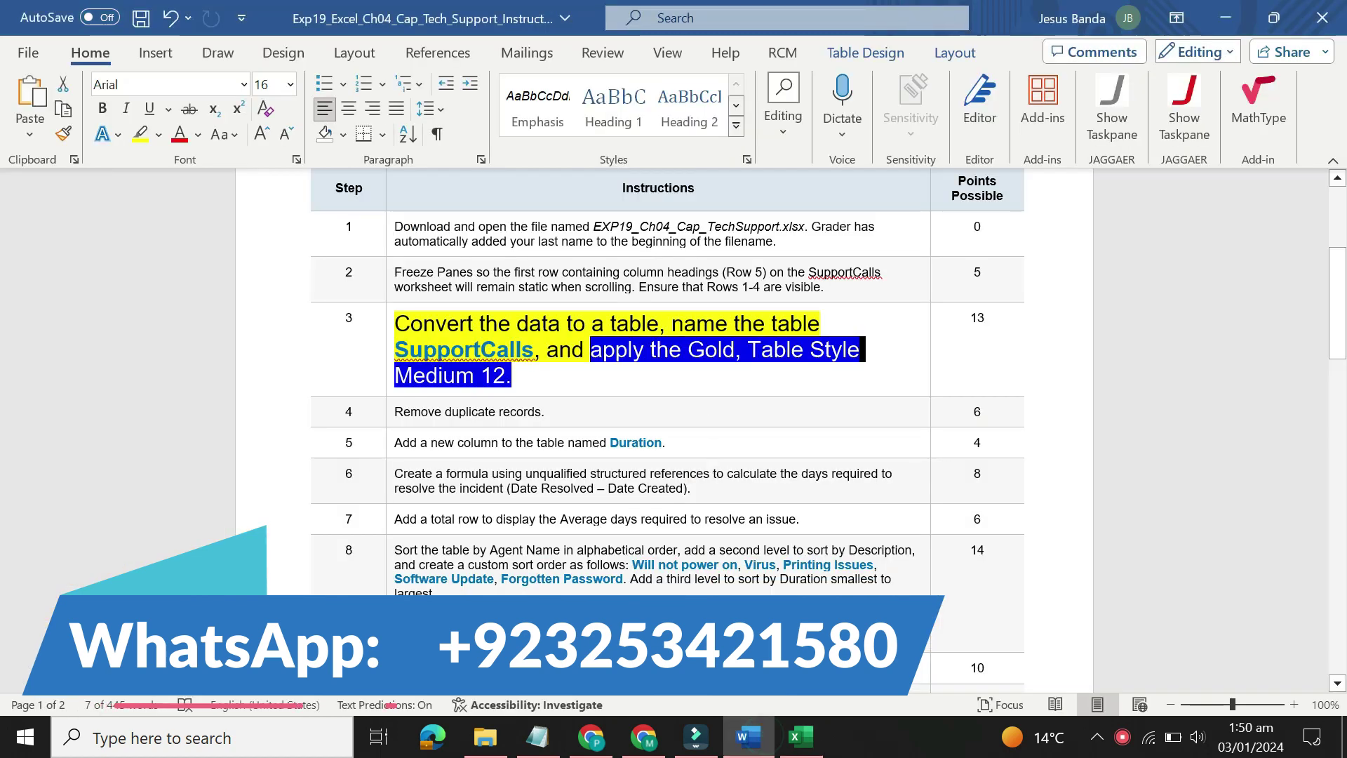
click(389, 327)
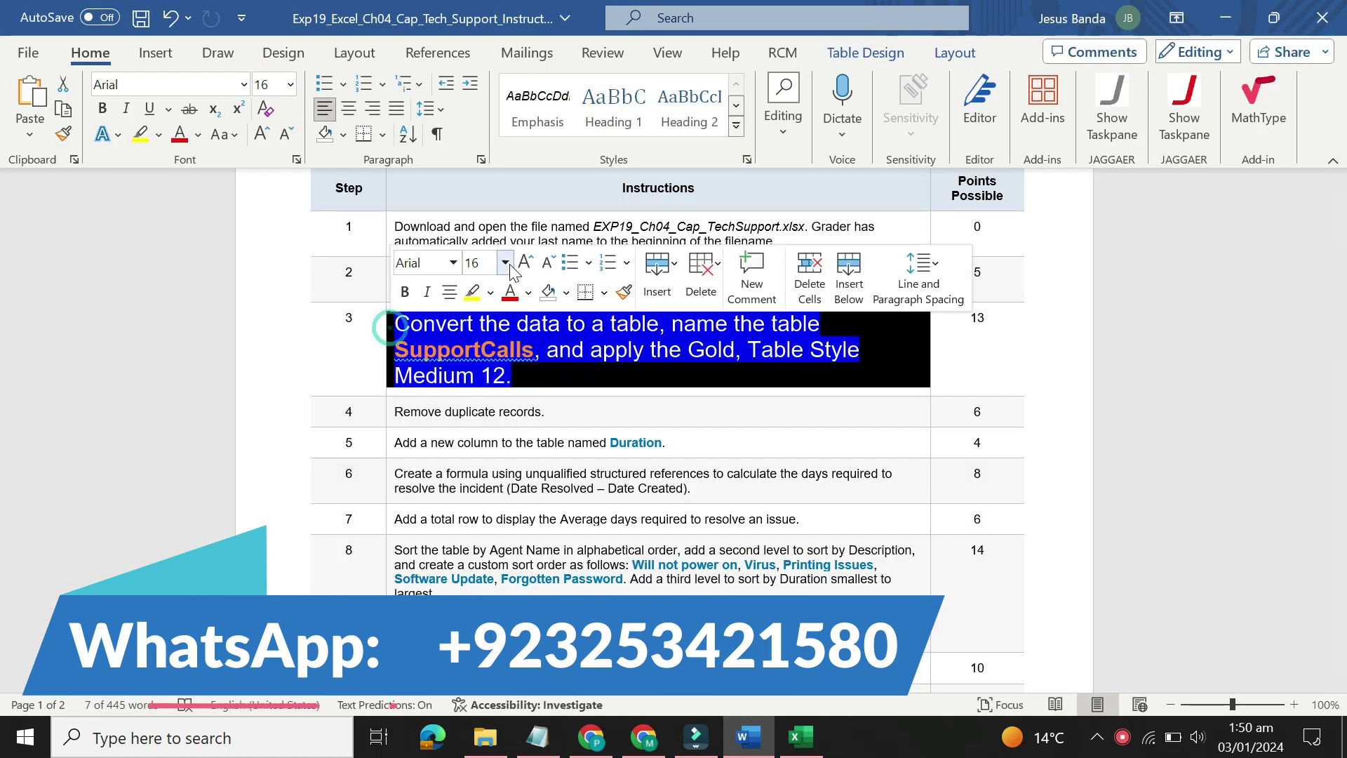
click(505, 262)
click(496, 316)
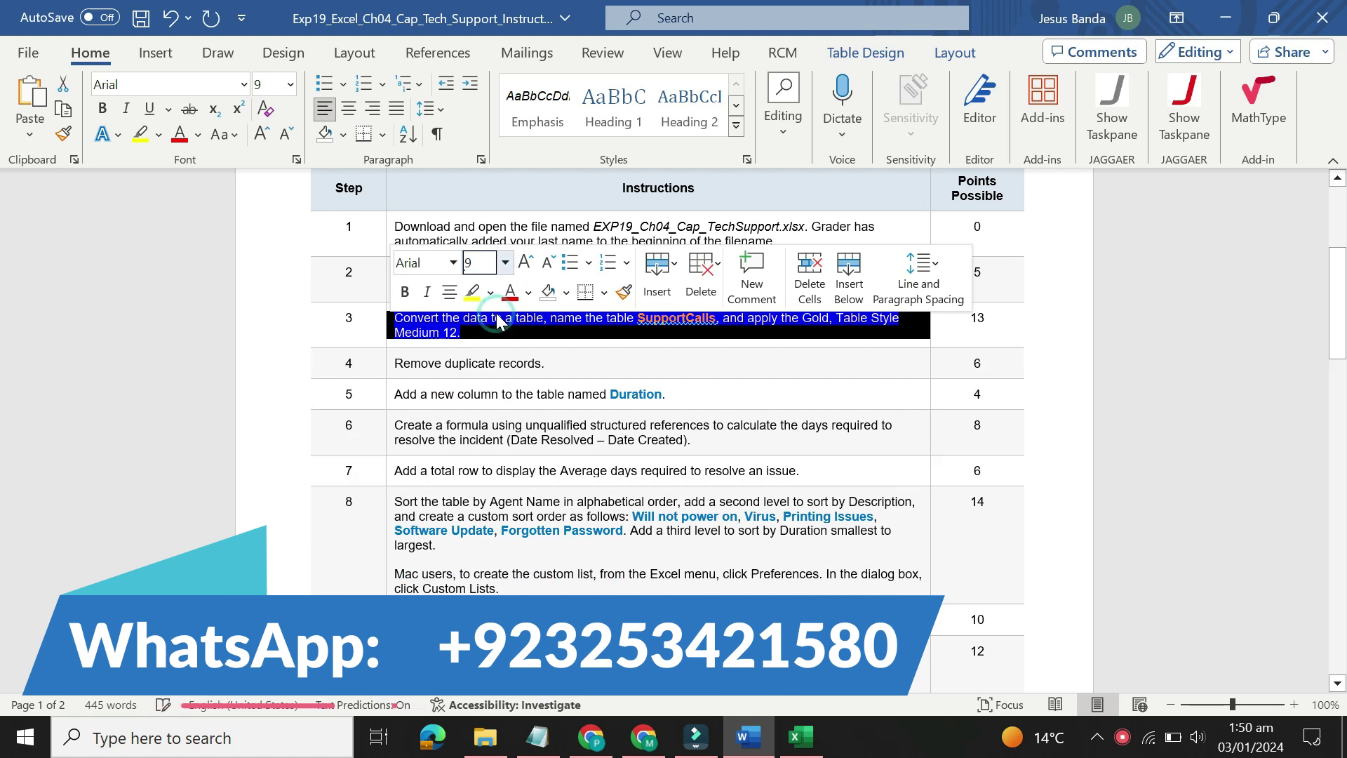
click(490, 292)
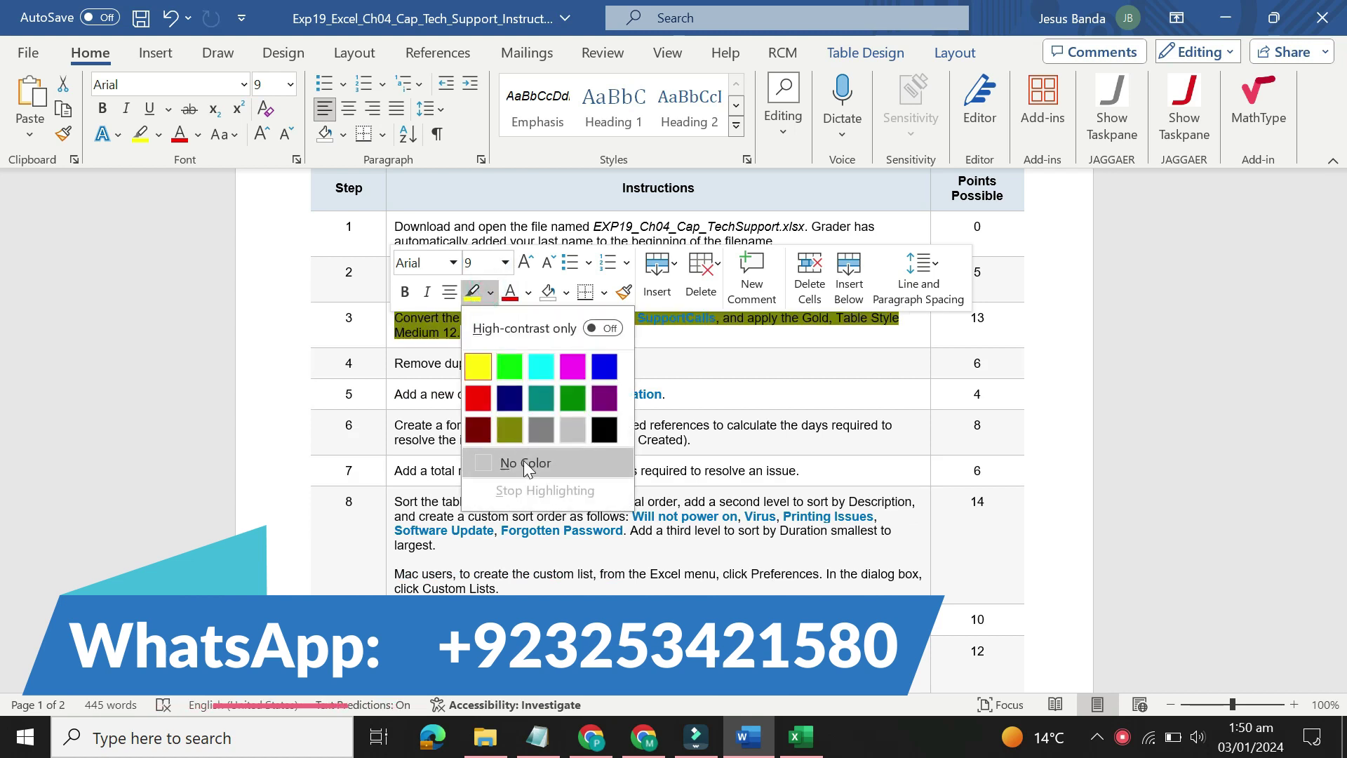
click(521, 463)
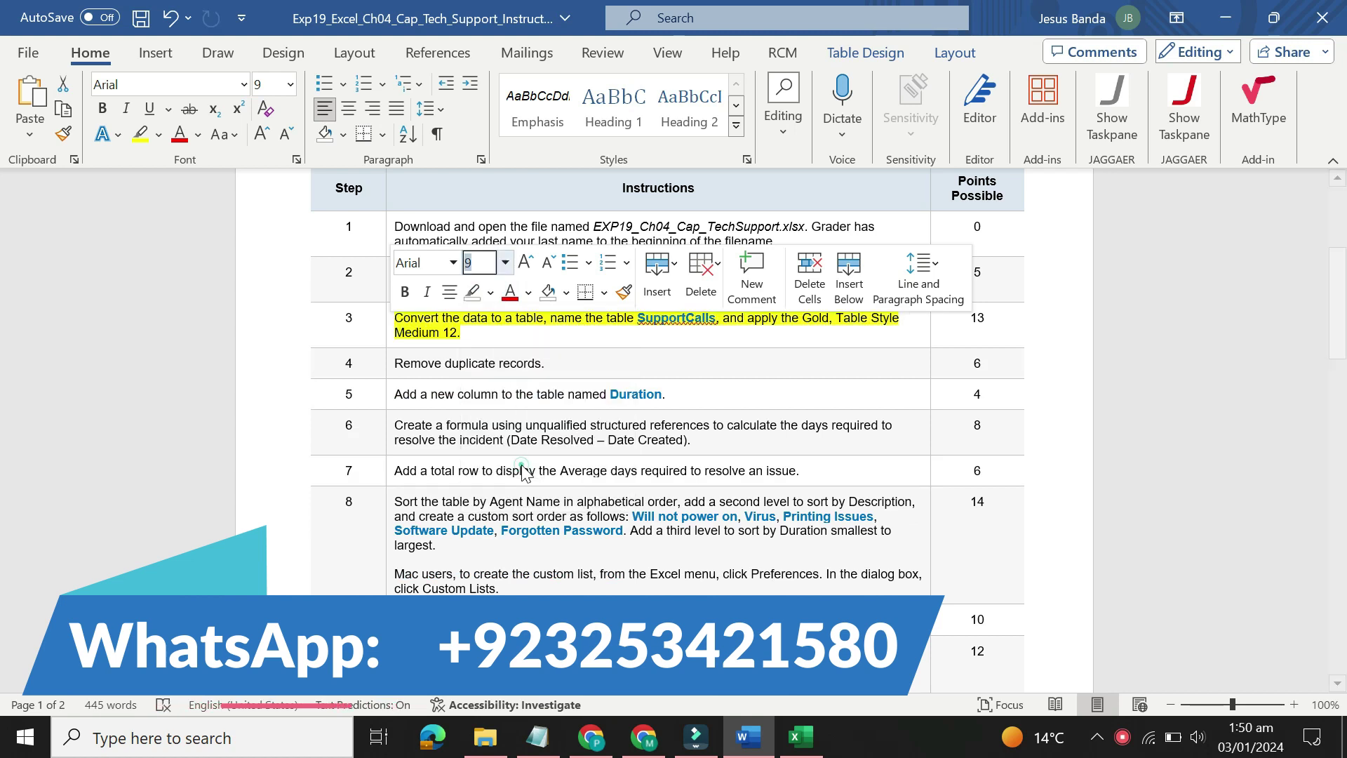
Step: Enlarge the step 4 instruction about removing duplicate records to 14 pt and highlight it in yellow
click(388, 363)
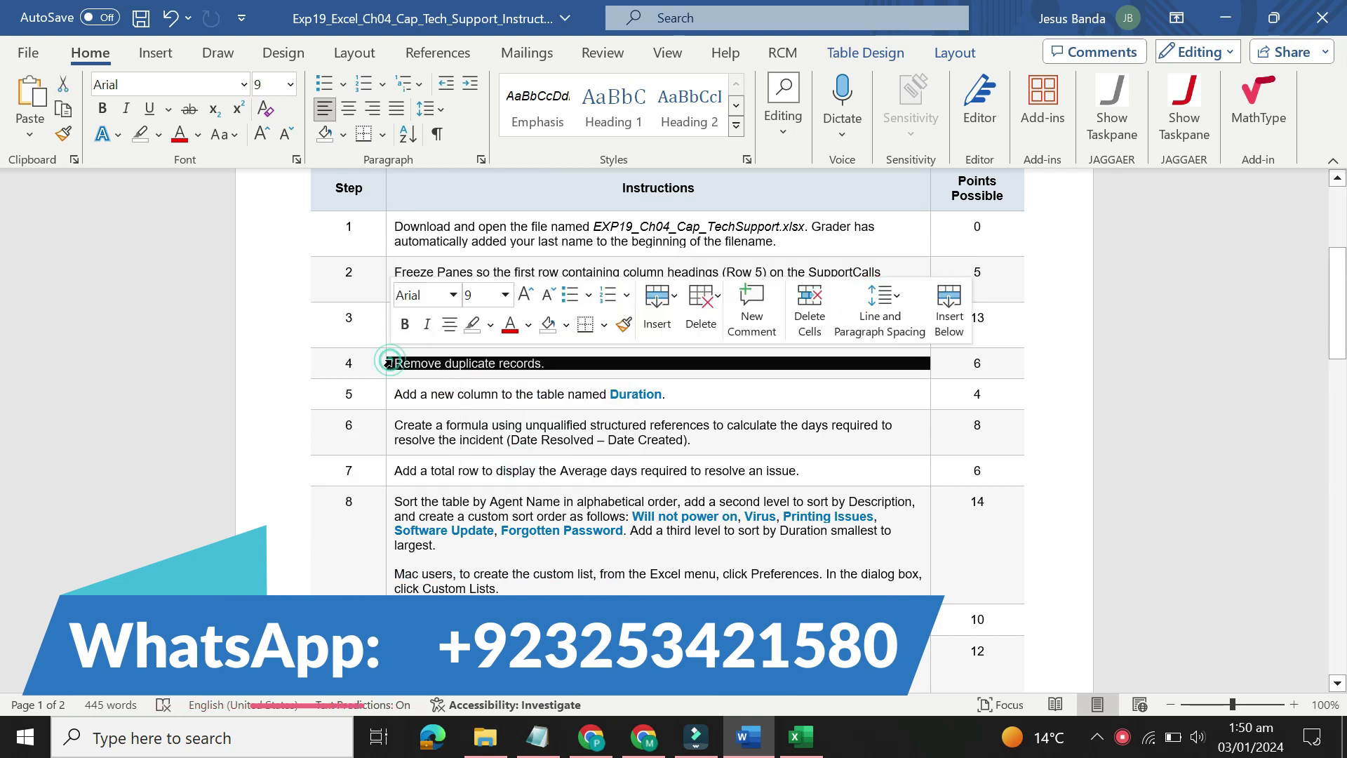
click(503, 295)
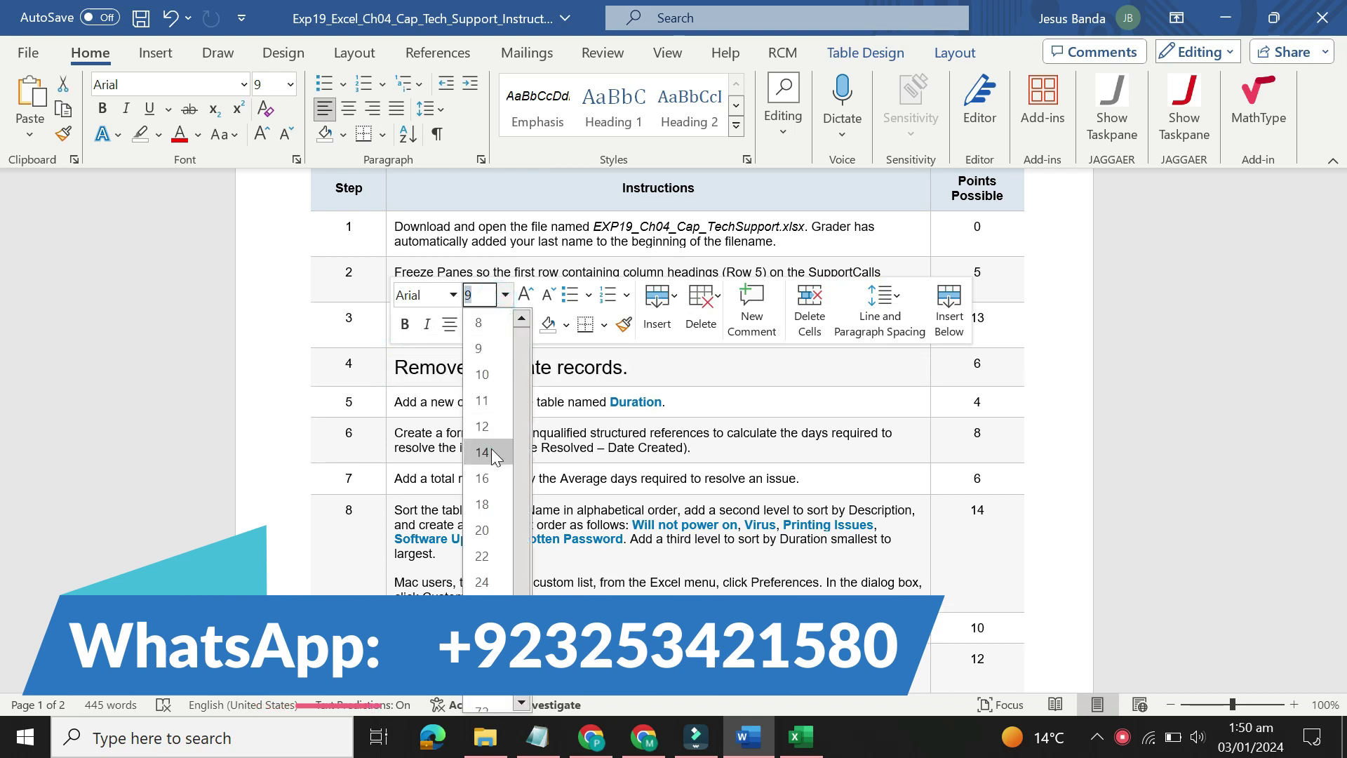
click(491, 452)
click(491, 324)
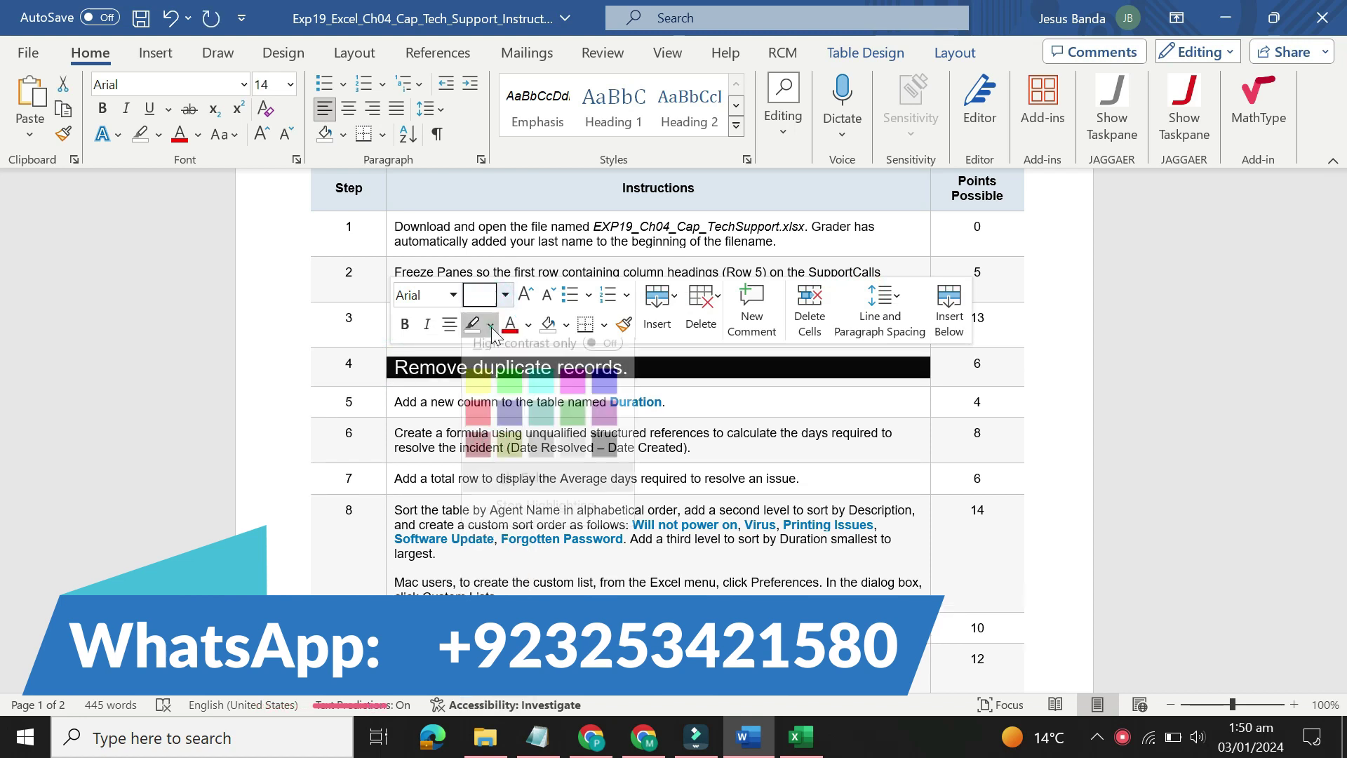
click(477, 405)
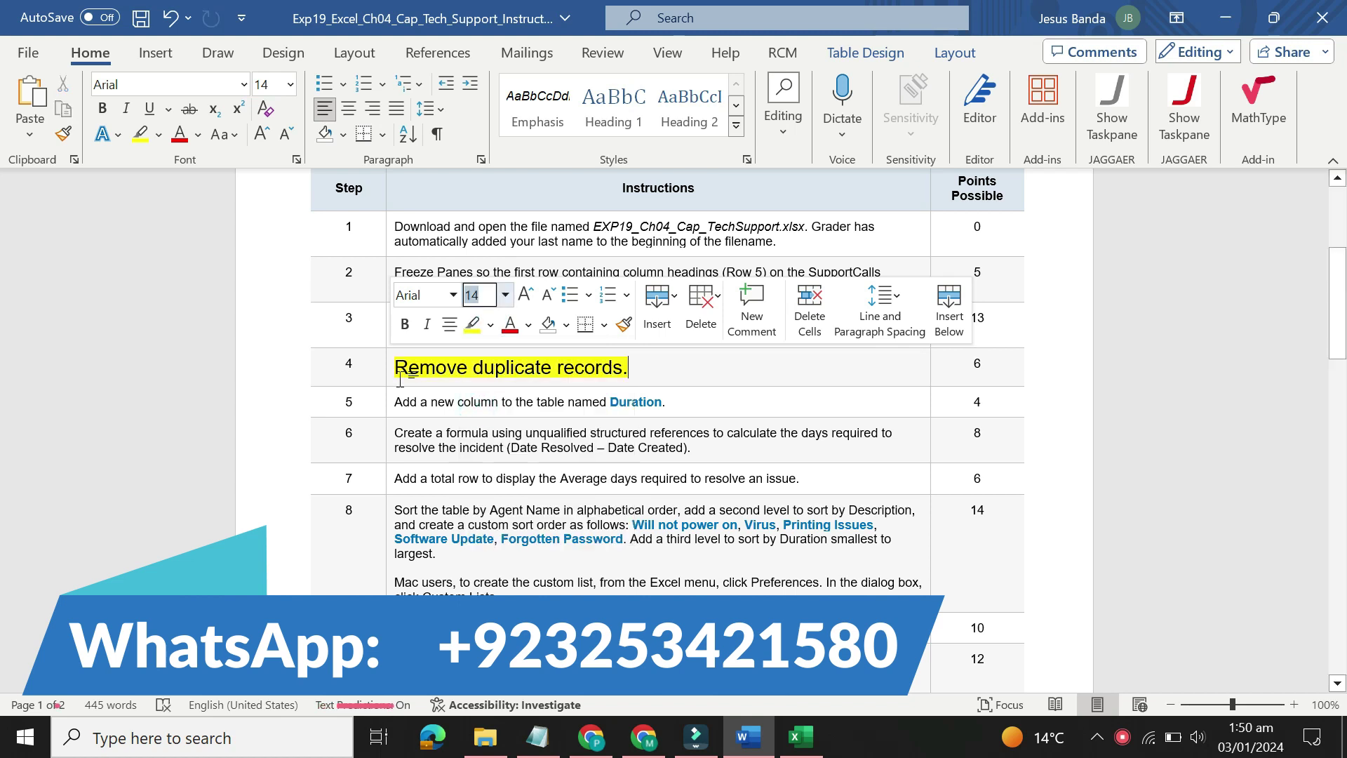
Step: Read step 4, switch to the Excel workbook and remove duplicate records from the table, comparing all columns
drag(395, 367, 627, 368)
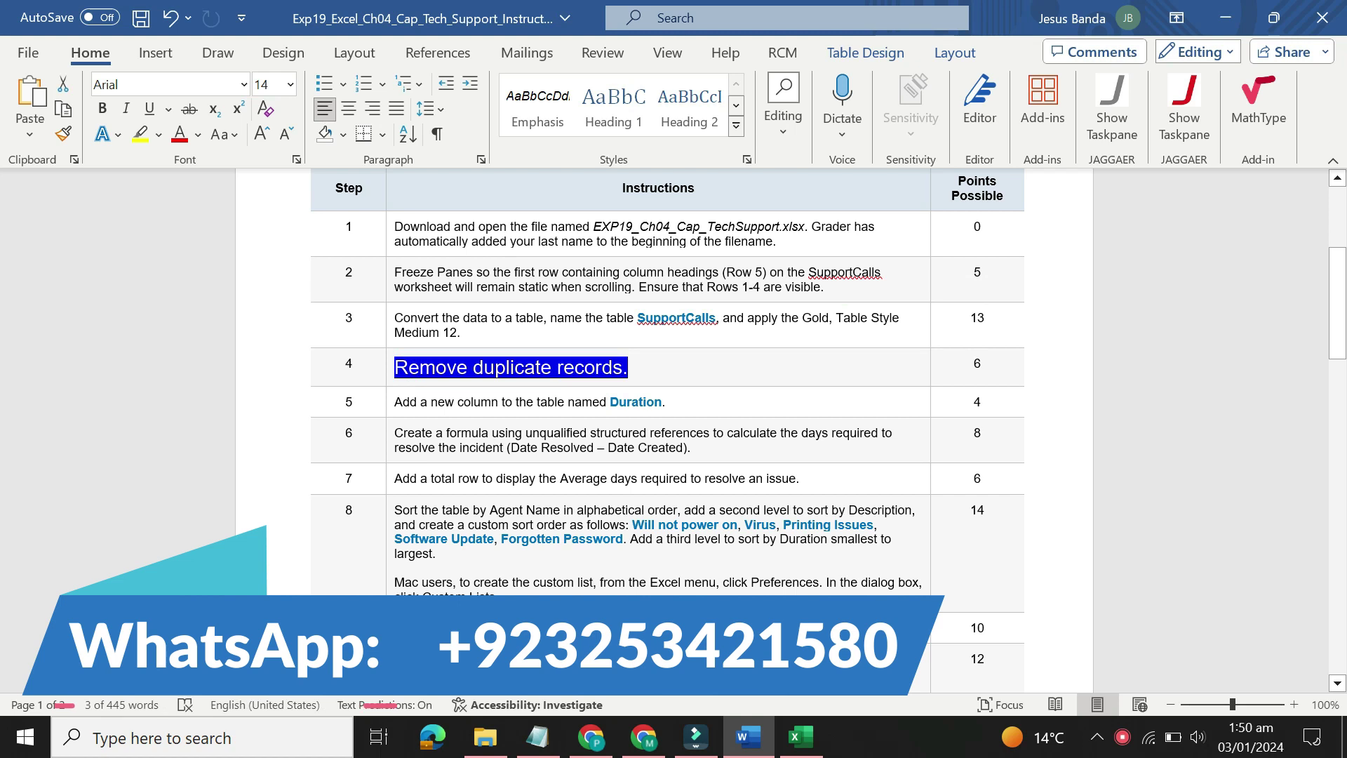
click(800, 736)
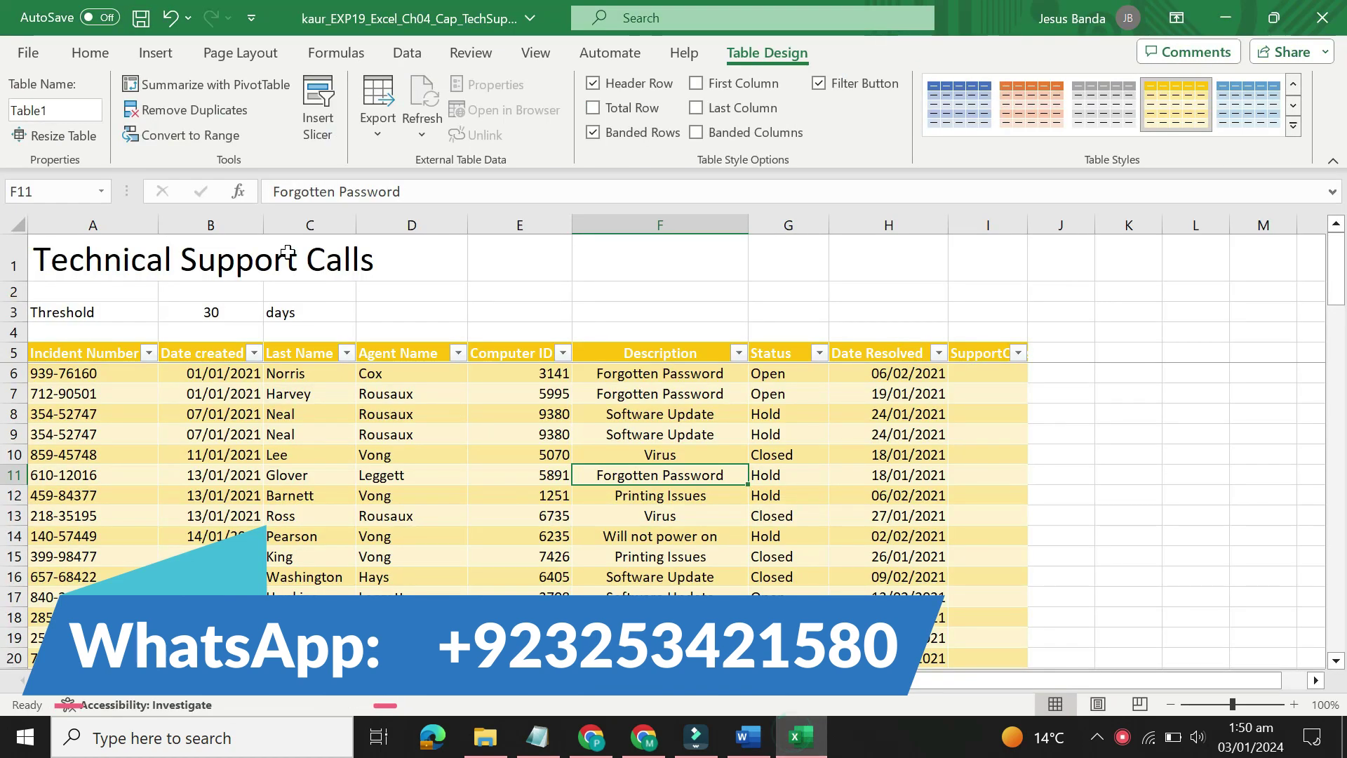
click(217, 115)
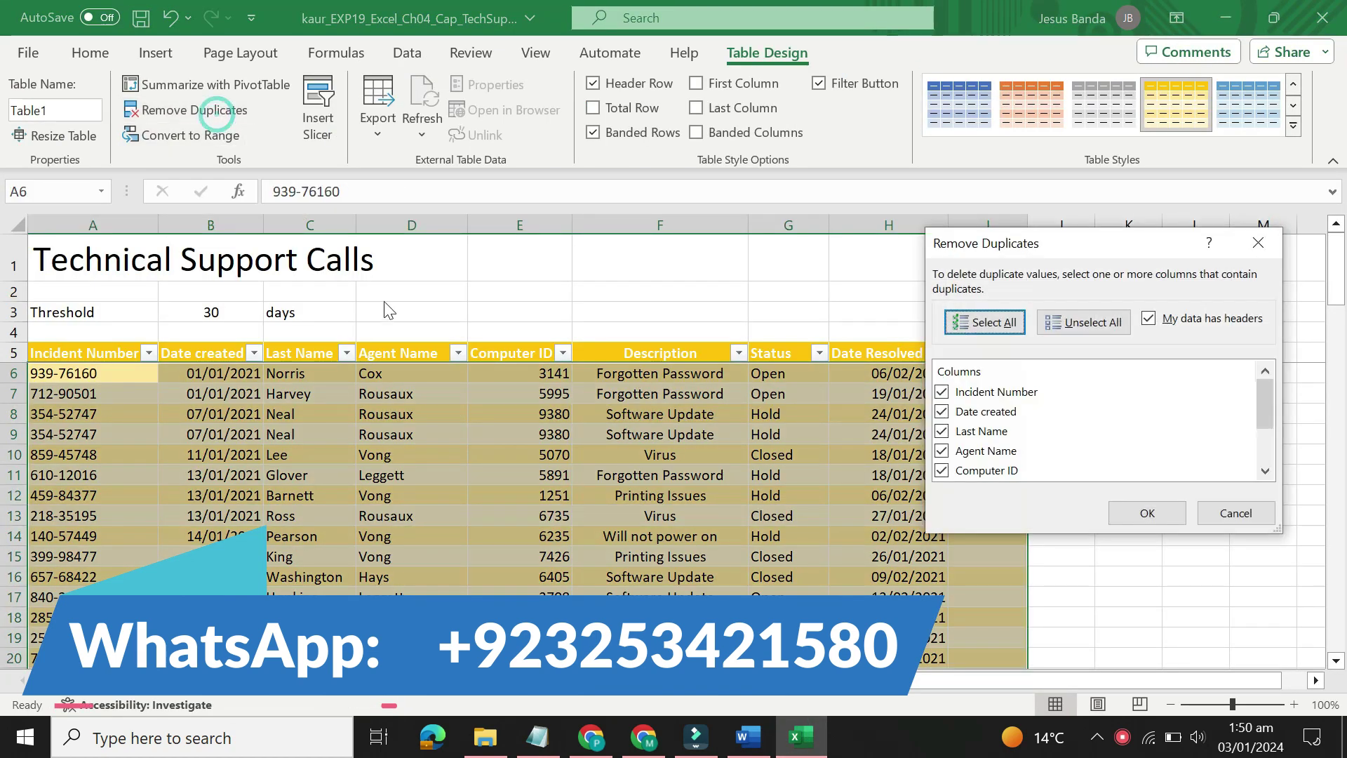
click(1144, 513)
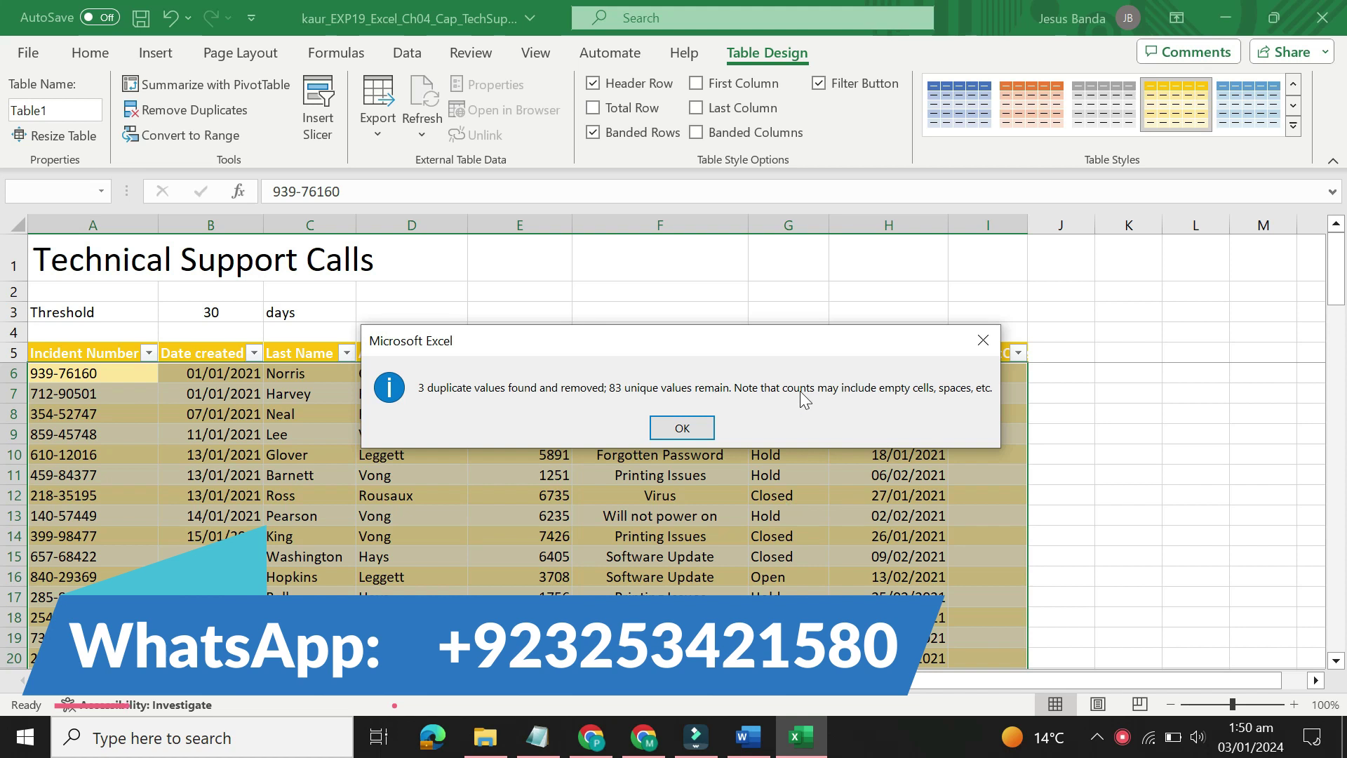
click(688, 428)
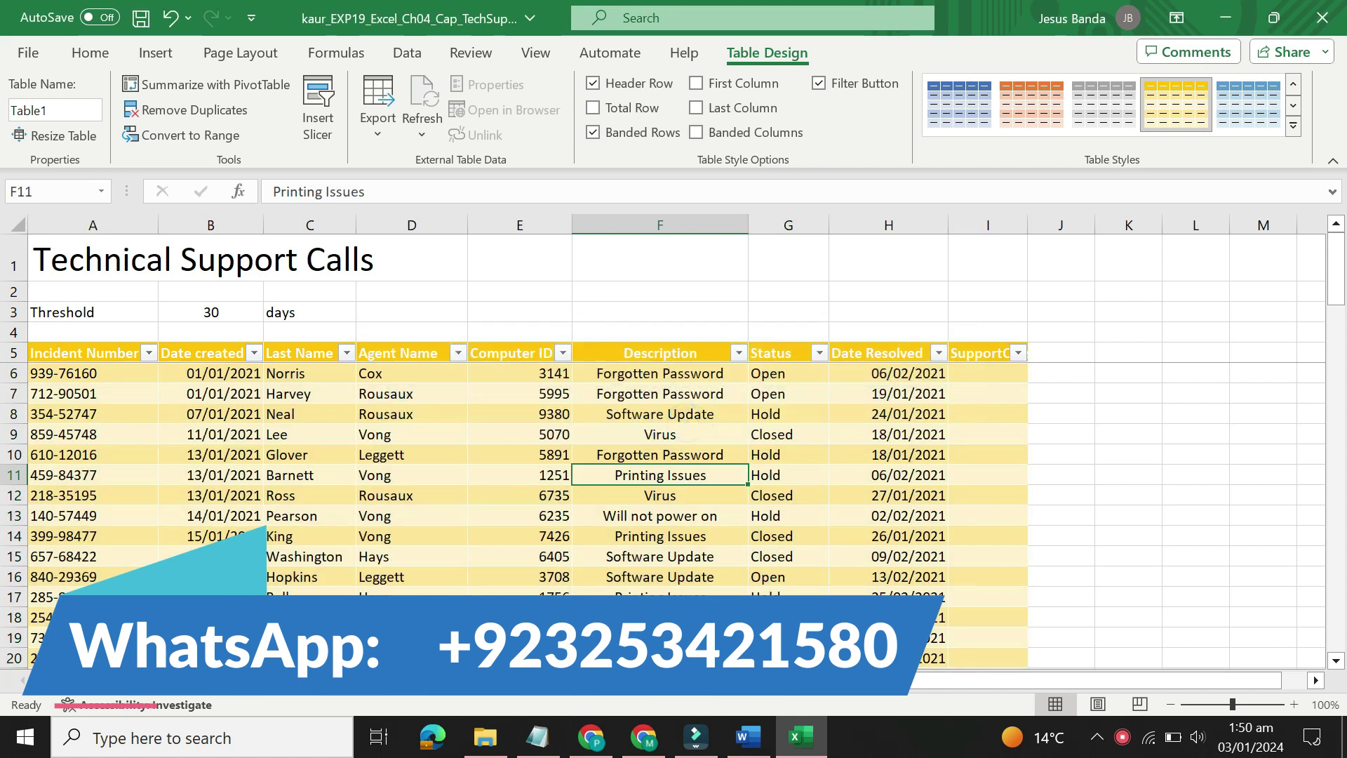
Step: Switch to the Word instructions and set the step 4 instruction to 9 pt with no highlight color
click(740, 736)
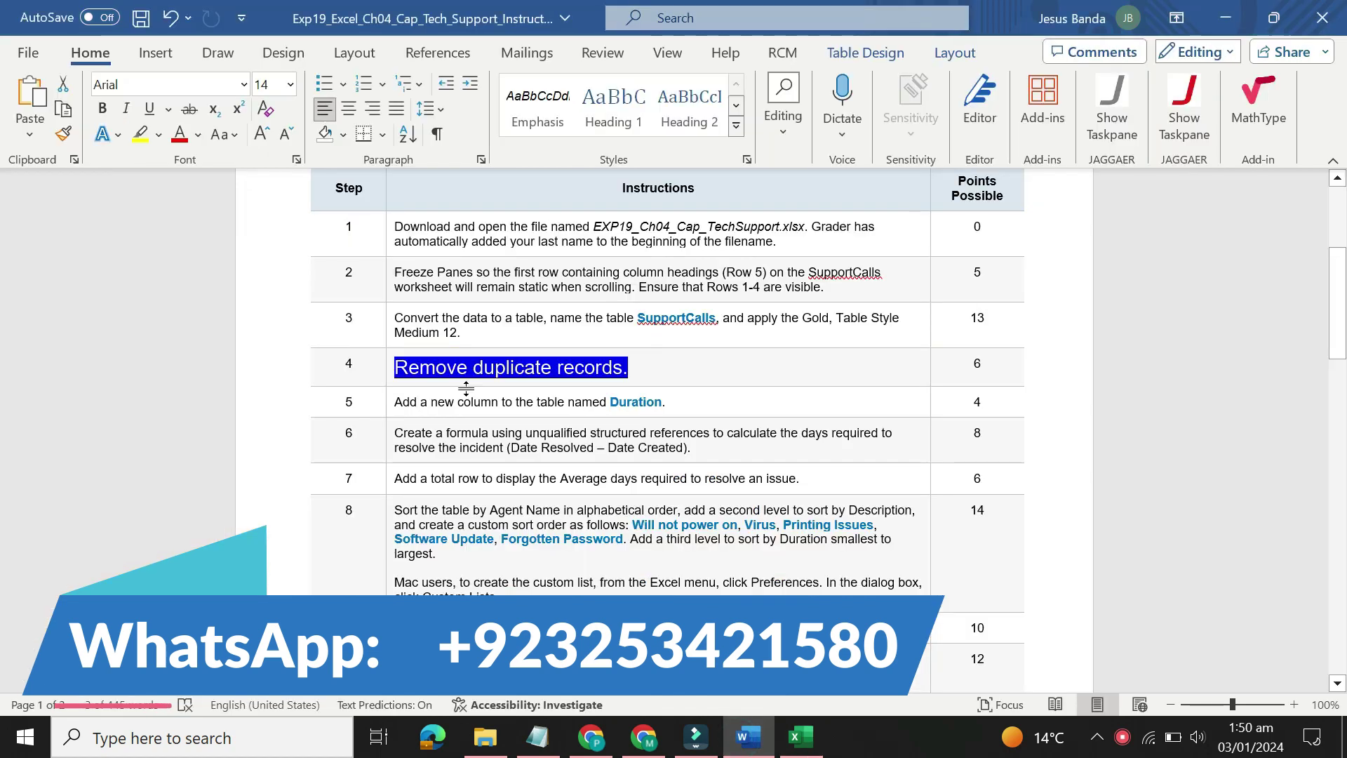
click(387, 374)
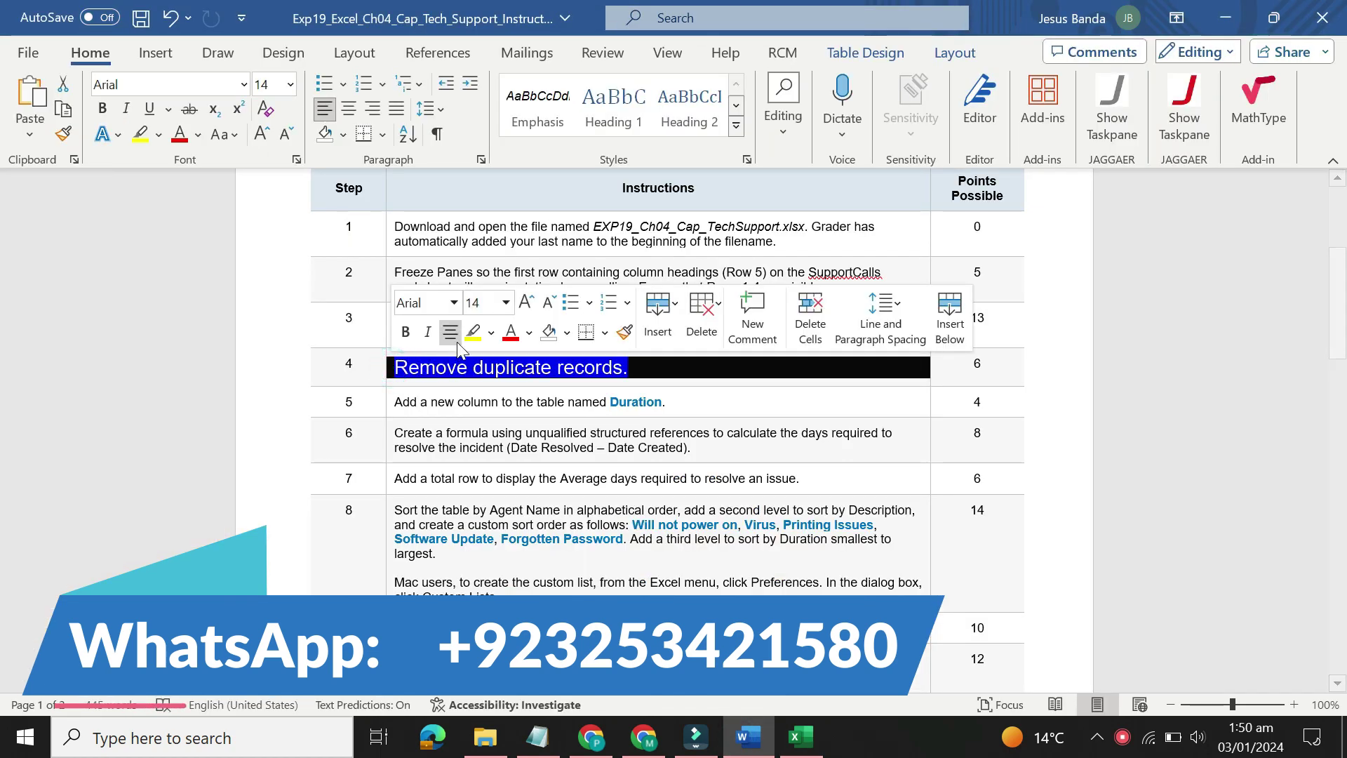
click(505, 302)
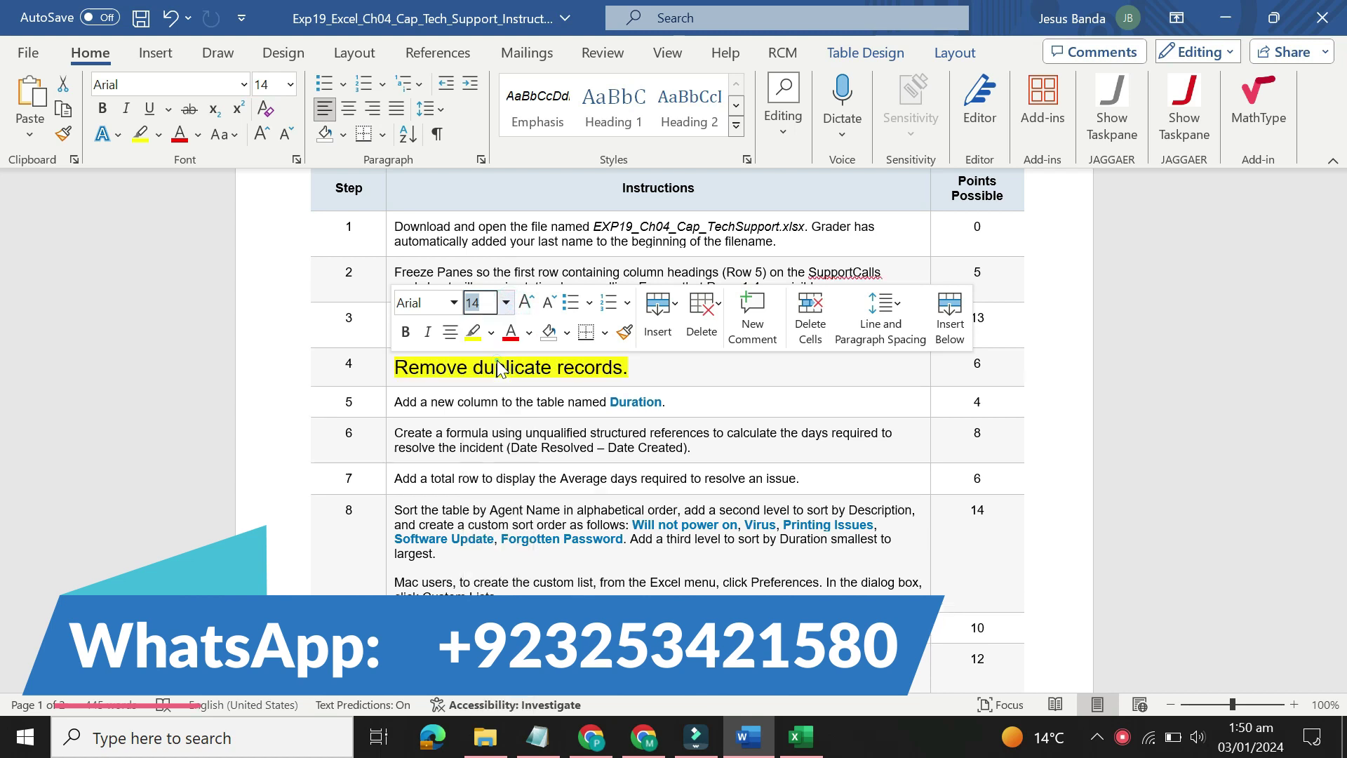
click(484, 343)
click(491, 332)
click(536, 503)
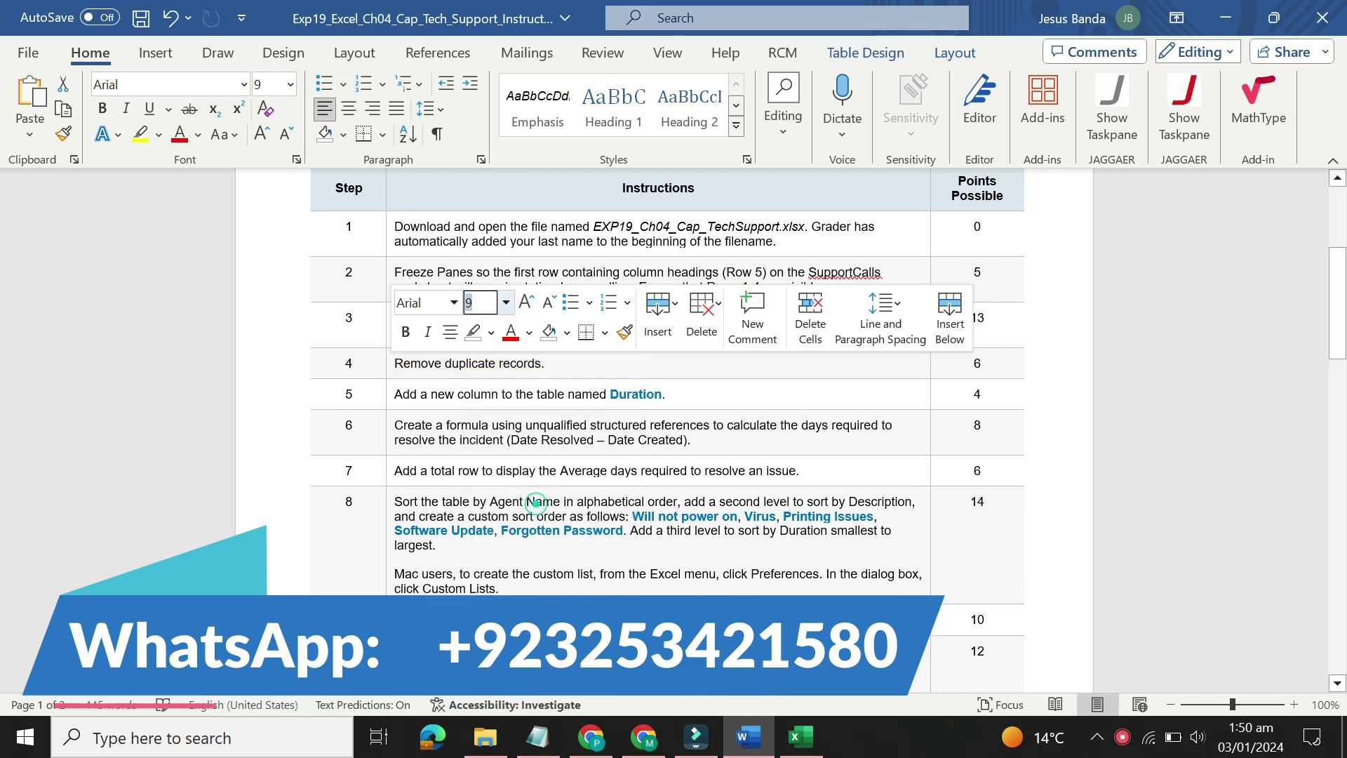
Step: Enlarge the step 5 instruction about adding a Duration column to 16 pt and highlight it in yellow
click(389, 398)
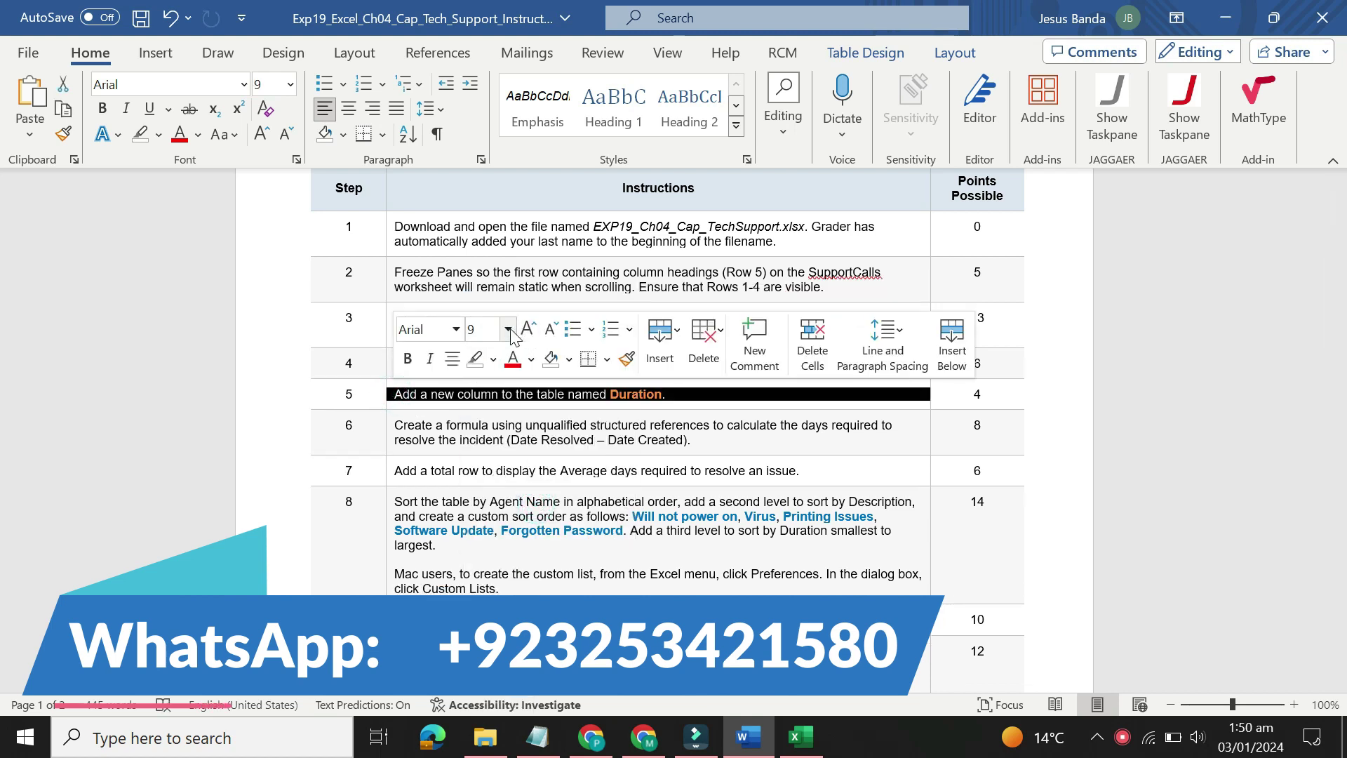
click(509, 330)
click(498, 514)
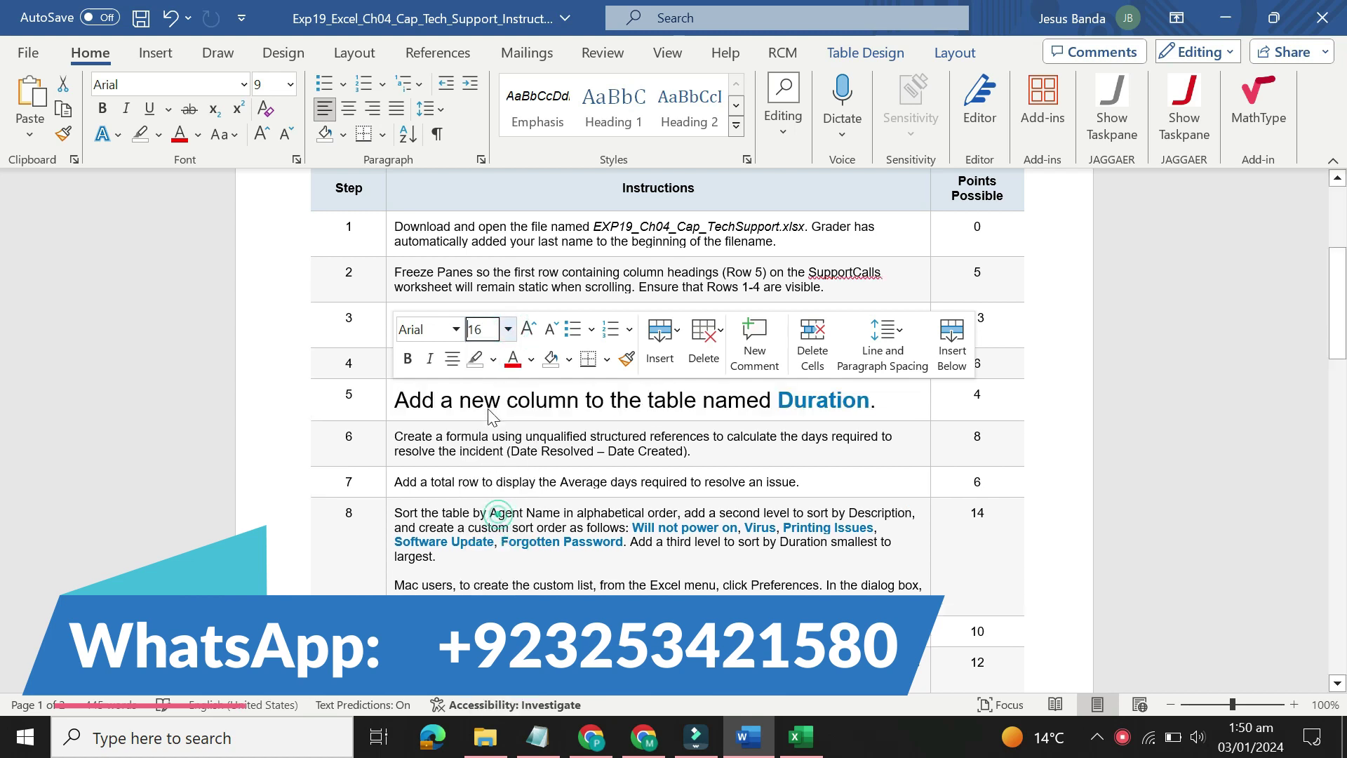
click(494, 358)
click(490, 426)
click(484, 428)
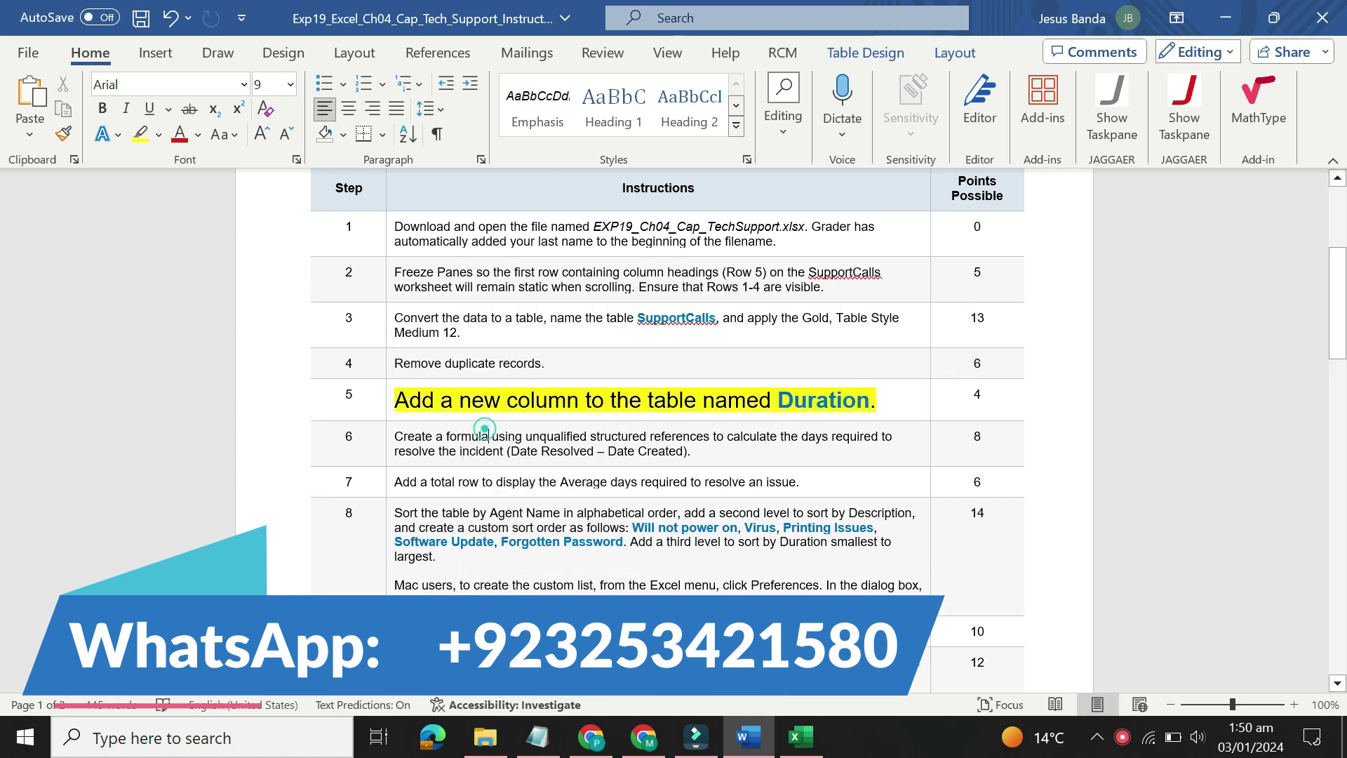
Step: Copy the name SupportCalls from the step 3 instruction, switch to the Excel workbook and paste it as a new column heading in I5
drag(635, 317, 508, 317)
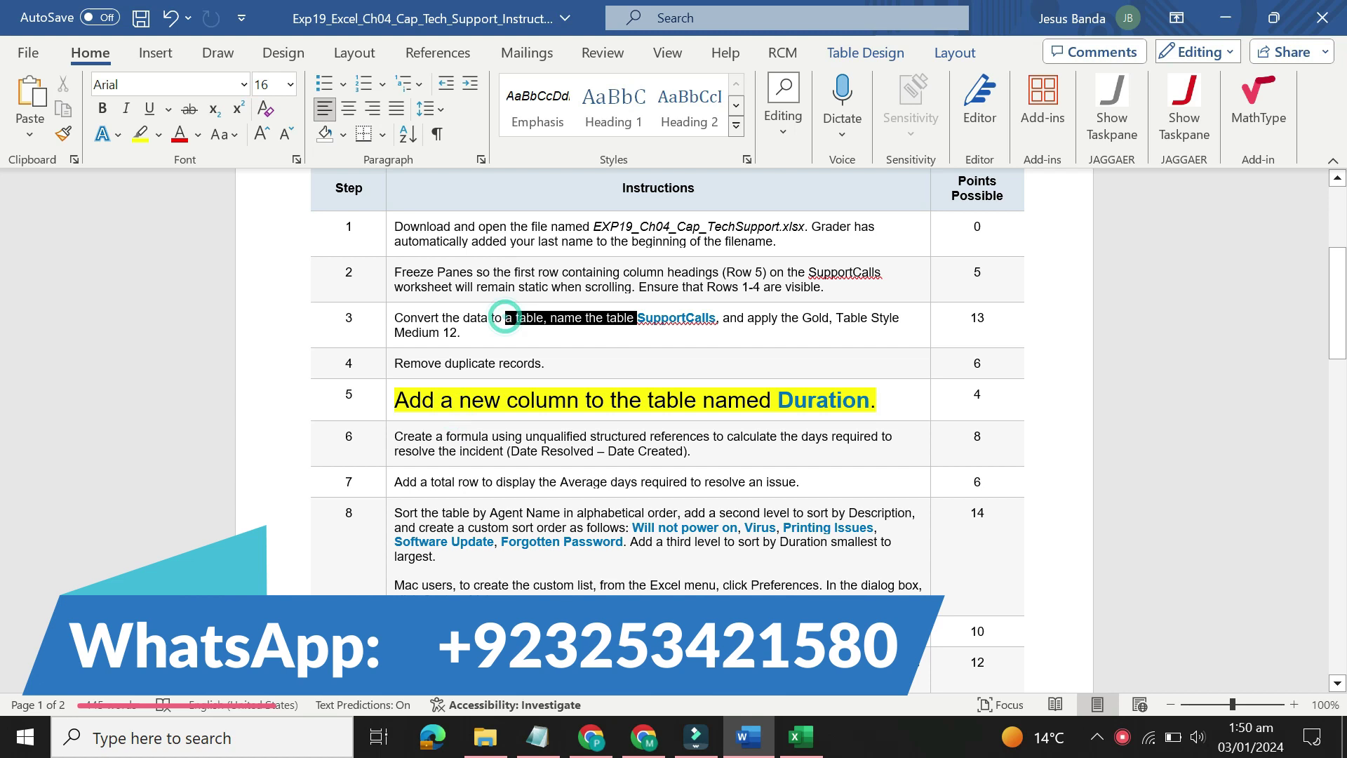
drag(660, 317, 638, 317)
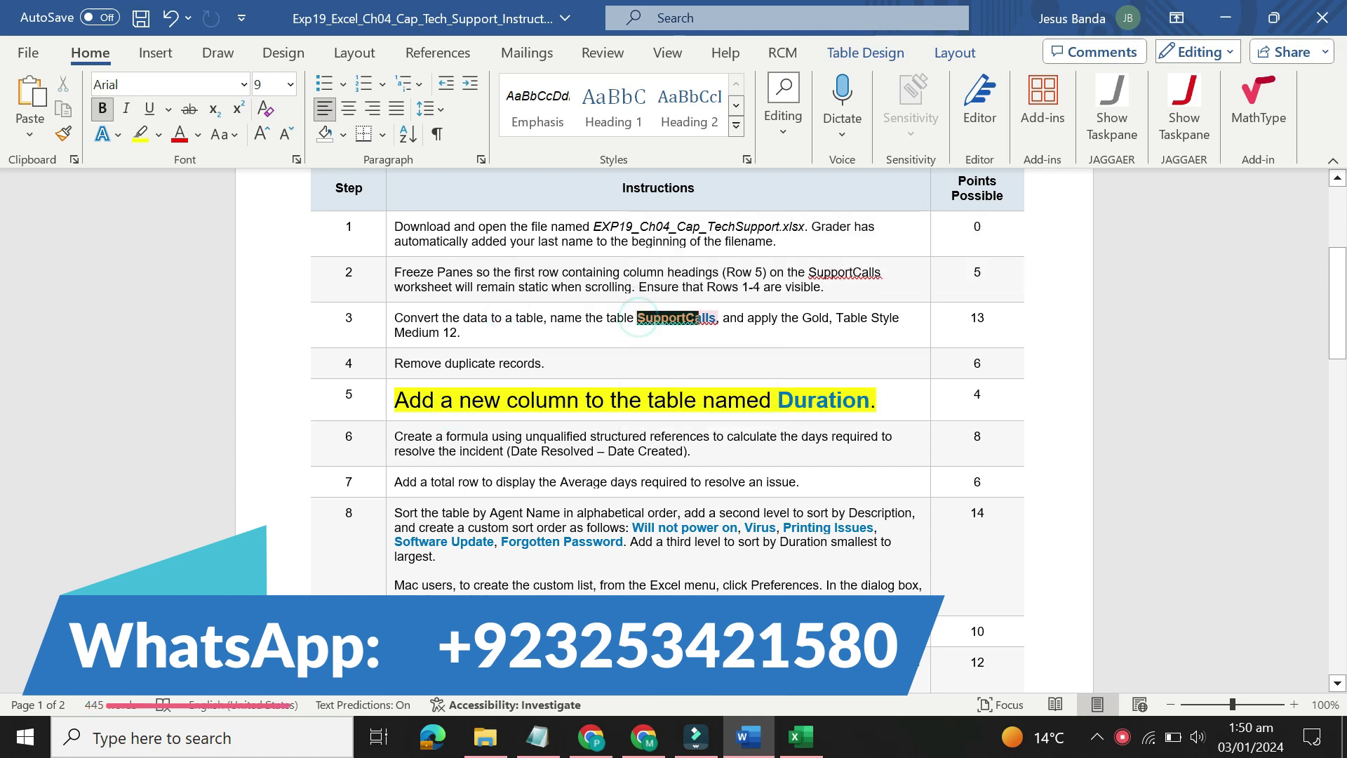
key(ctrl+c)
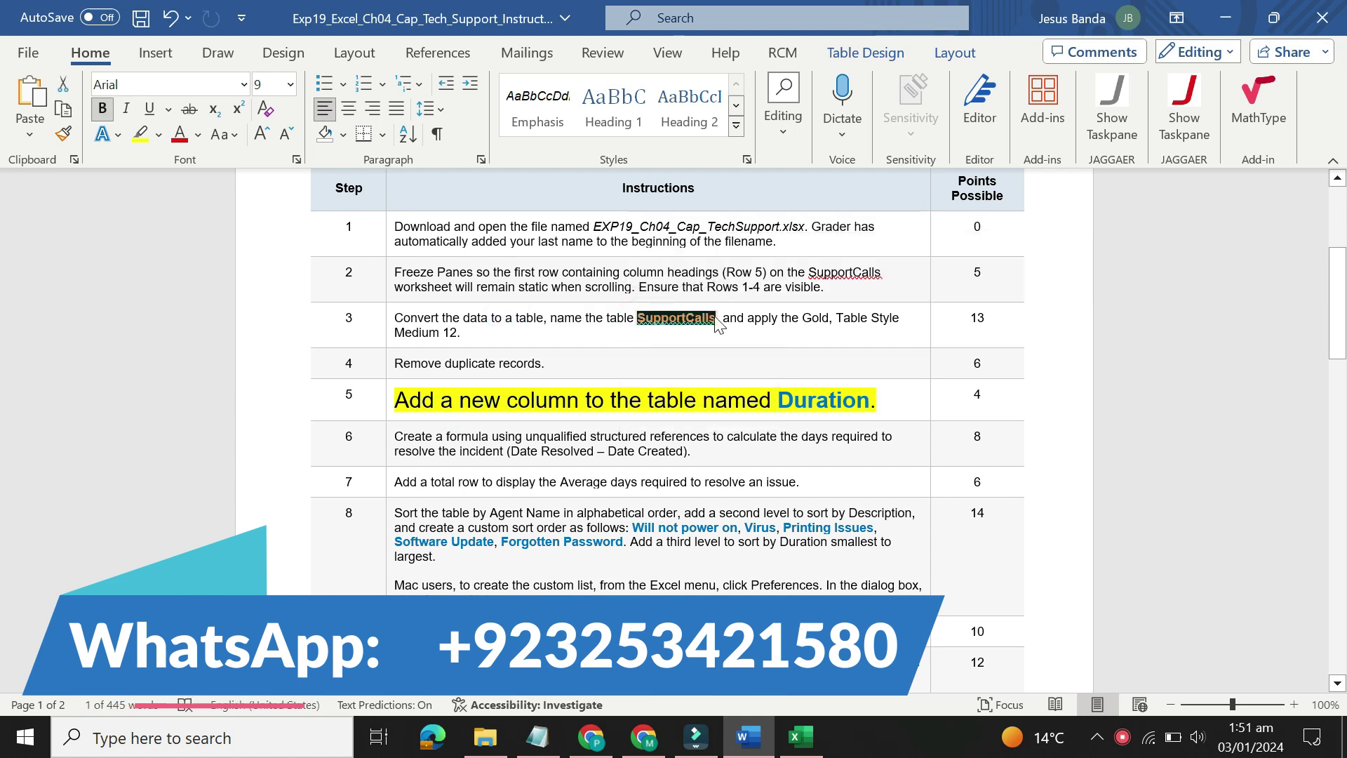
click(801, 737)
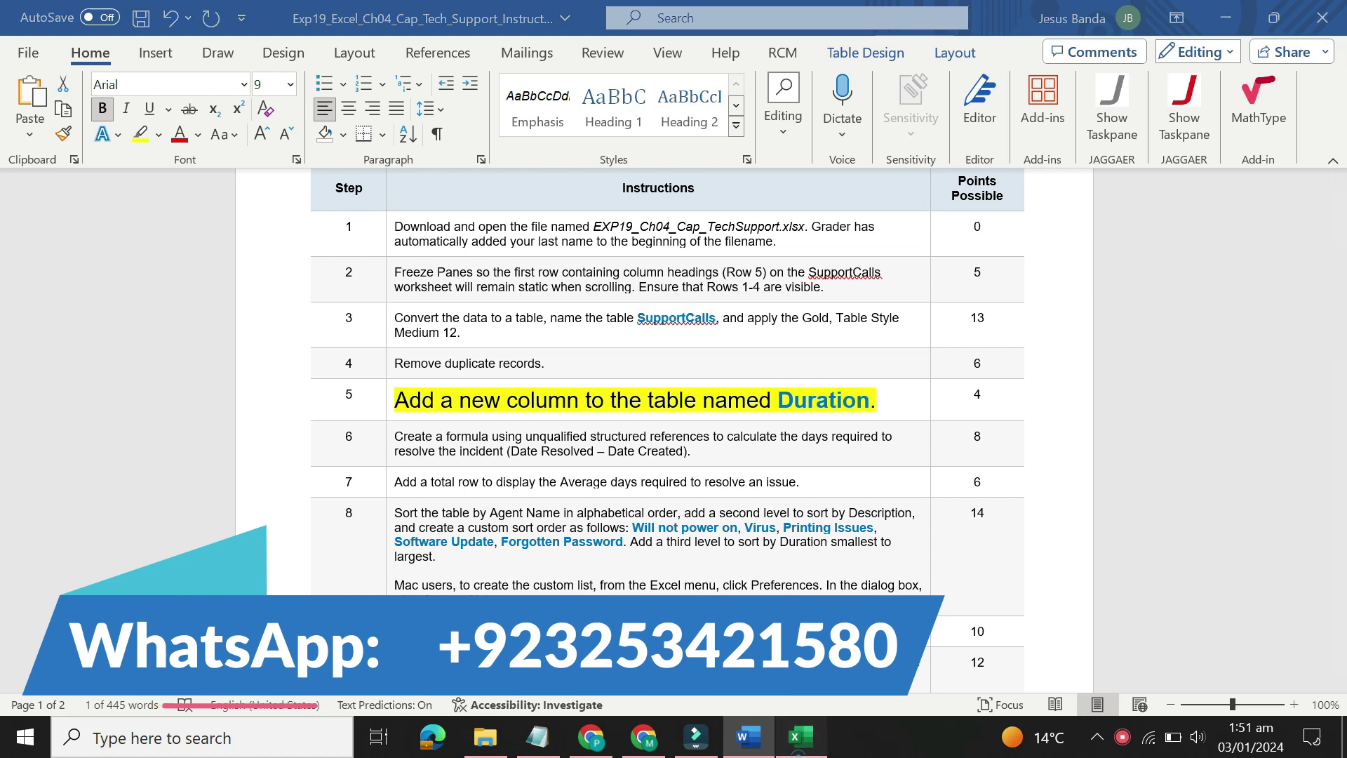
key(ctrl+v)
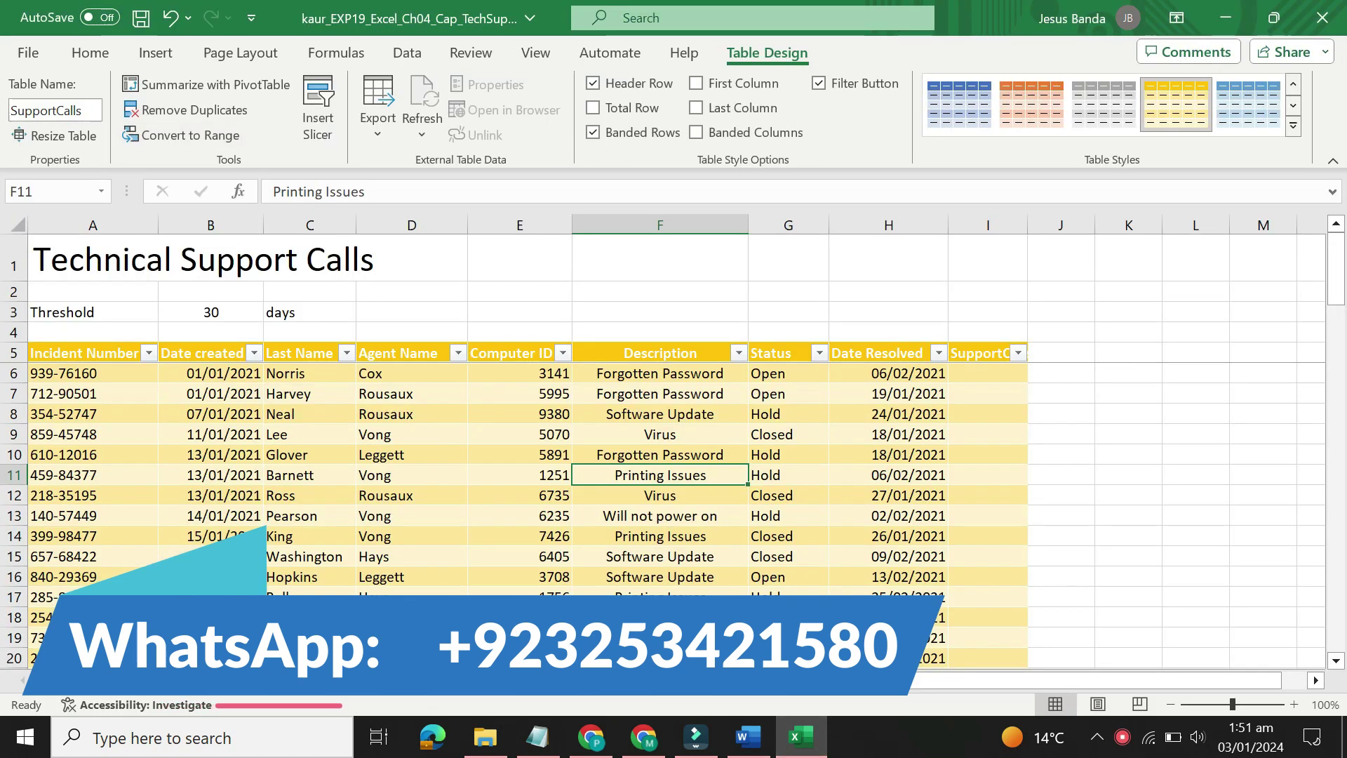
click(973, 360)
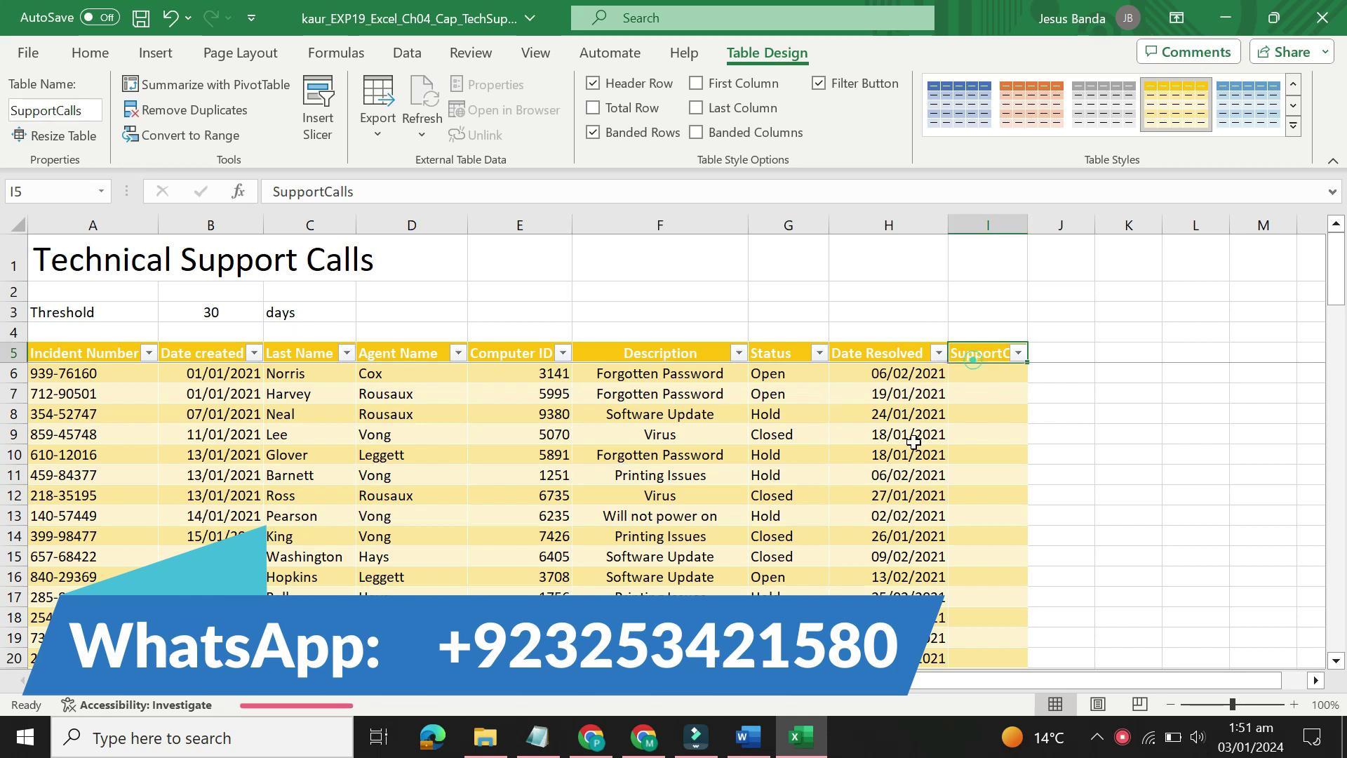
Step: Reread step 5 in the Word instructions, return to the Excel workbook and replace the heading in I5 with Duration
click(773, 736)
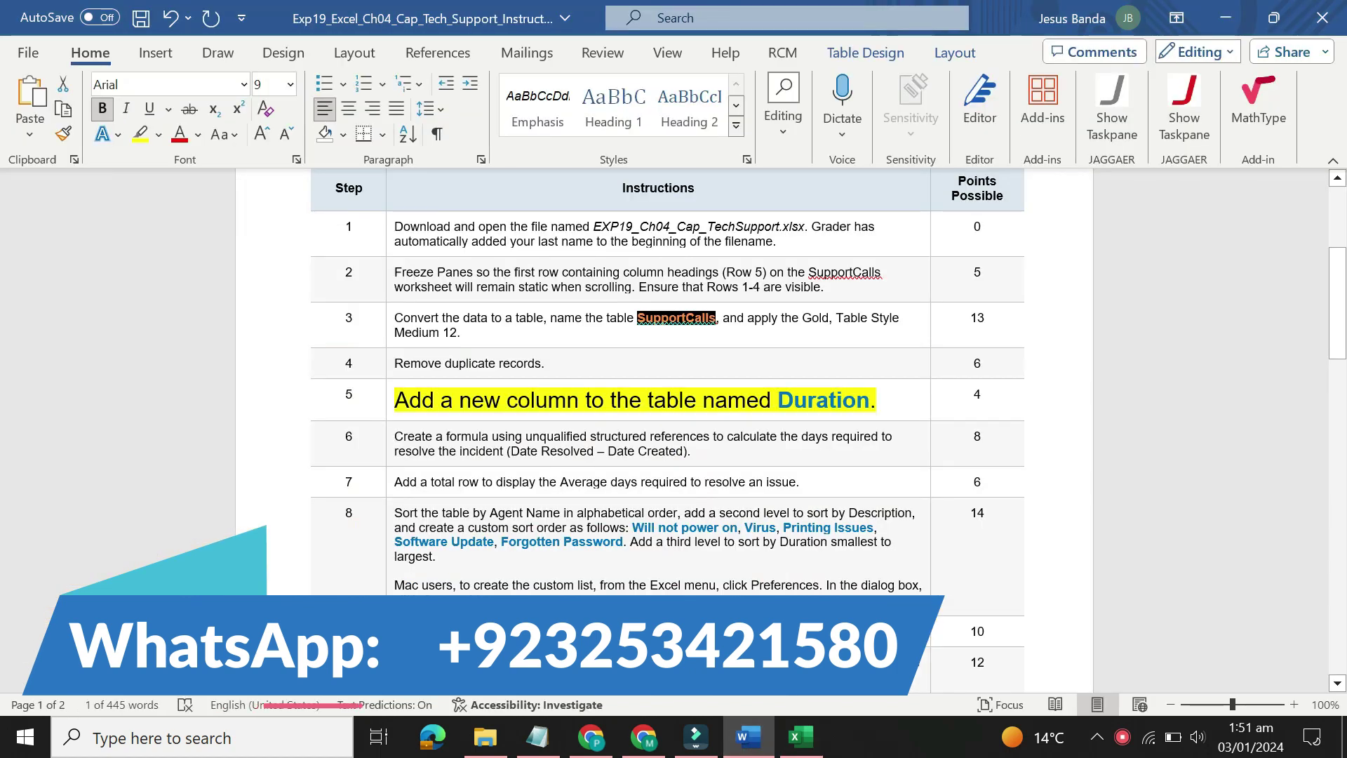
drag(395, 400, 862, 408)
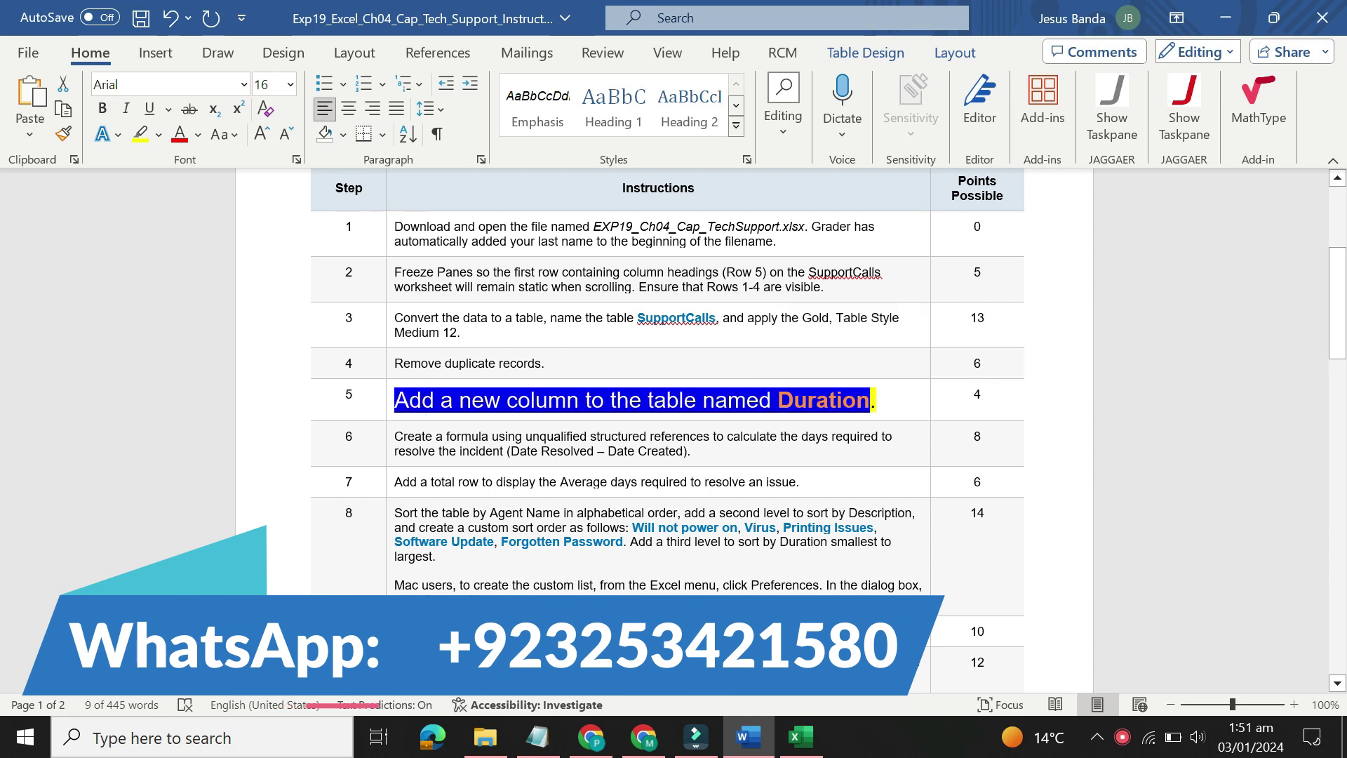
click(801, 736)
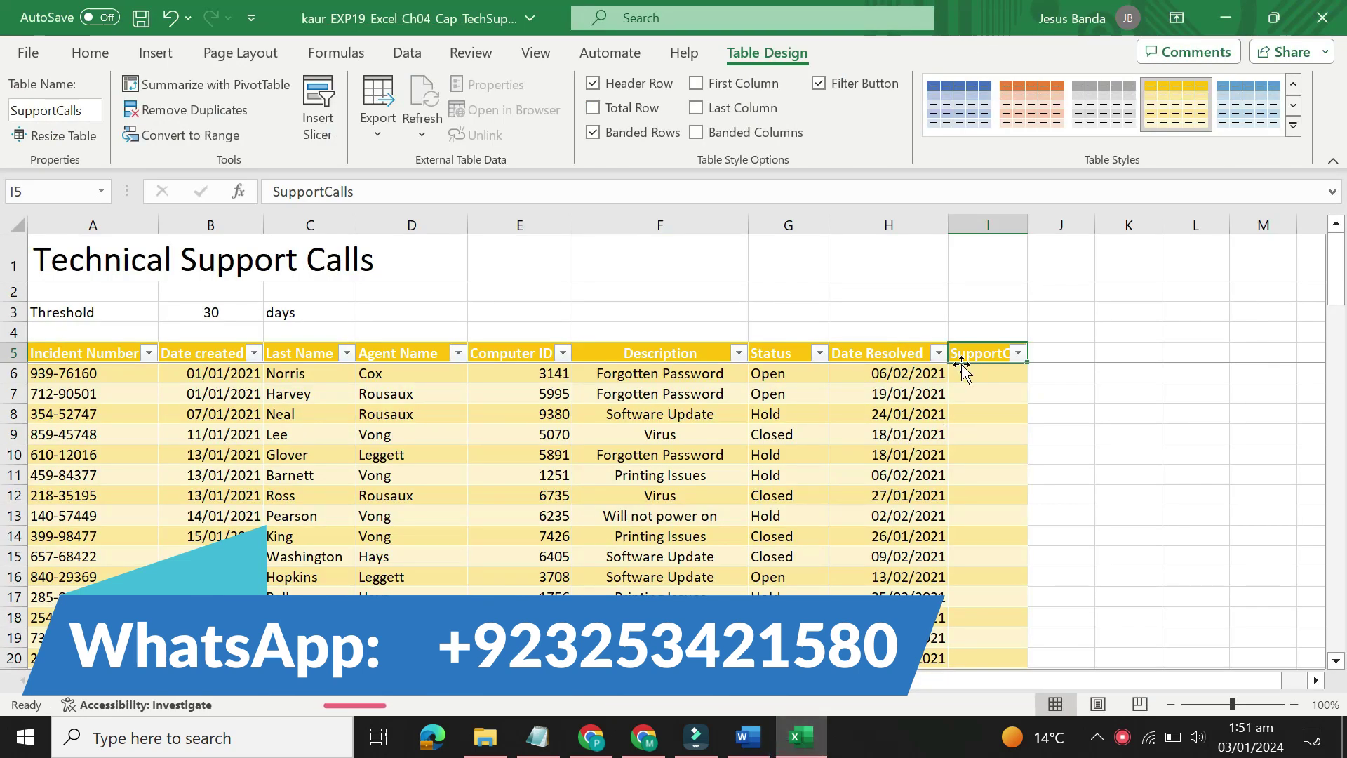
double_click(361, 191)
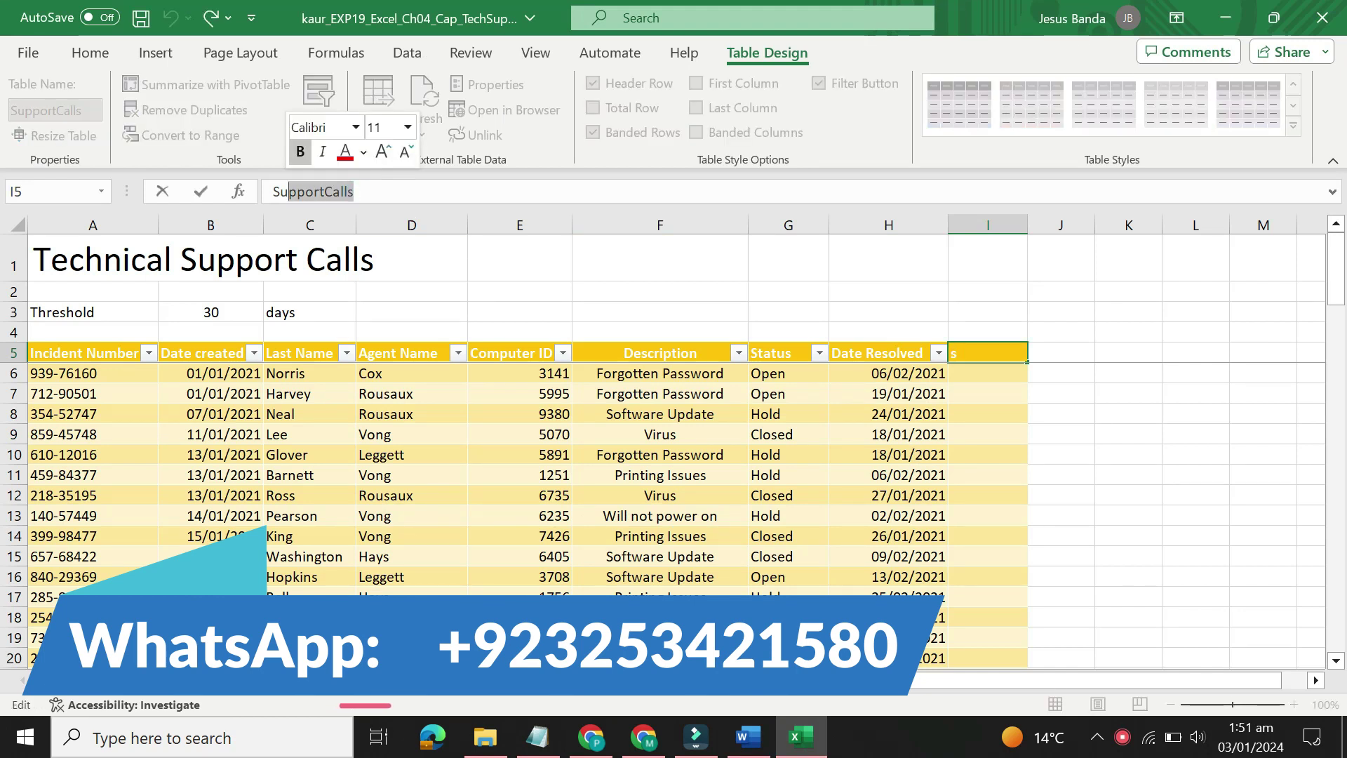
key(BackSpace)
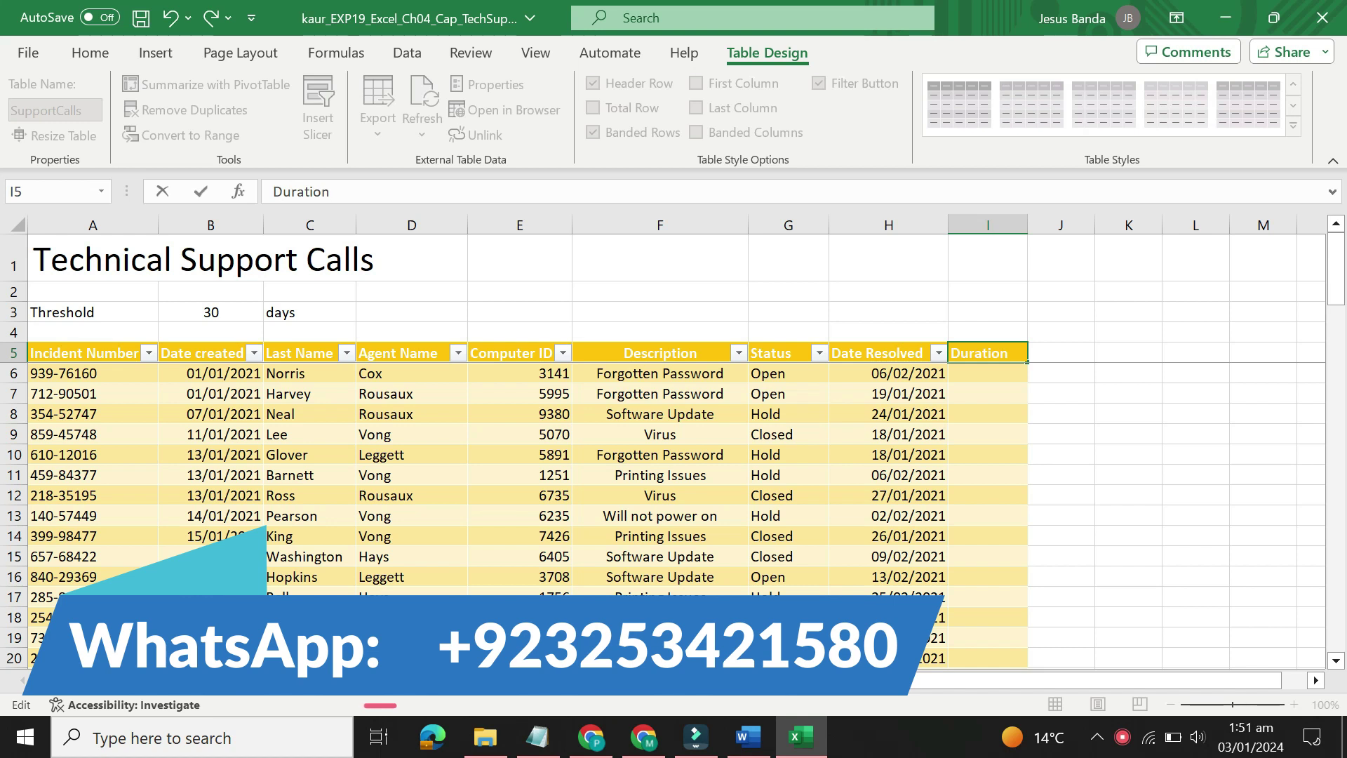
key(Return)
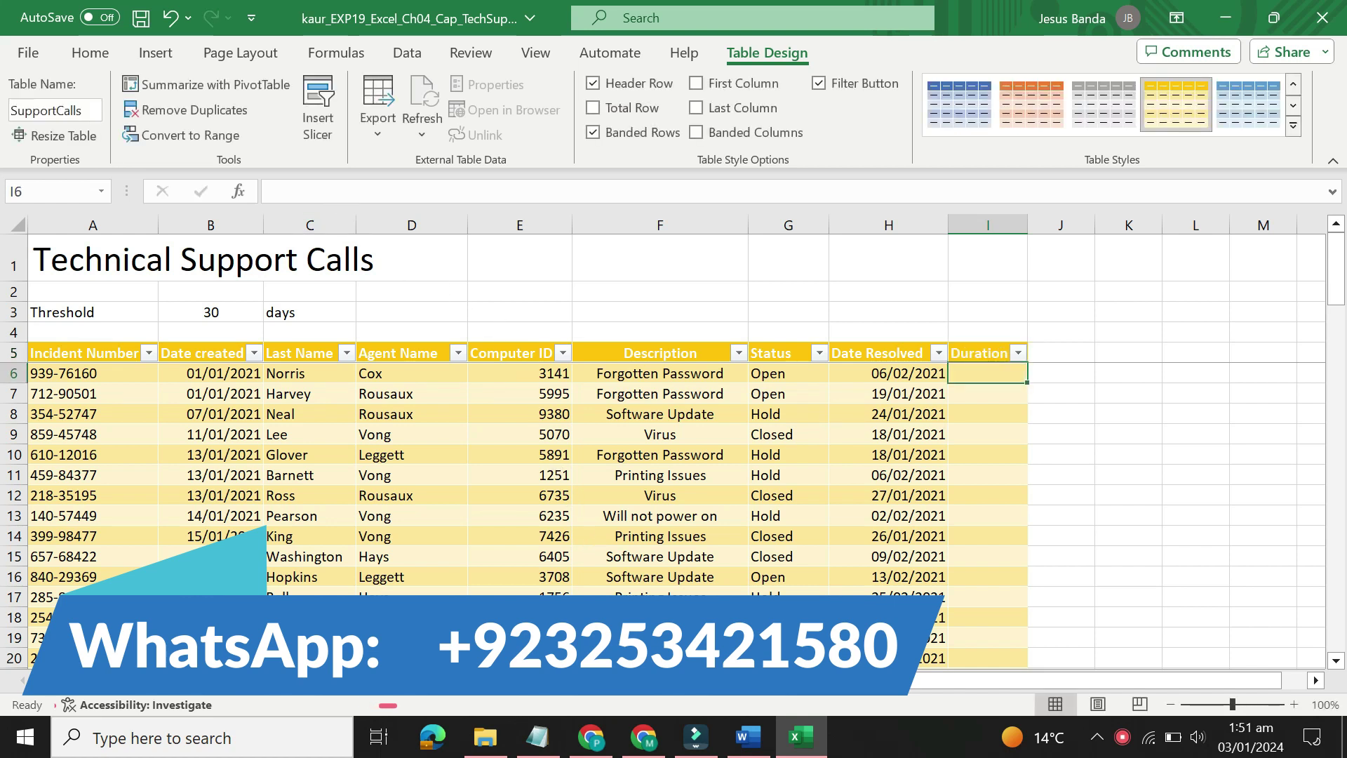
Step: Switch to the Word instructions and set the step 5 instruction to 9 pt with no highlight color
click(748, 737)
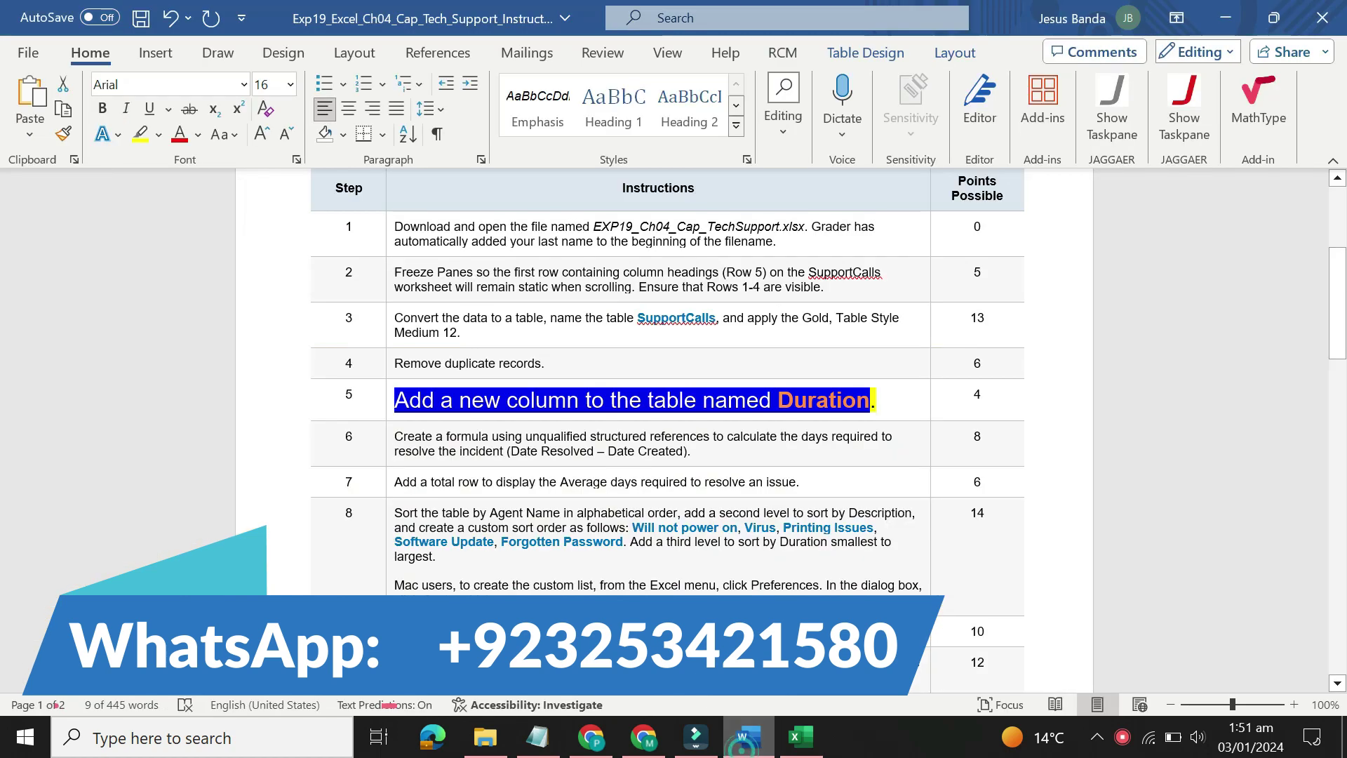
click(385, 402)
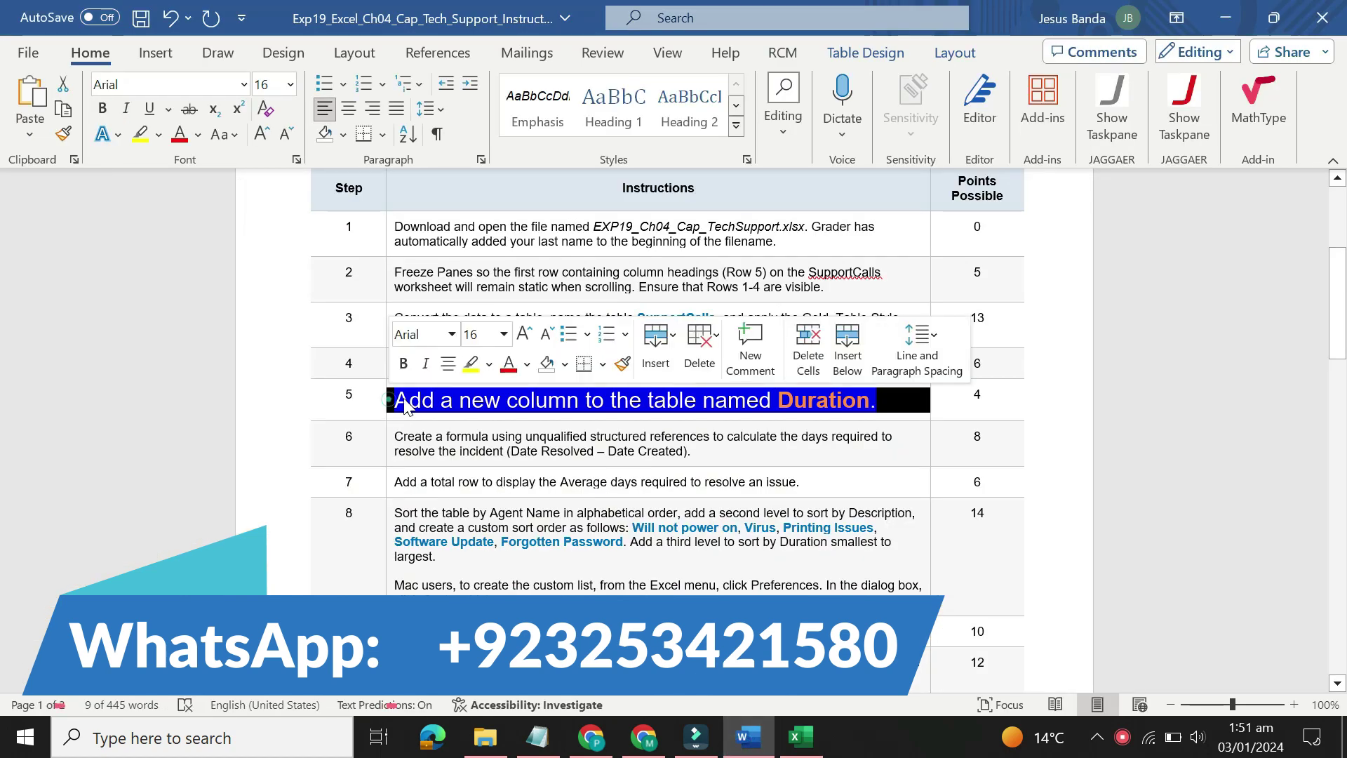
click(503, 337)
click(498, 385)
click(490, 363)
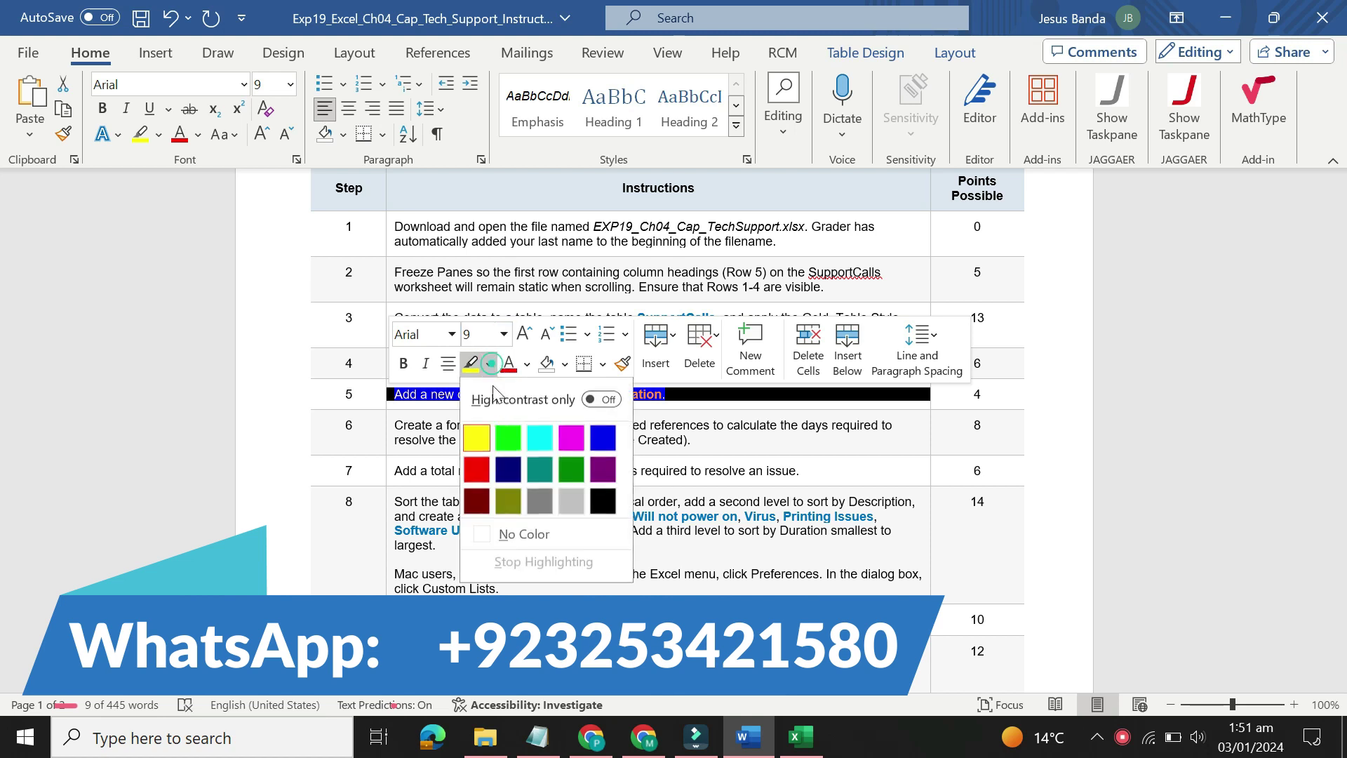
click(511, 534)
click(609, 516)
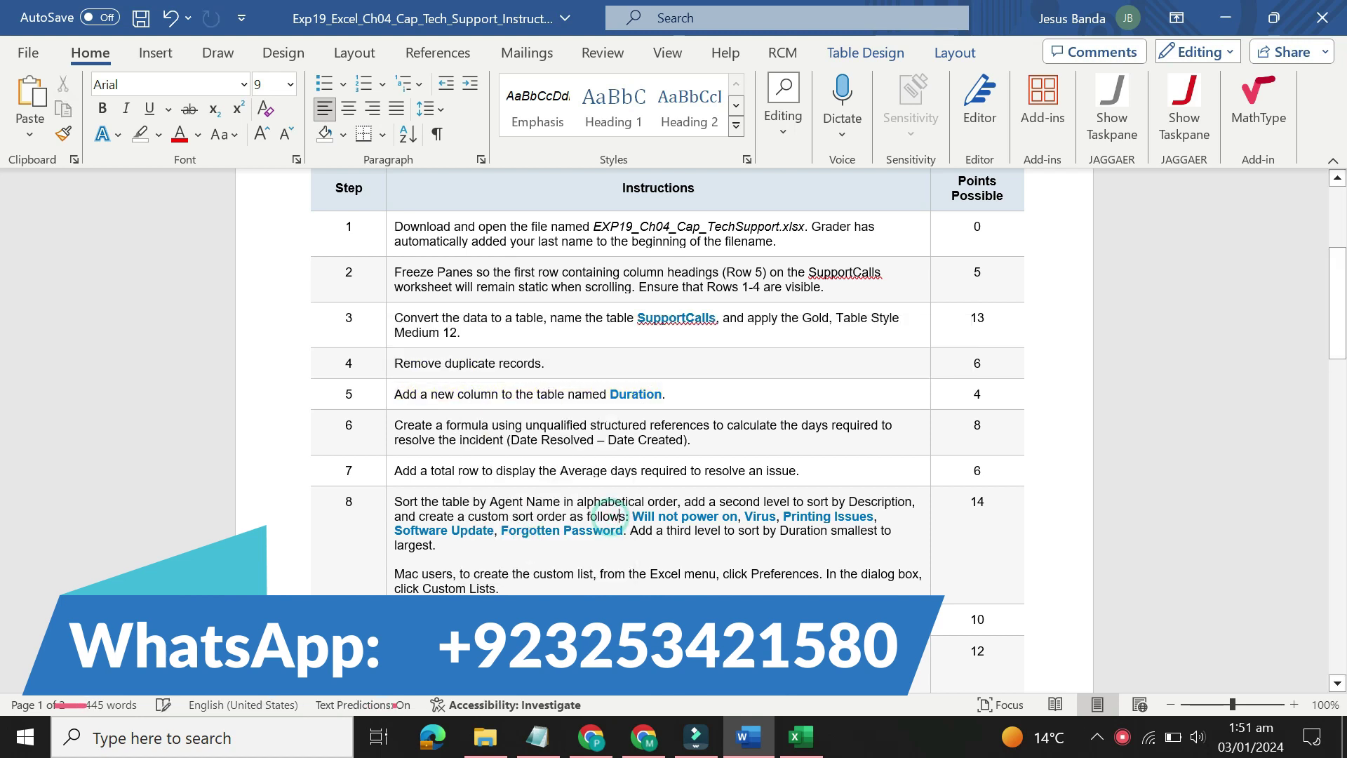
Step: Enlarge the step 6 instruction about the structured reference formula to 16 pt and highlight it in yellow
drag(1337, 303, 1338, 343)
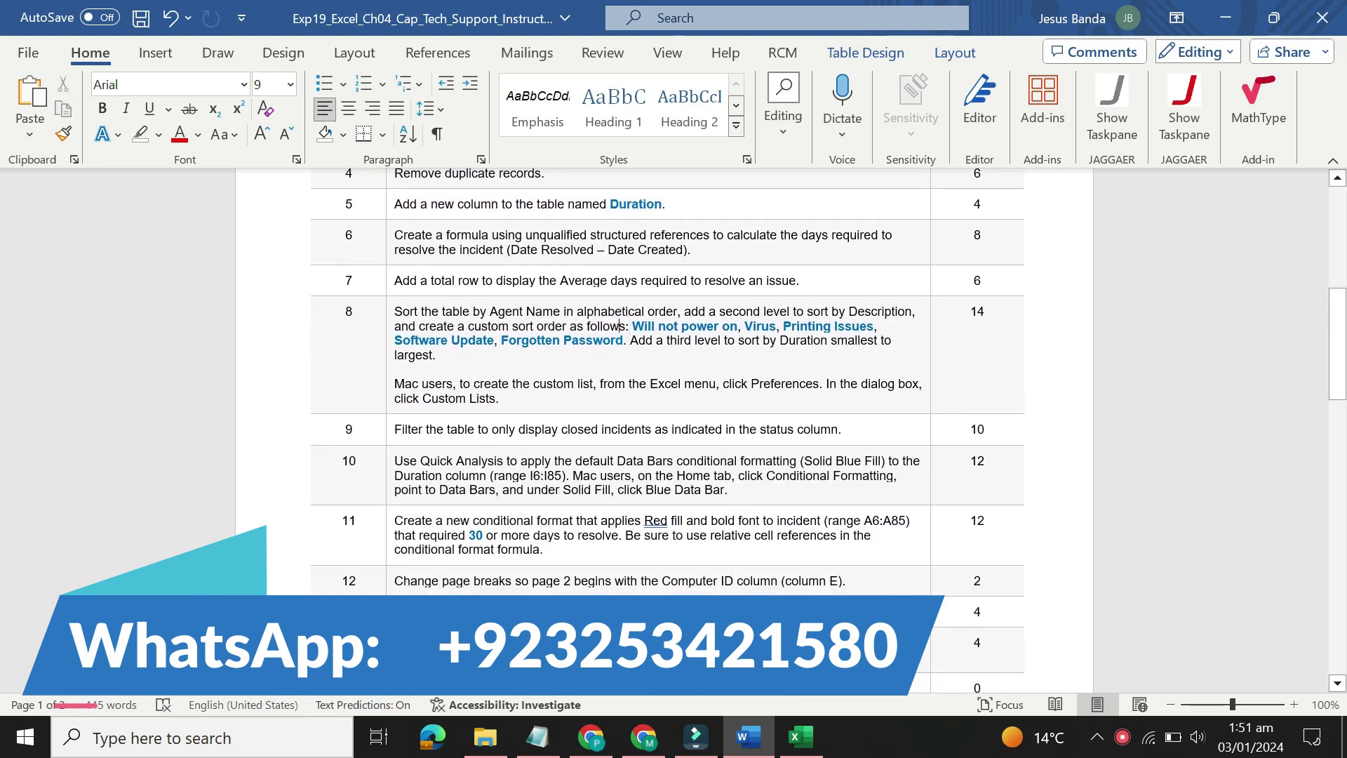
right_click(387, 241)
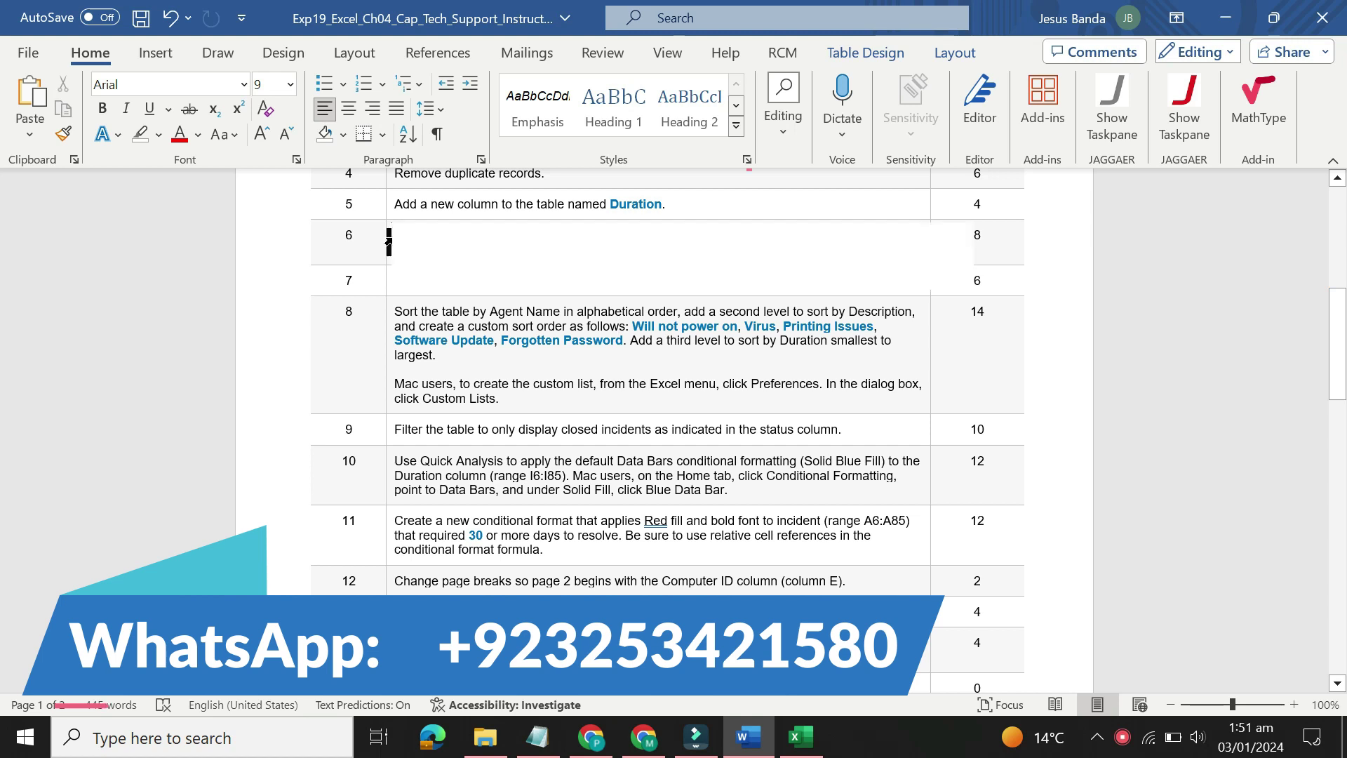
click(505, 240)
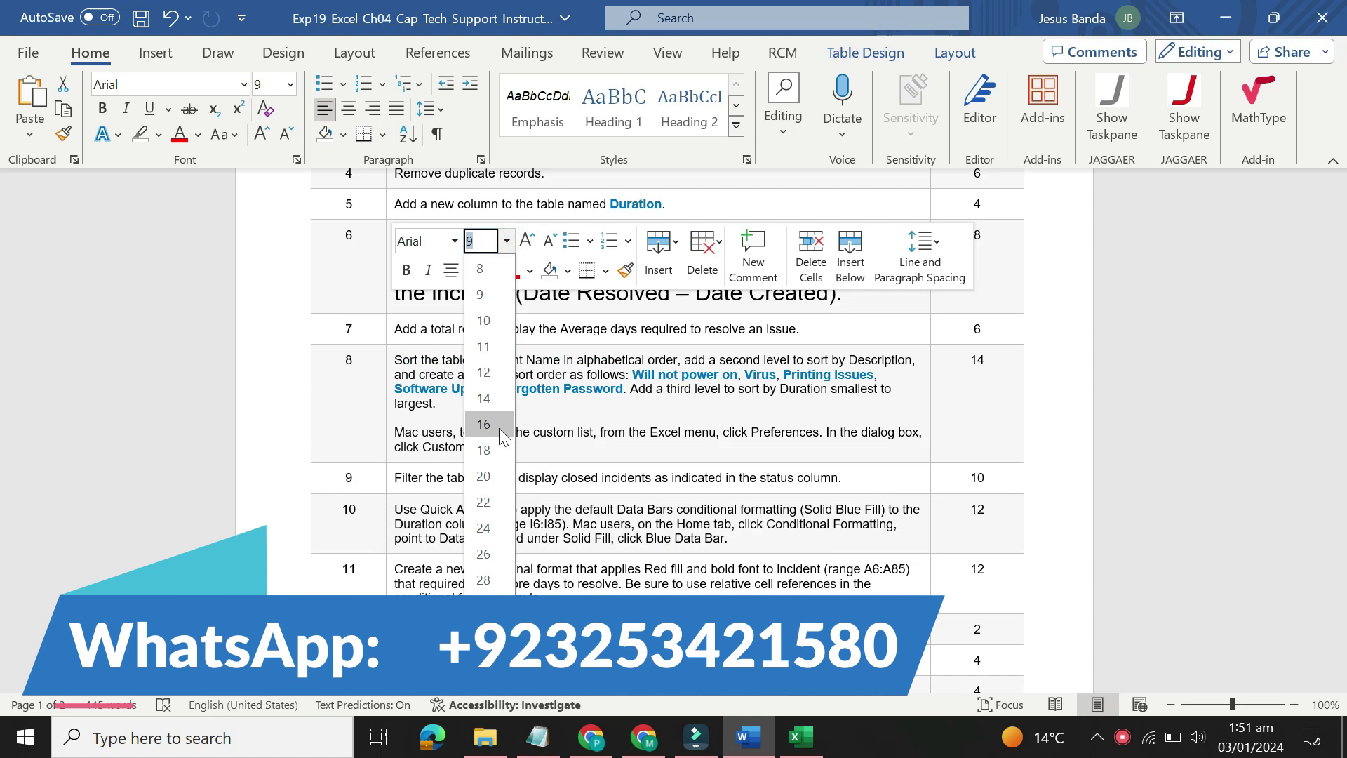
click(499, 428)
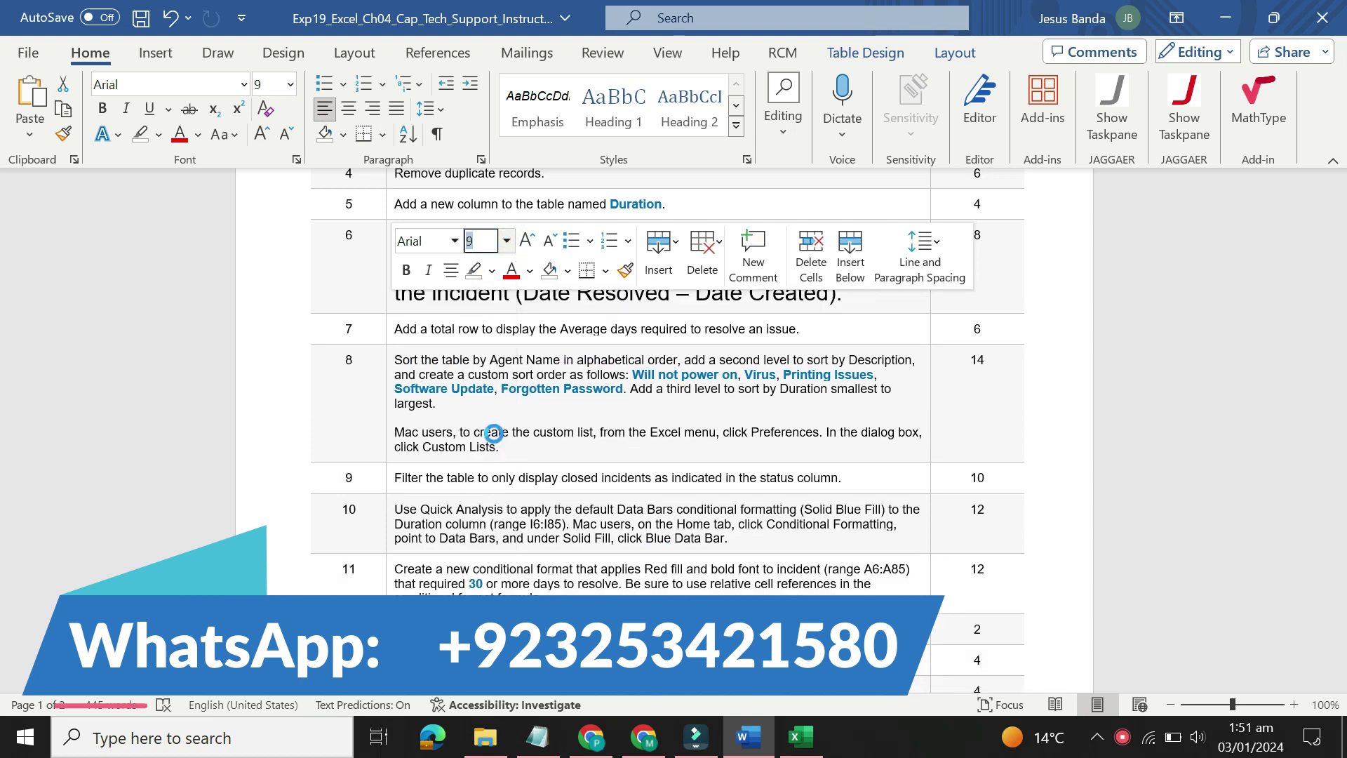
click(492, 272)
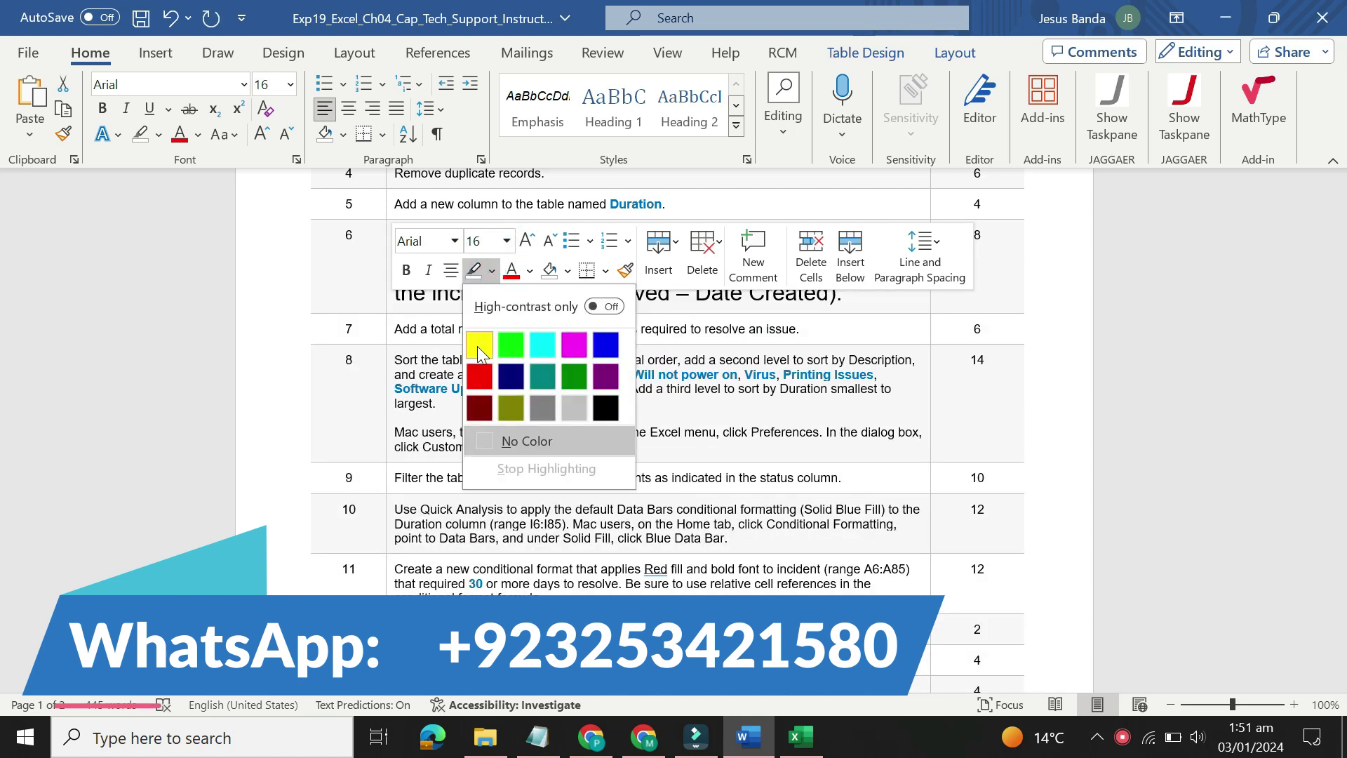
click(473, 339)
Step: Read step 6, switch to the Excel workbook and enter the formula =[@[Date Resolved]]-[@[Date created]] in I6 of the Duration column
drag(396, 241, 567, 241)
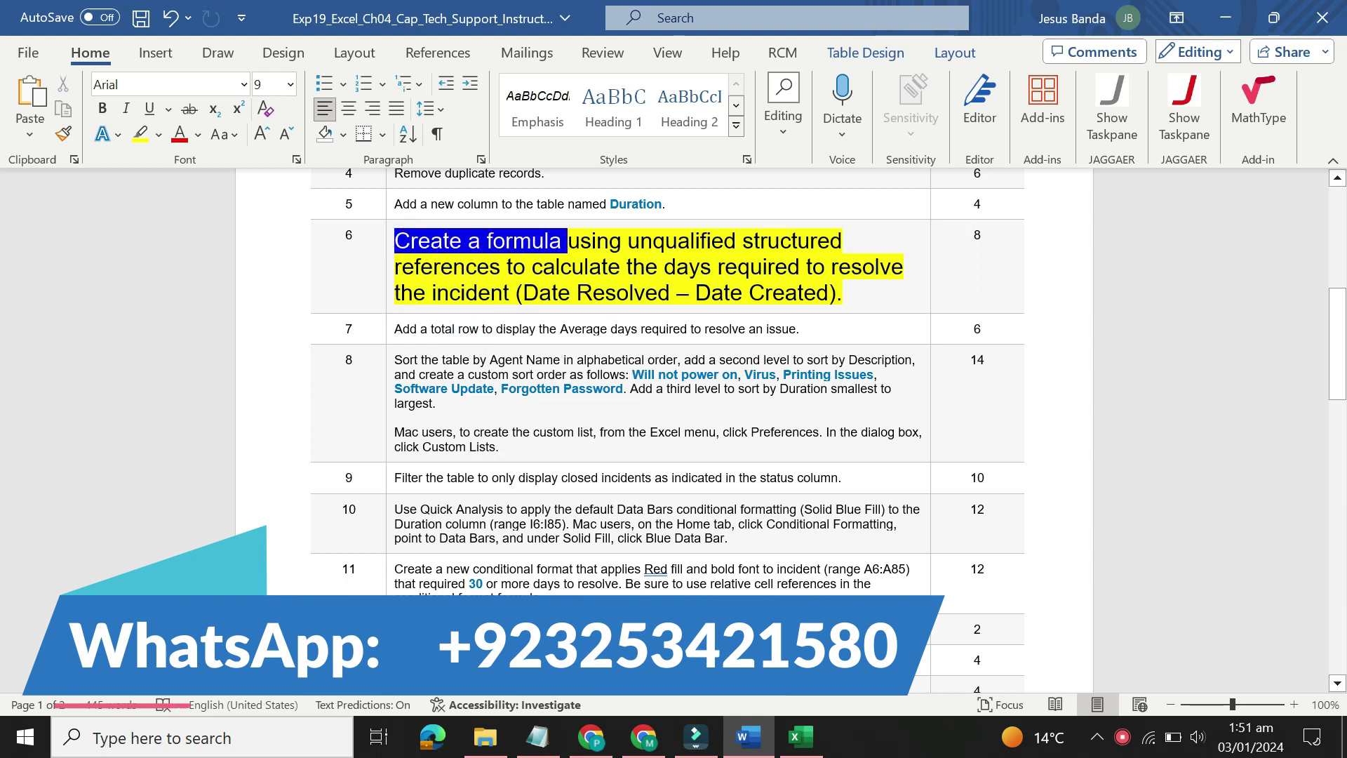
drag(567, 241, 842, 292)
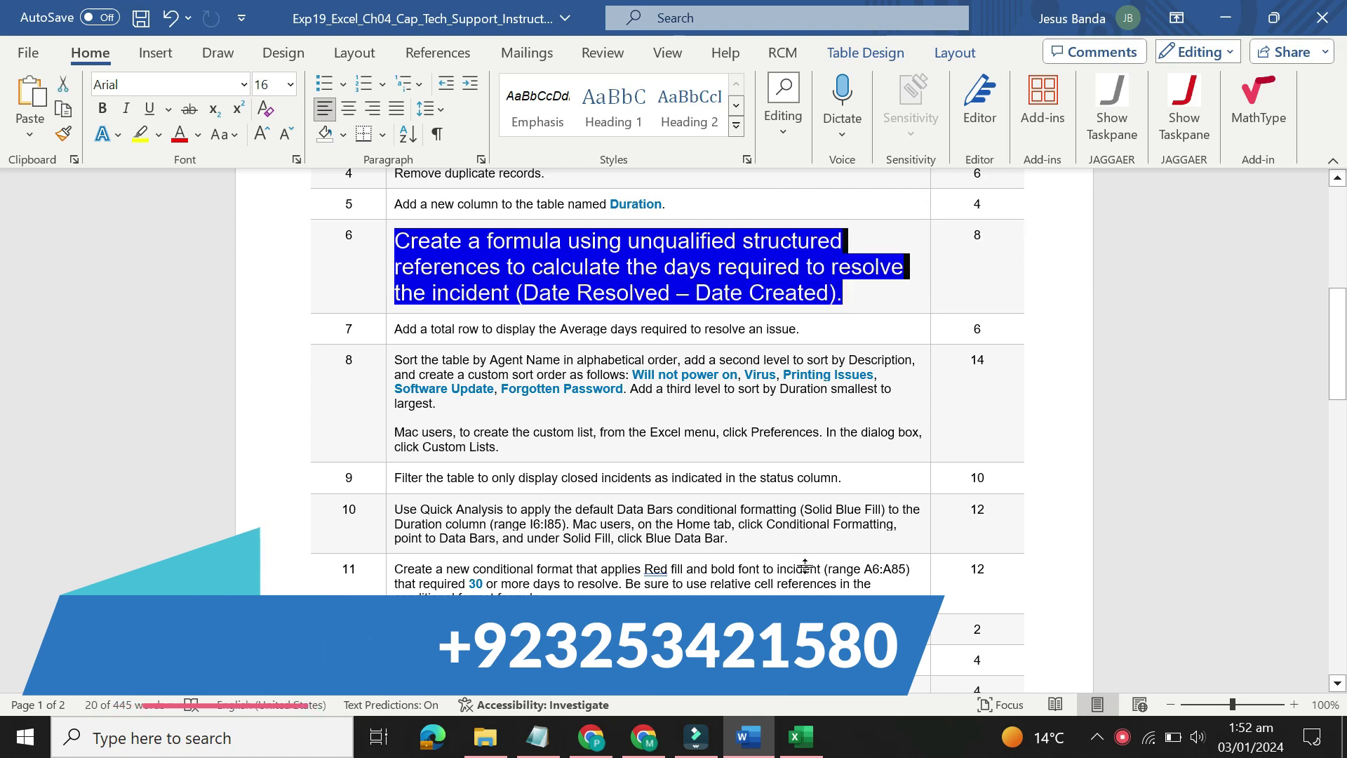
click(800, 736)
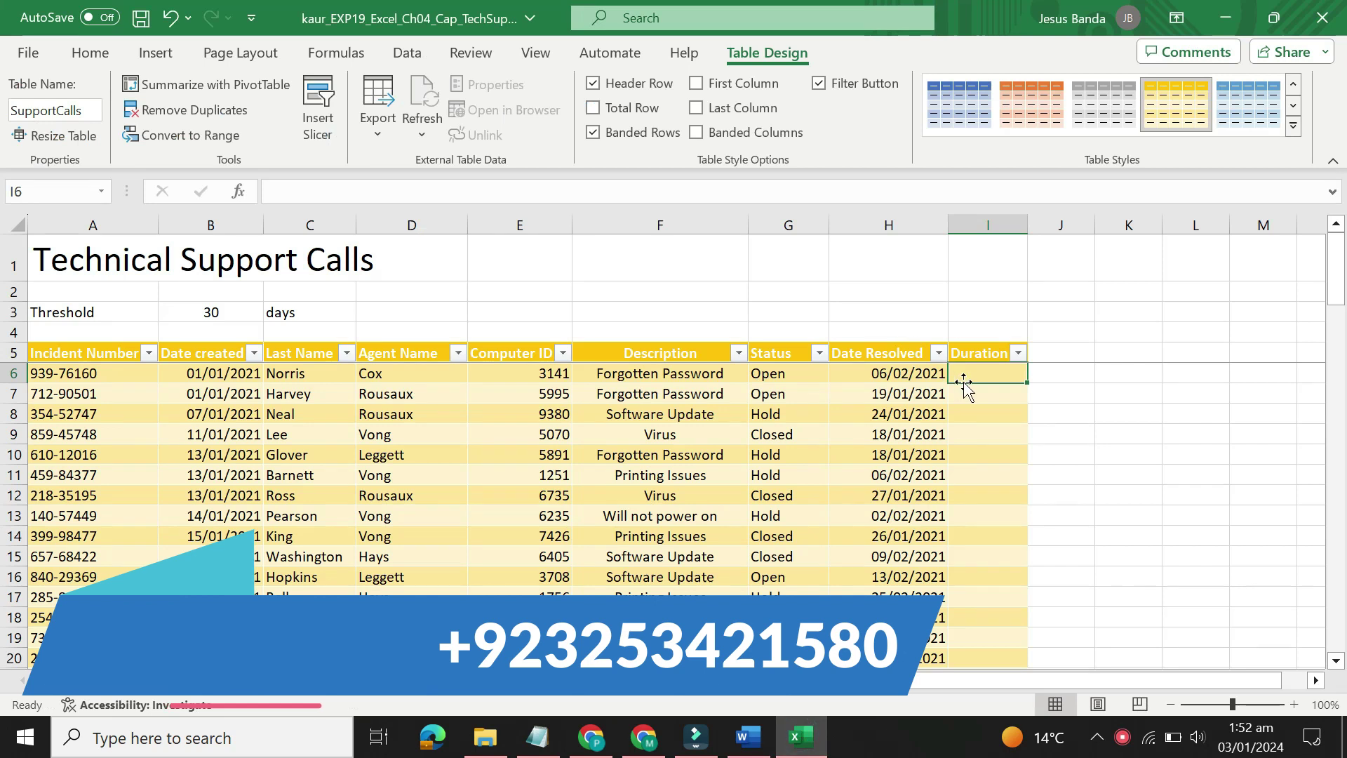
text(=)
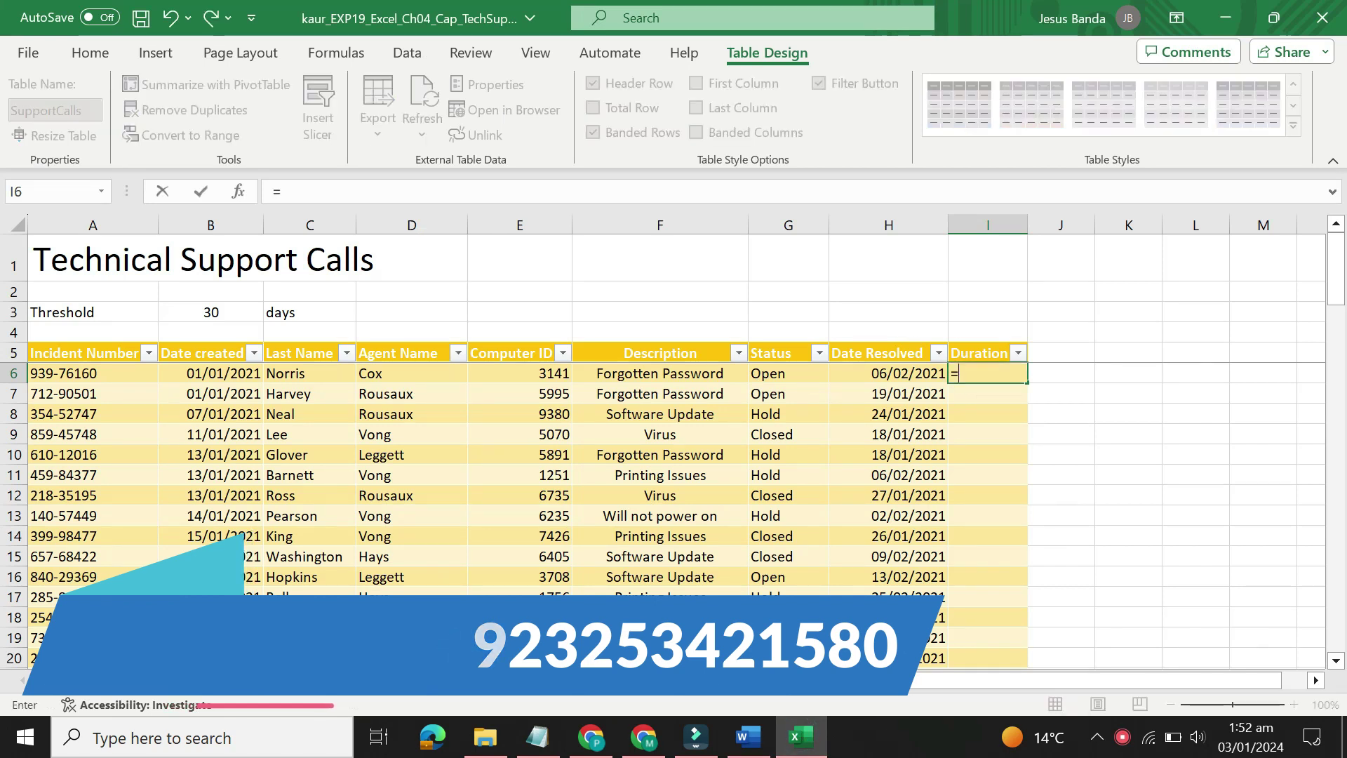
click(848, 373)
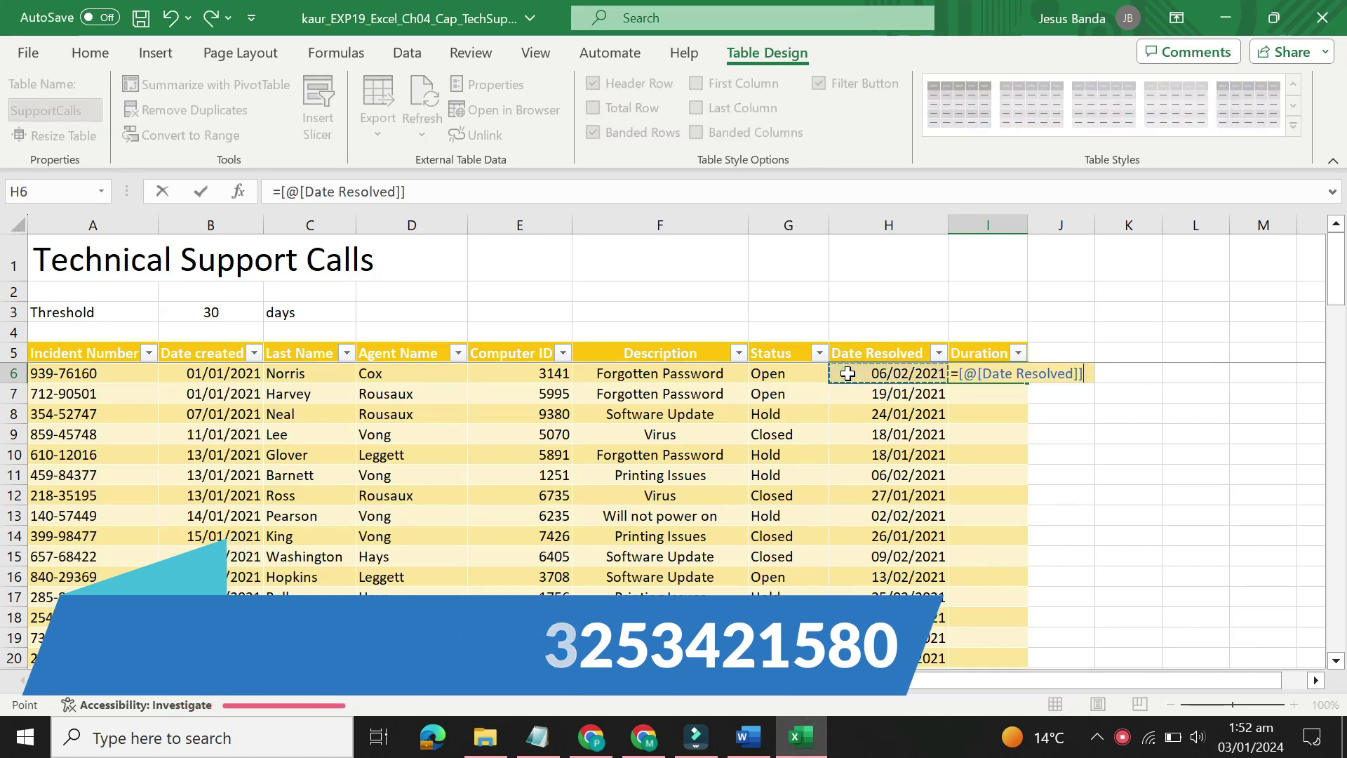
text(-)
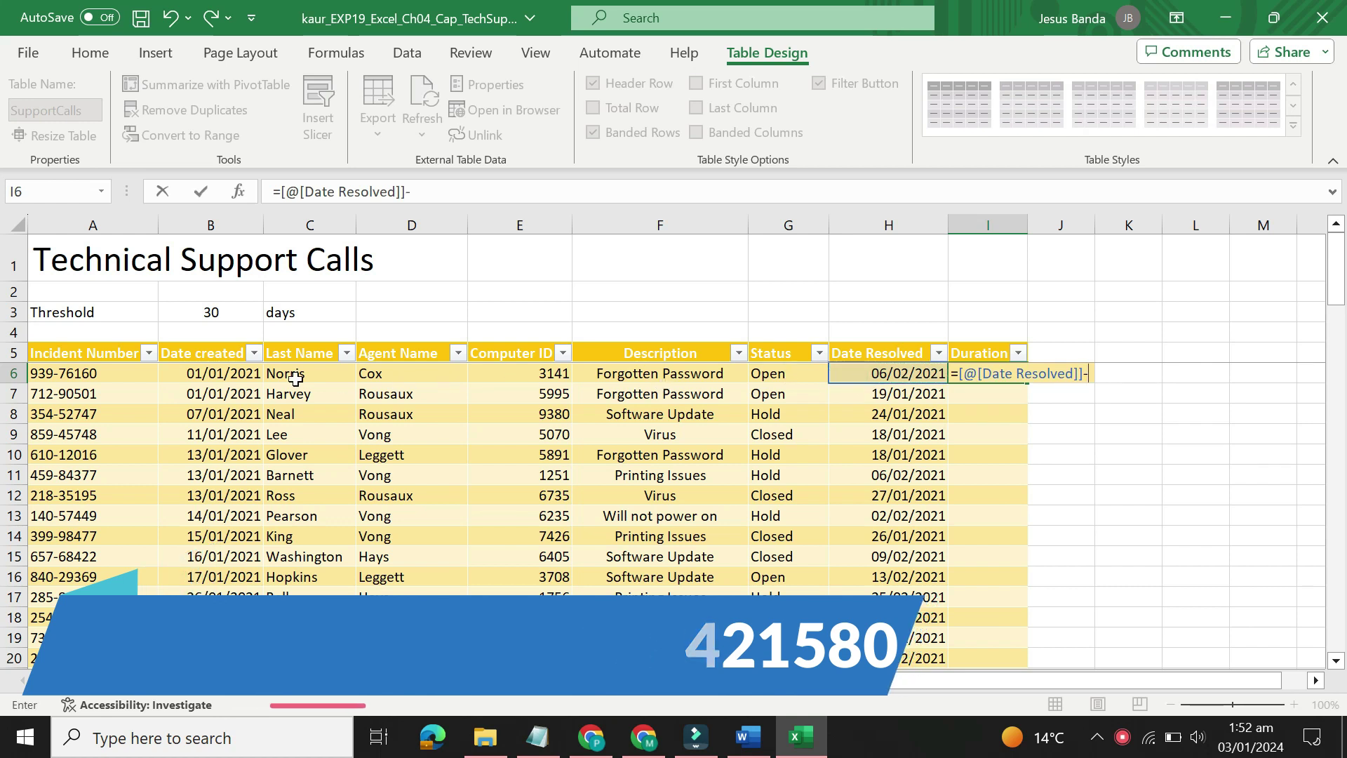
click(225, 372)
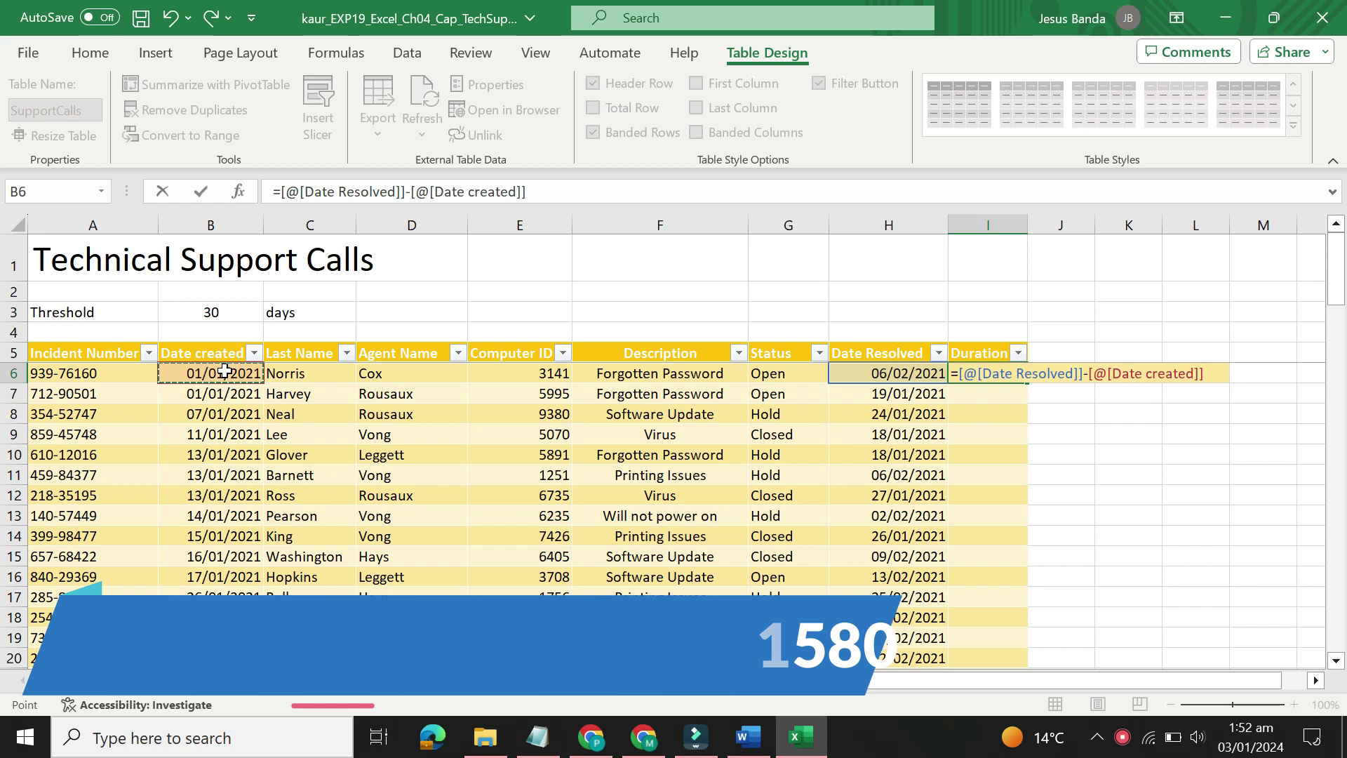
key(Return)
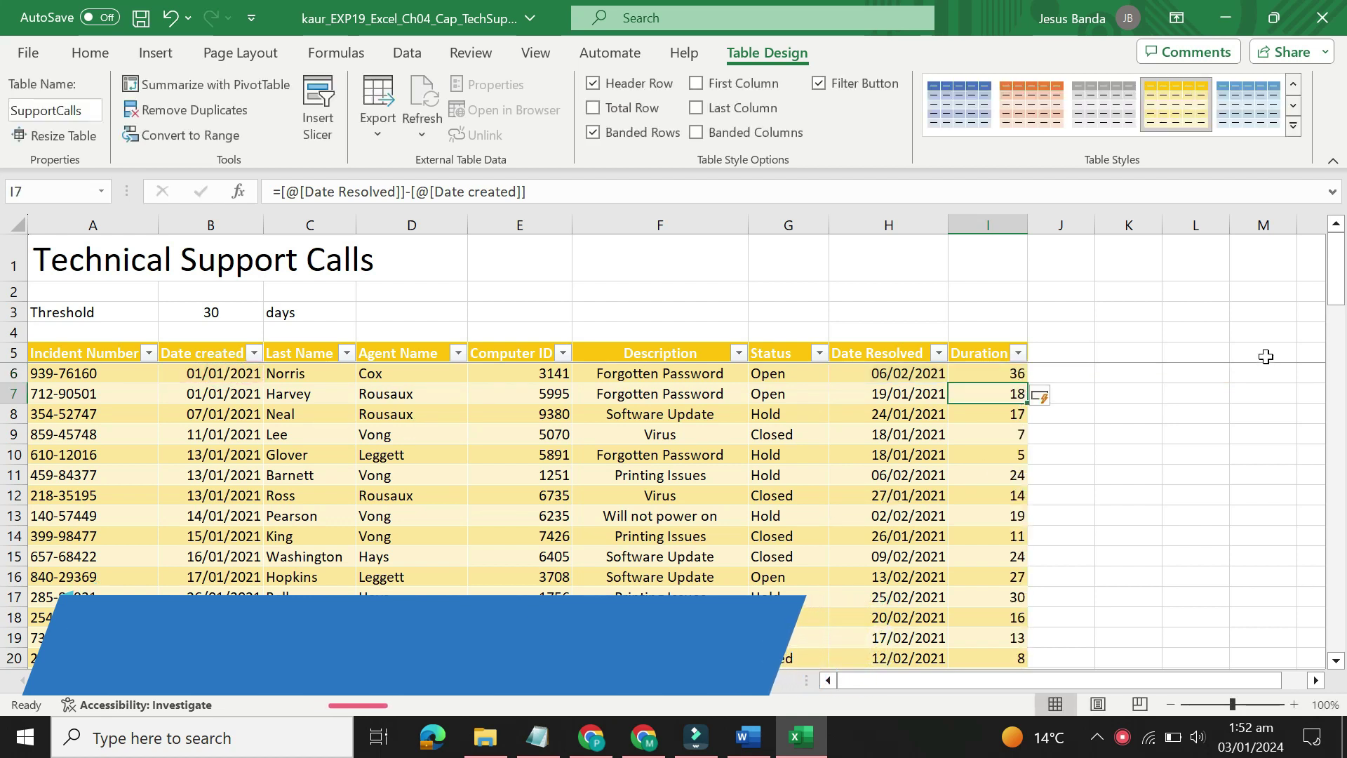
drag(1336, 288, 1341, 219)
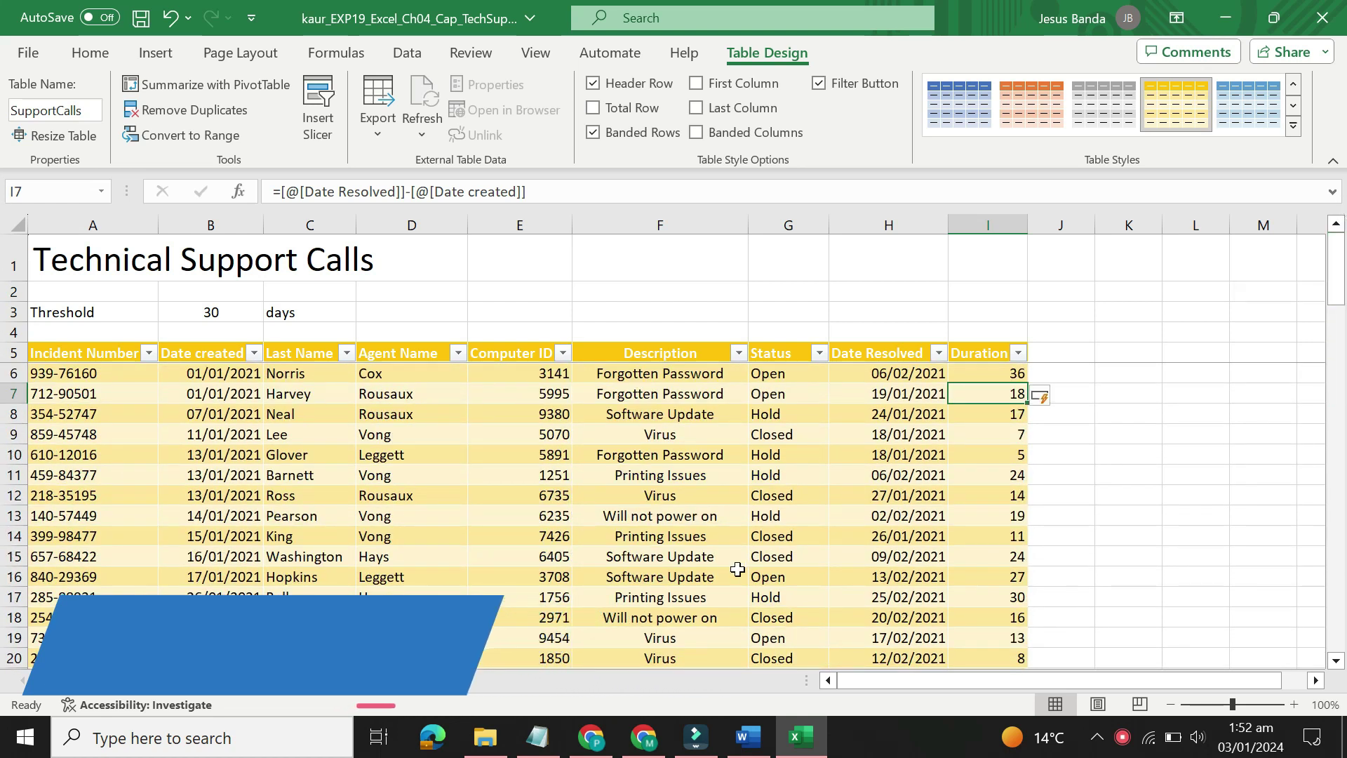
Step: Switch to the Word instructions and set the step 6 instruction to 9 pt with no highlight color
click(748, 737)
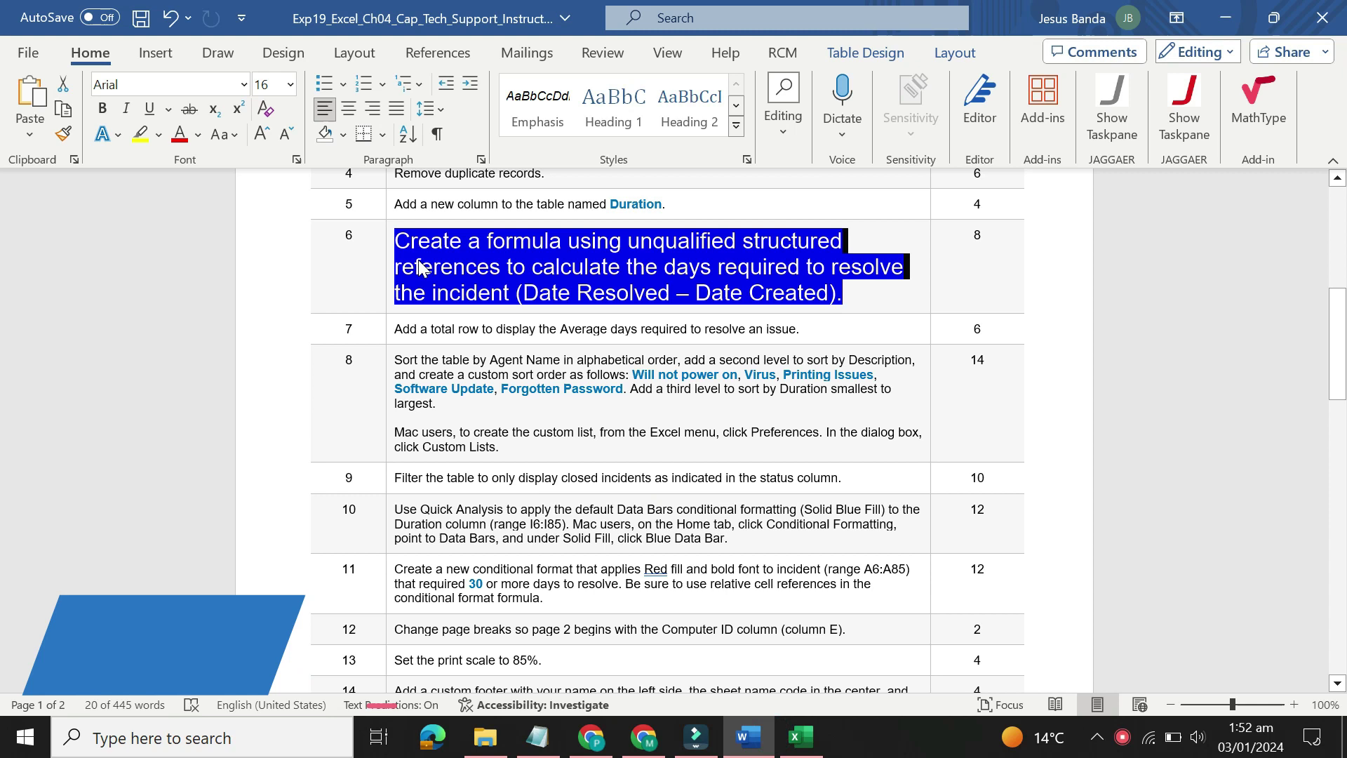
click(387, 256)
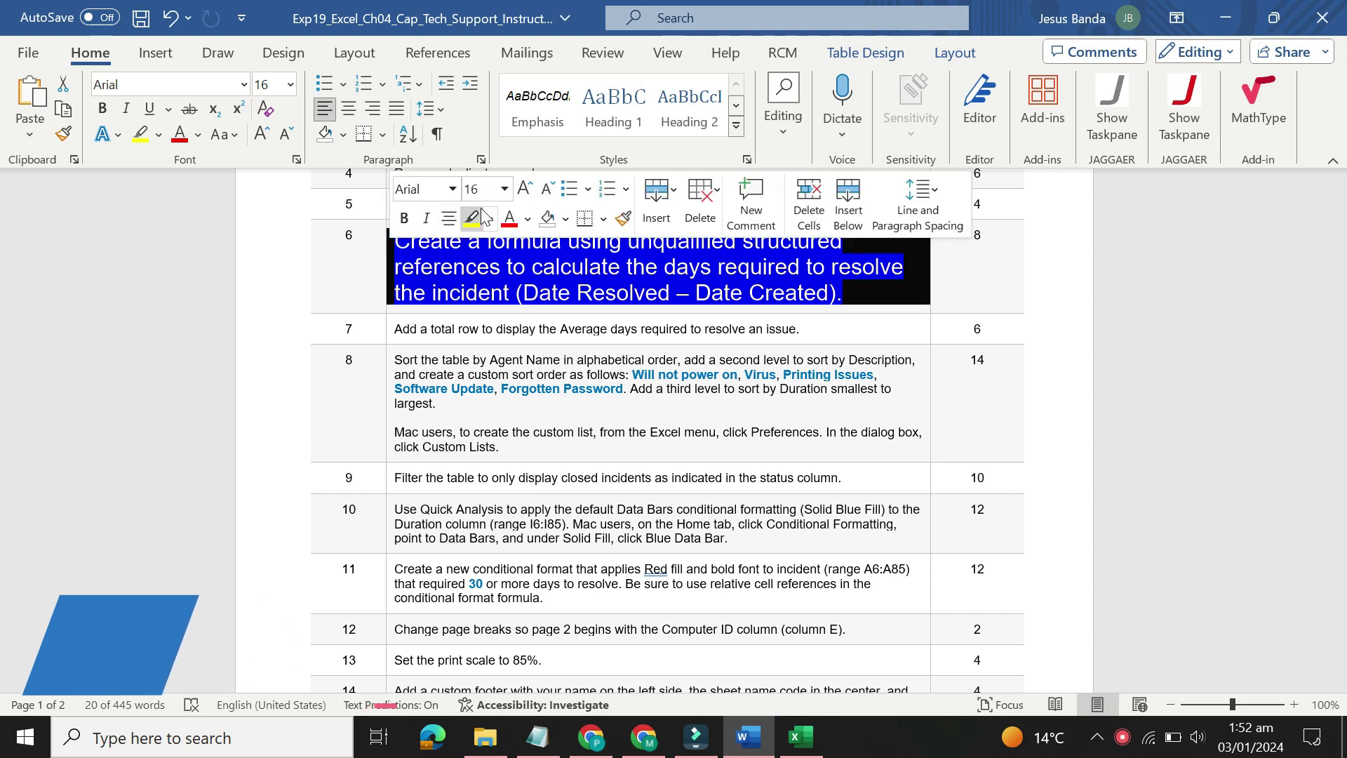
click(503, 187)
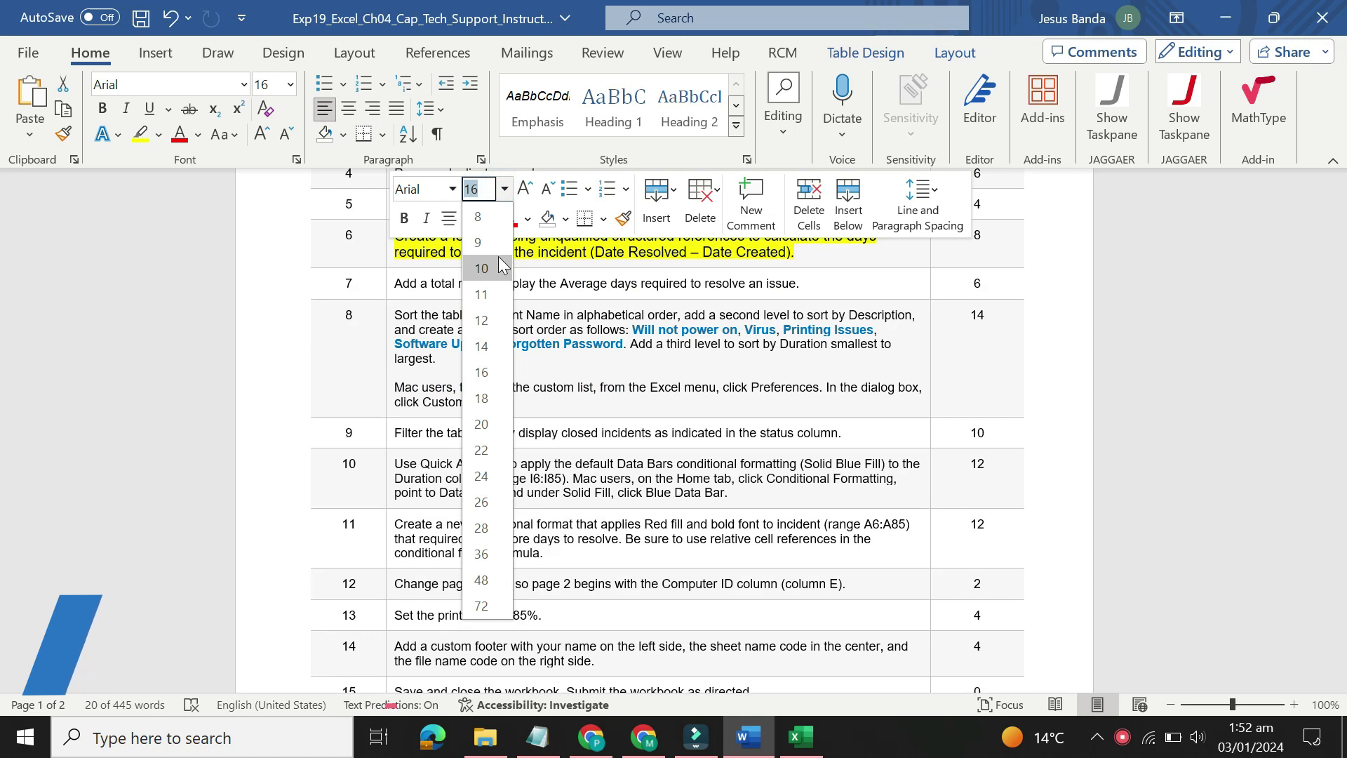
click(495, 245)
click(489, 218)
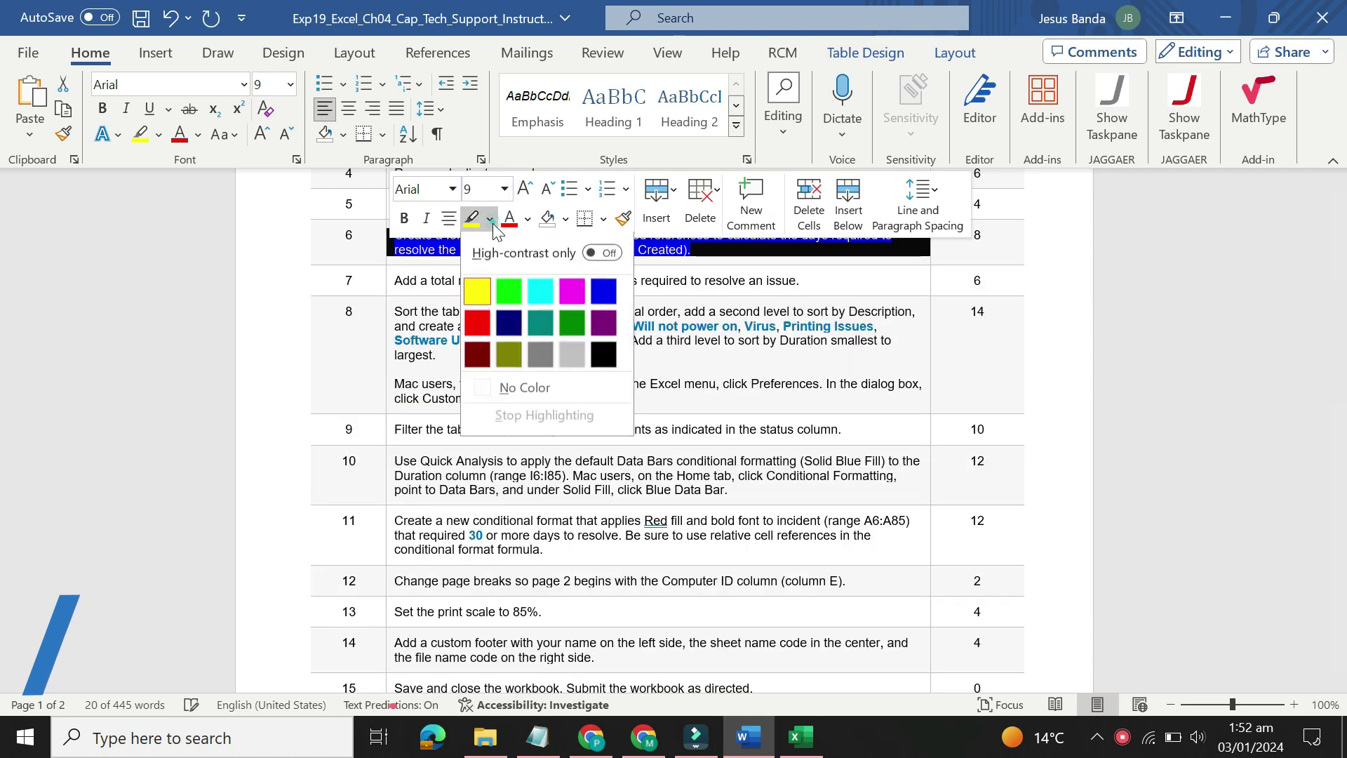
click(521, 388)
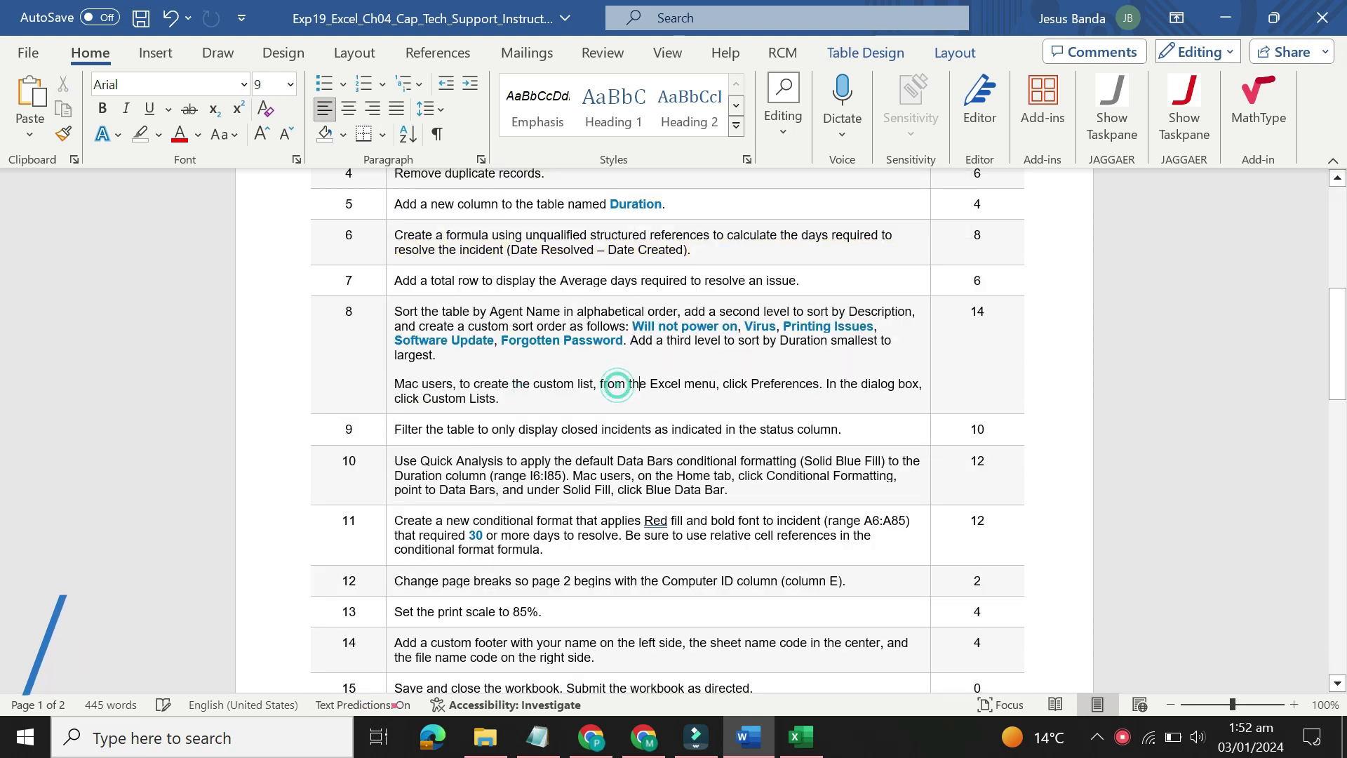
drag(1337, 336, 1319, 201)
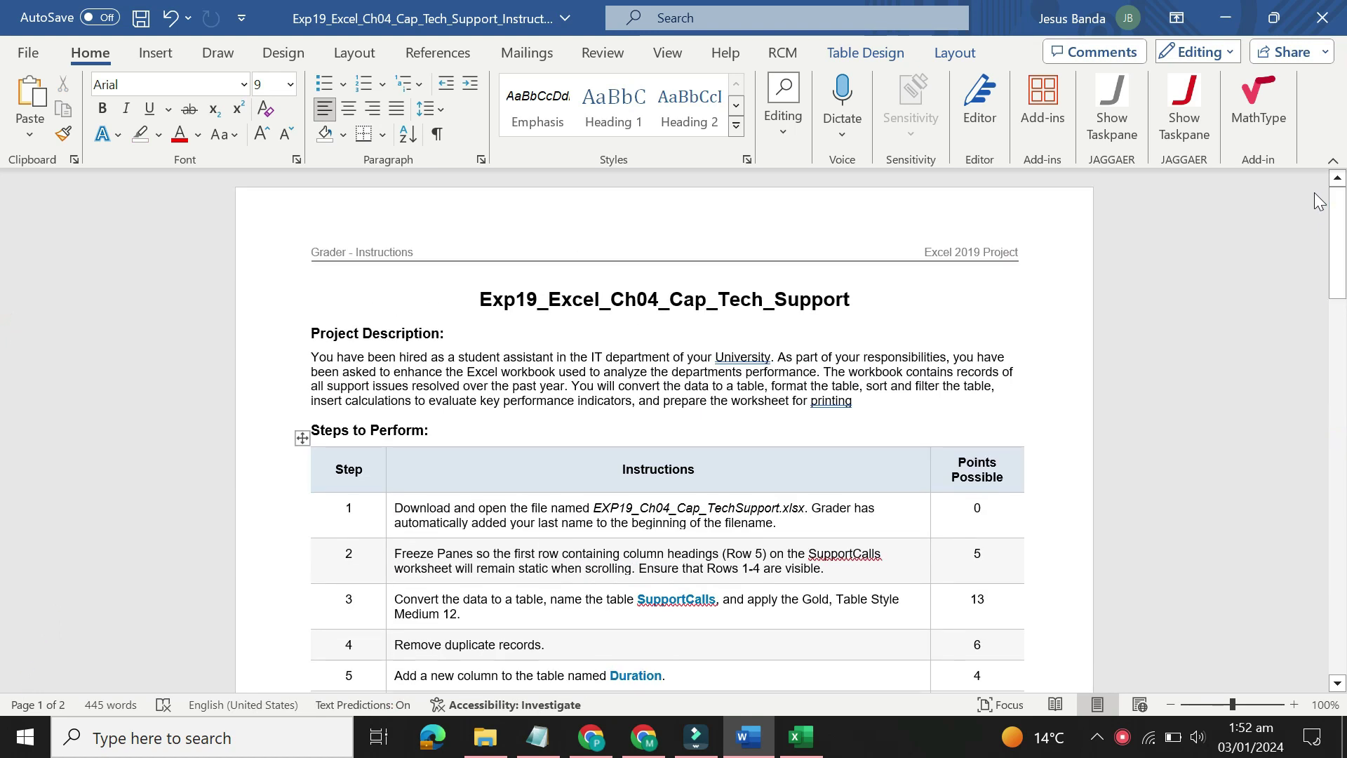